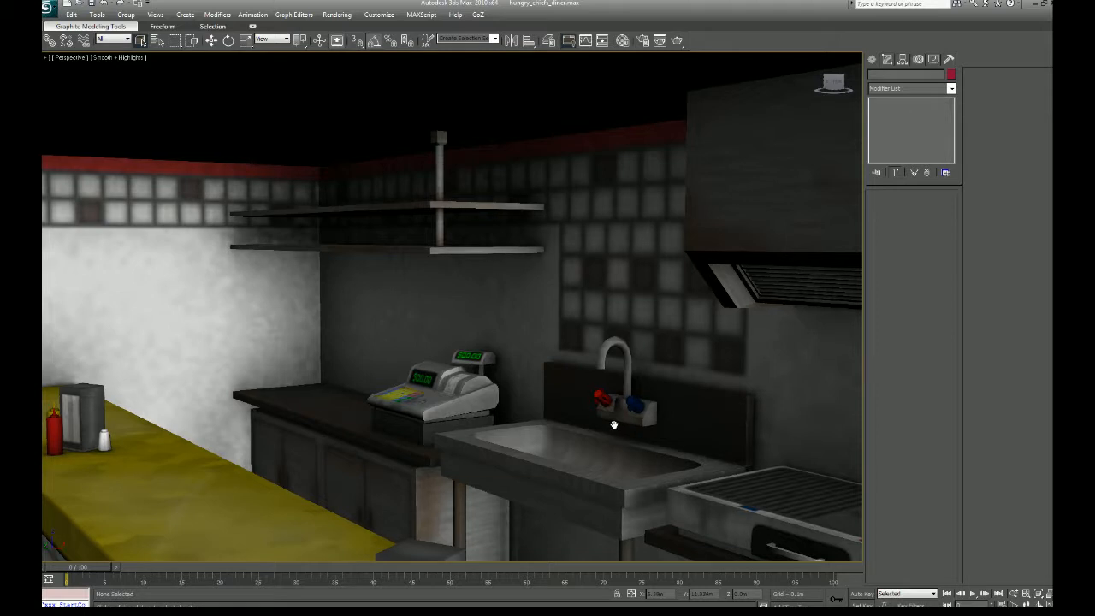
Step: Open the recent scene gas_depot.max with the file's gamma and LUT settings and examine the gift shop interior
middle_drag(620, 425, 611, 417)
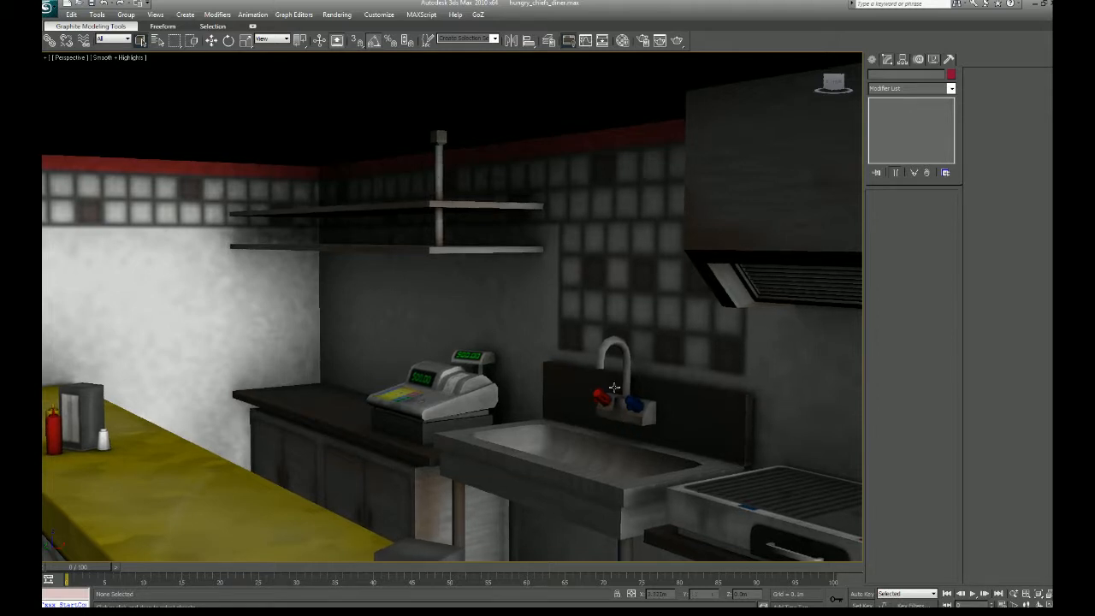
scroll(620, 381, down, 1)
middle_drag(674, 391, 529, 357)
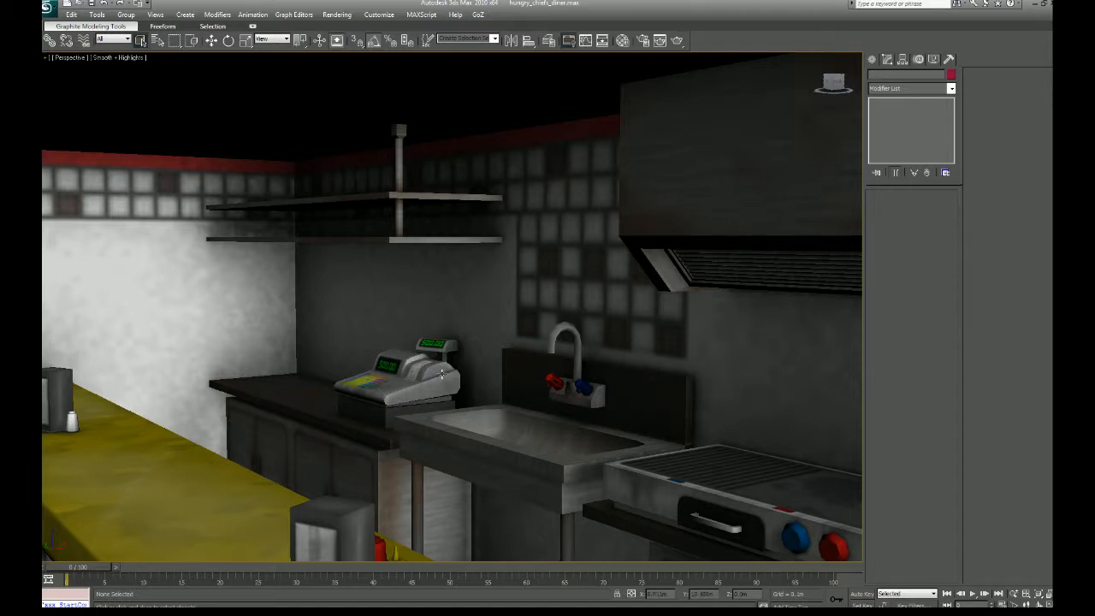
click(48, 9)
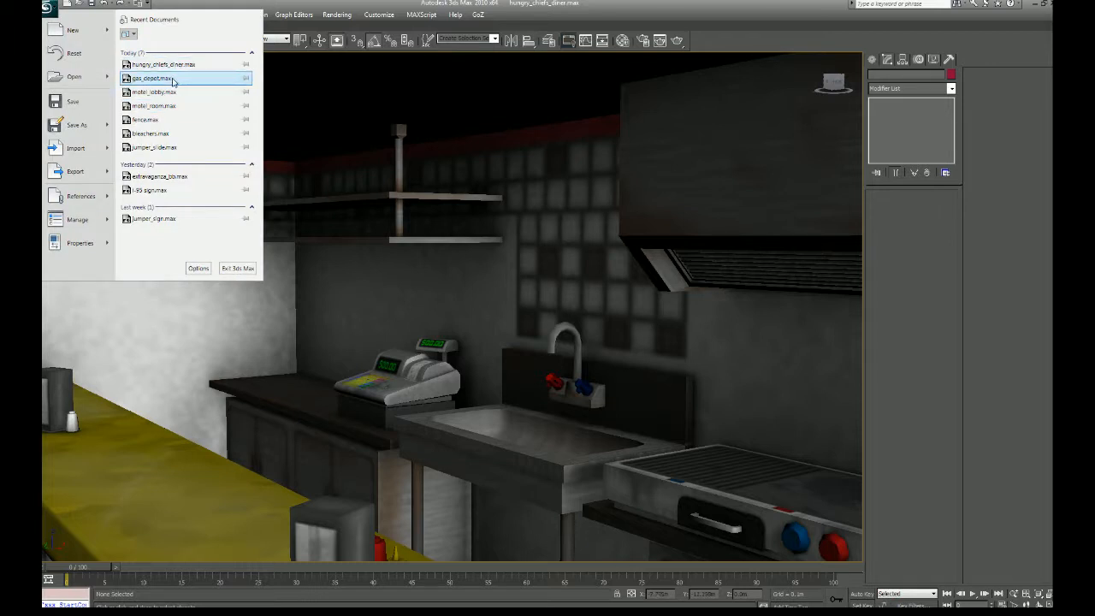
click(153, 78)
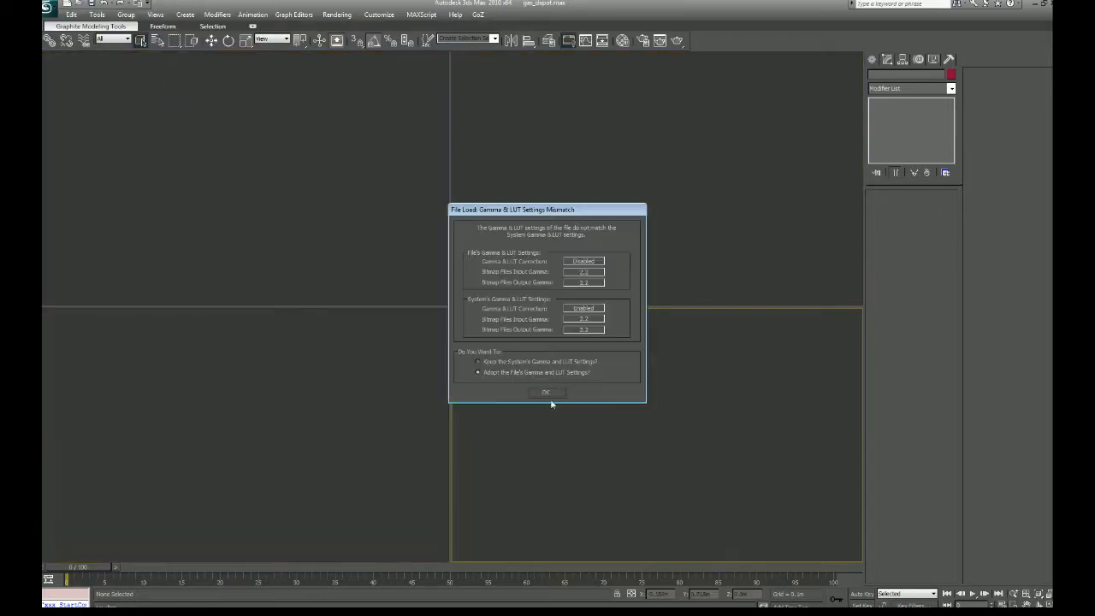
click(550, 395)
scroll(357, 385, up, 5)
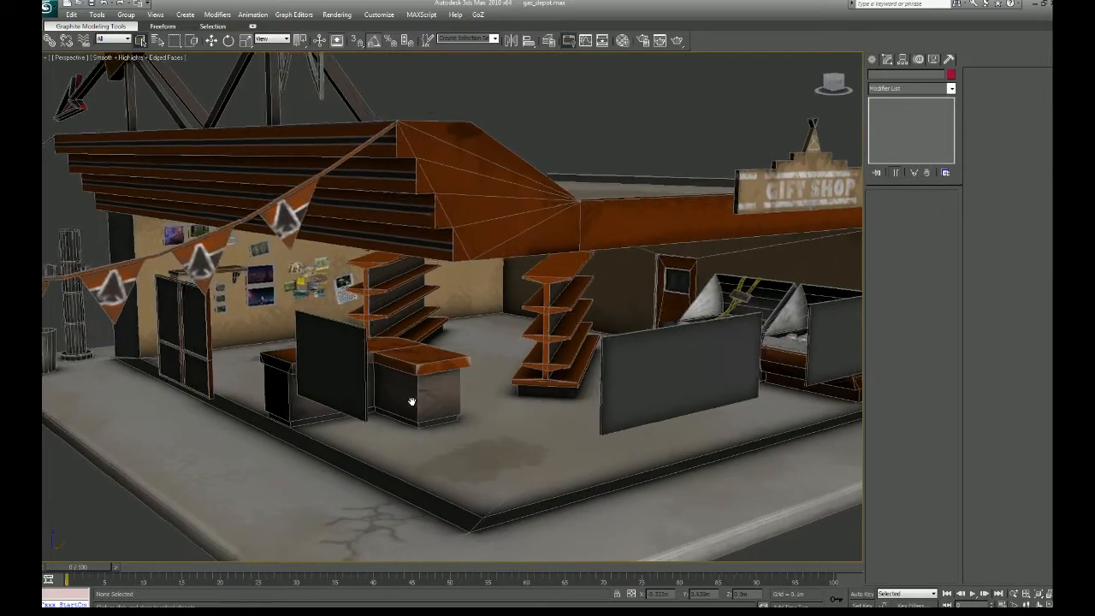
alt+middle_drag(414, 399, 401, 397)
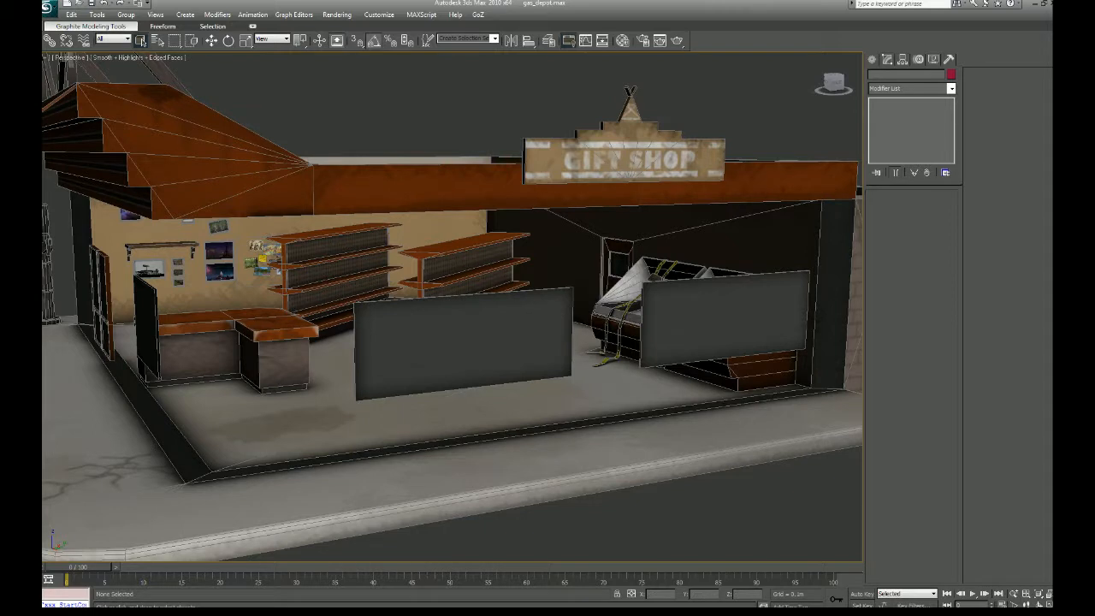
Step: Switch to Photoshop and examine the diner_items_dm.png texture sheet
key(alt+Tab)
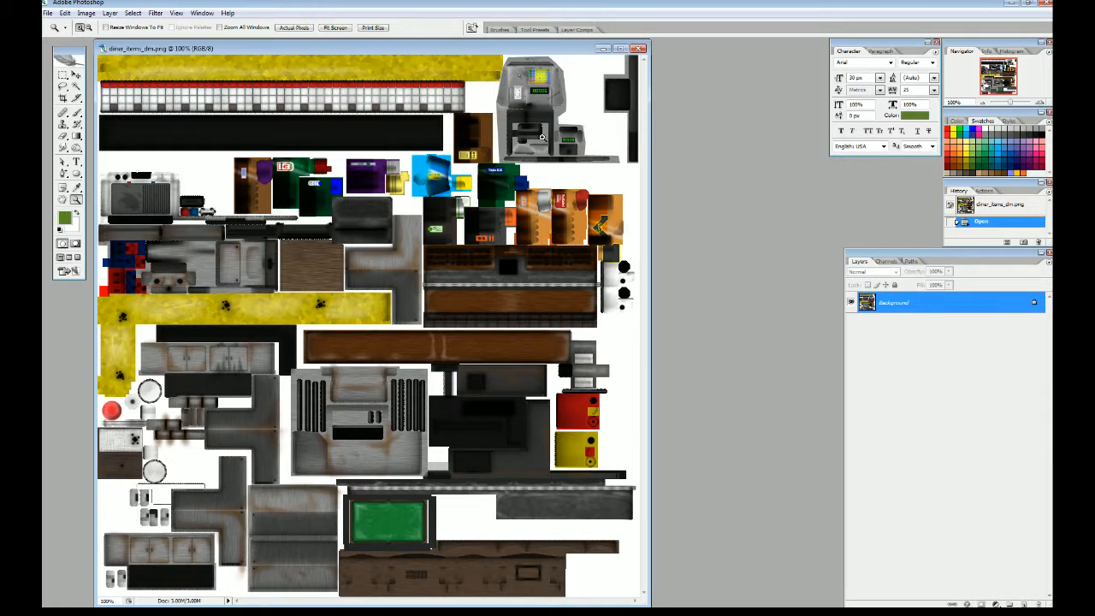
drag(576, 49, 567, 54)
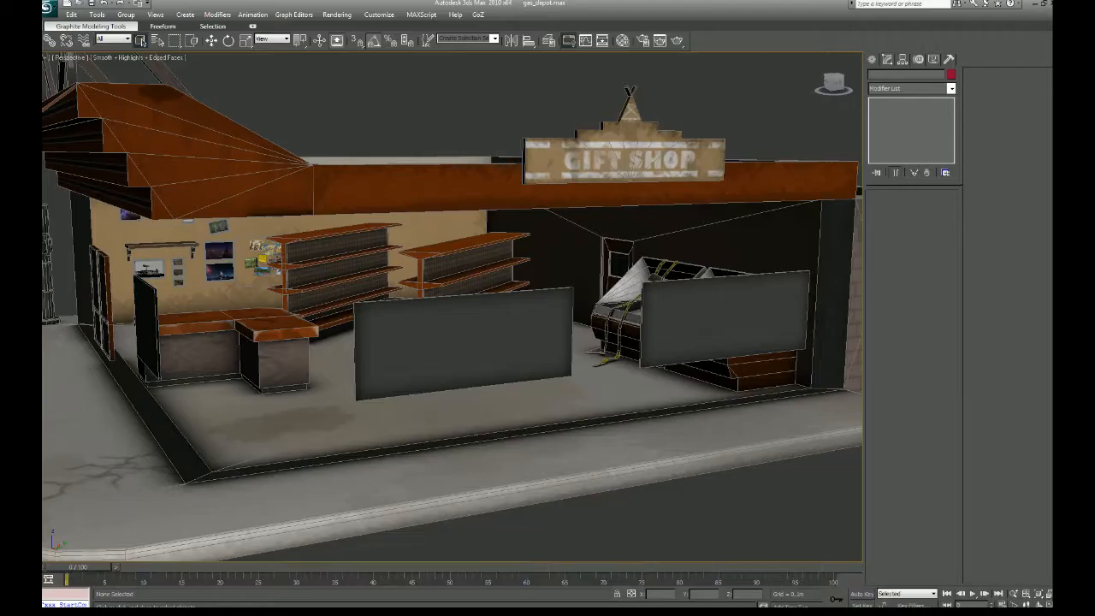
Step: Switch back to 3ds Max, reopen hungry_chiefs_diner.max with the file's gamma and LUT settings, and select the diner furnishings mesh
click(48, 7)
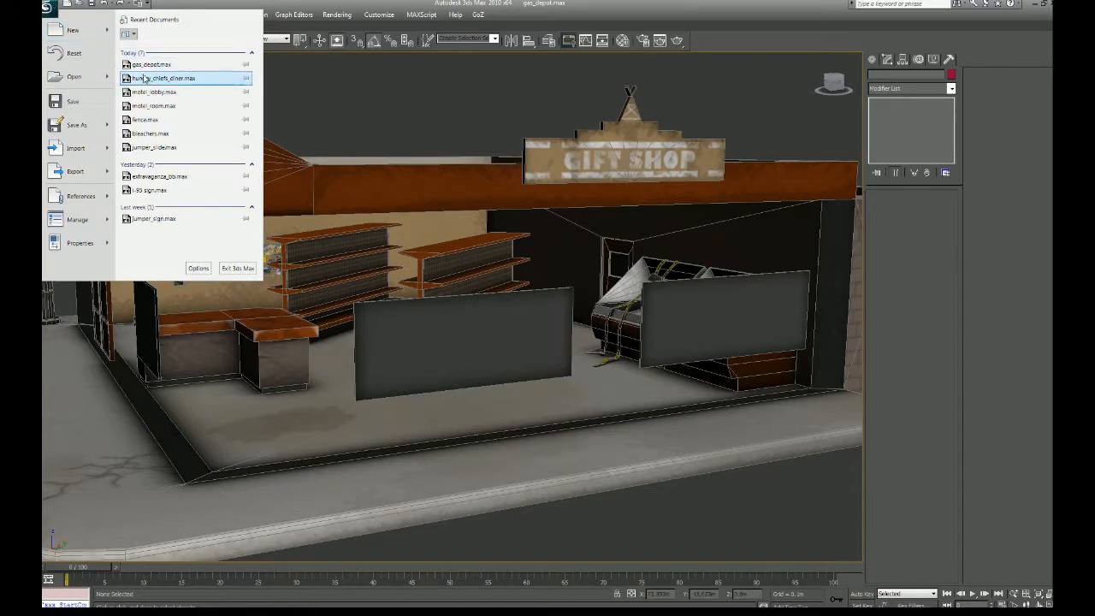
click(163, 78)
click(547, 393)
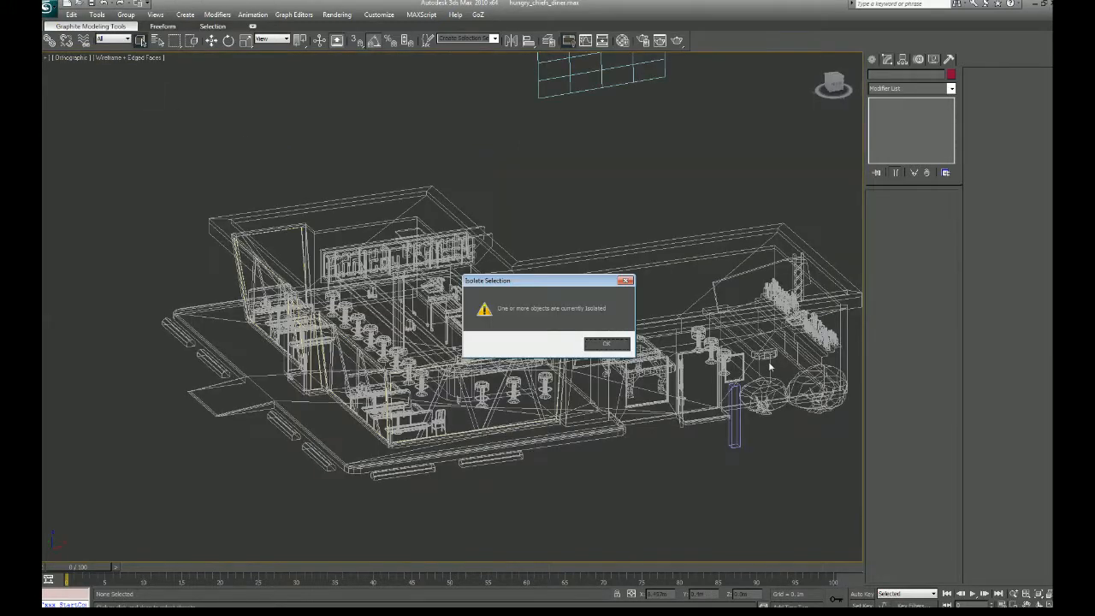
click(579, 345)
click(472, 325)
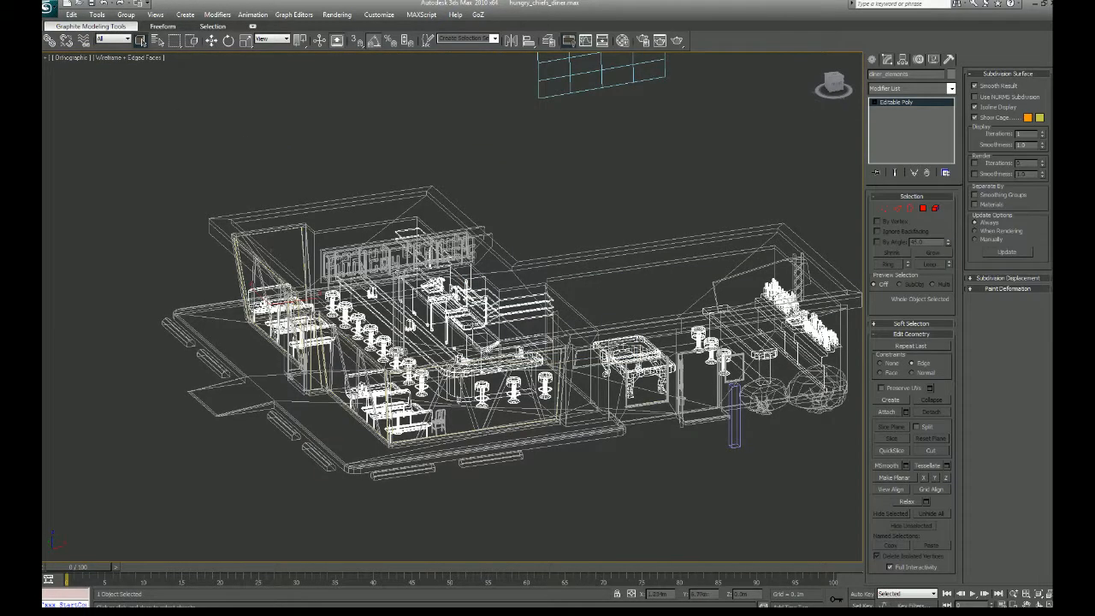
Step: Start saving the scene under a new name and browse to the Props folder inside ArtDevSource
click(49, 7)
click(83, 124)
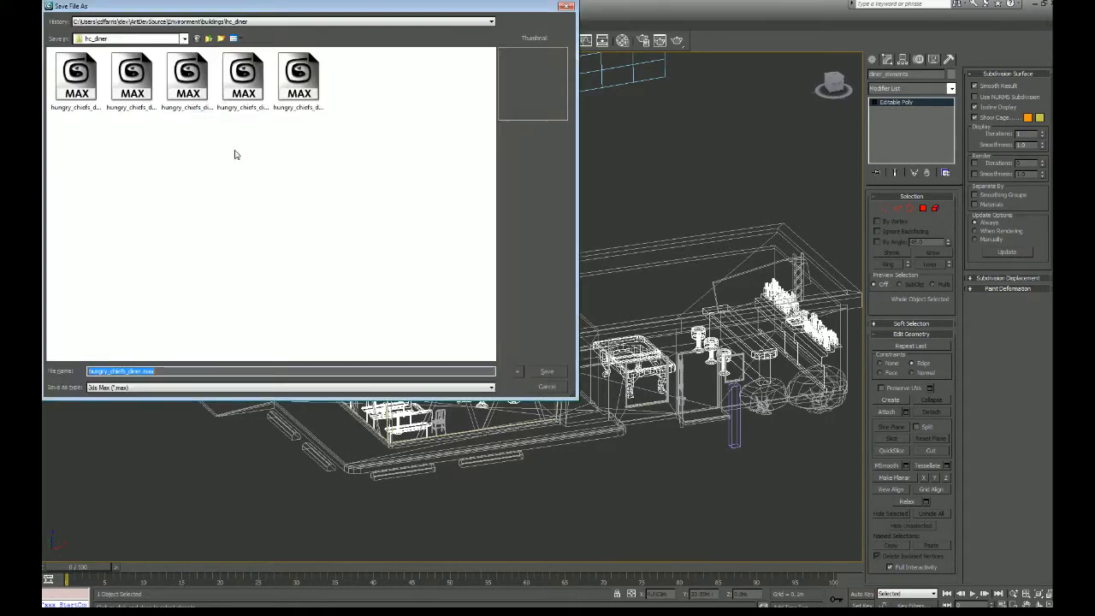
click(218, 22)
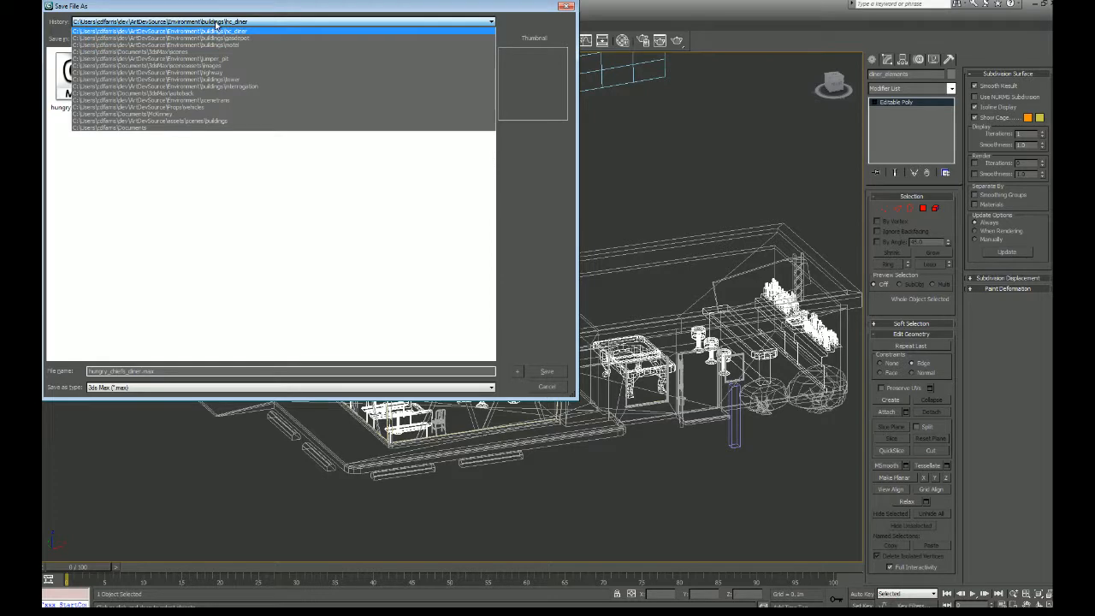
click(499, 126)
click(131, 39)
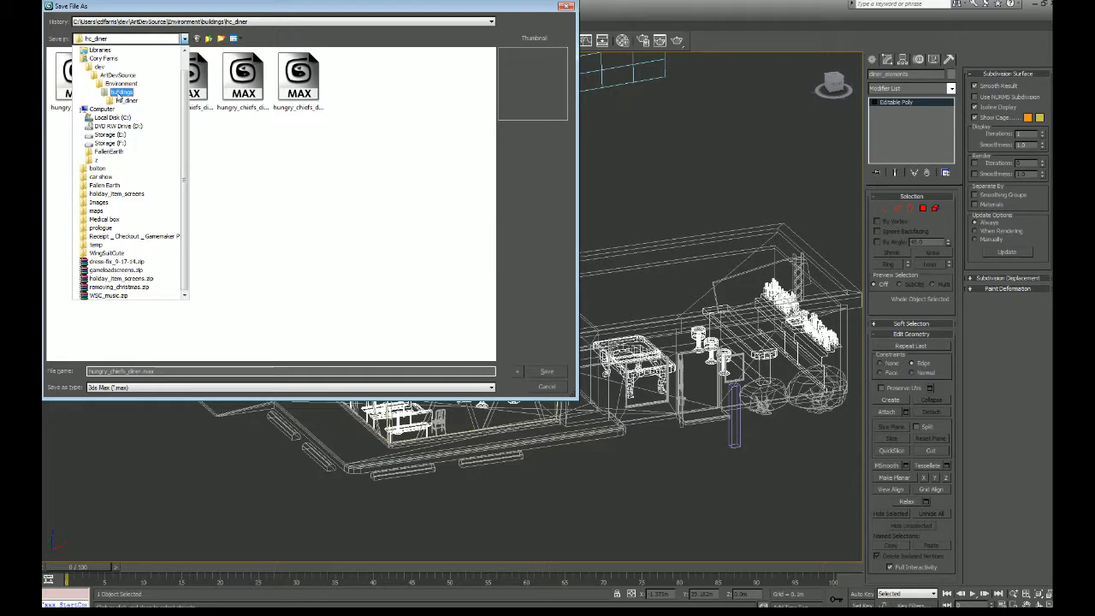
click(121, 83)
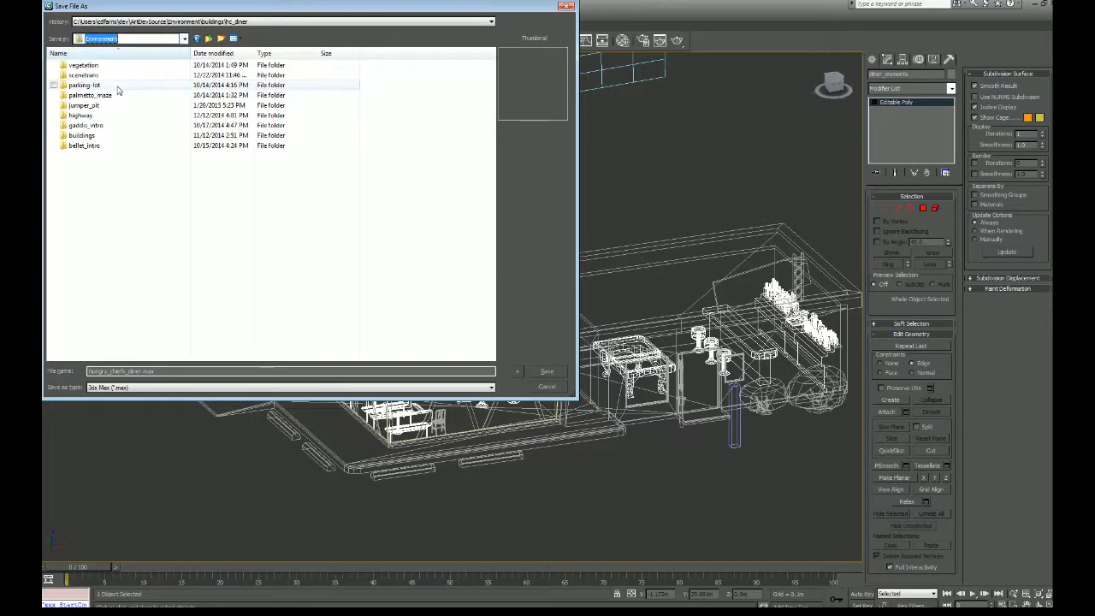
click(208, 39)
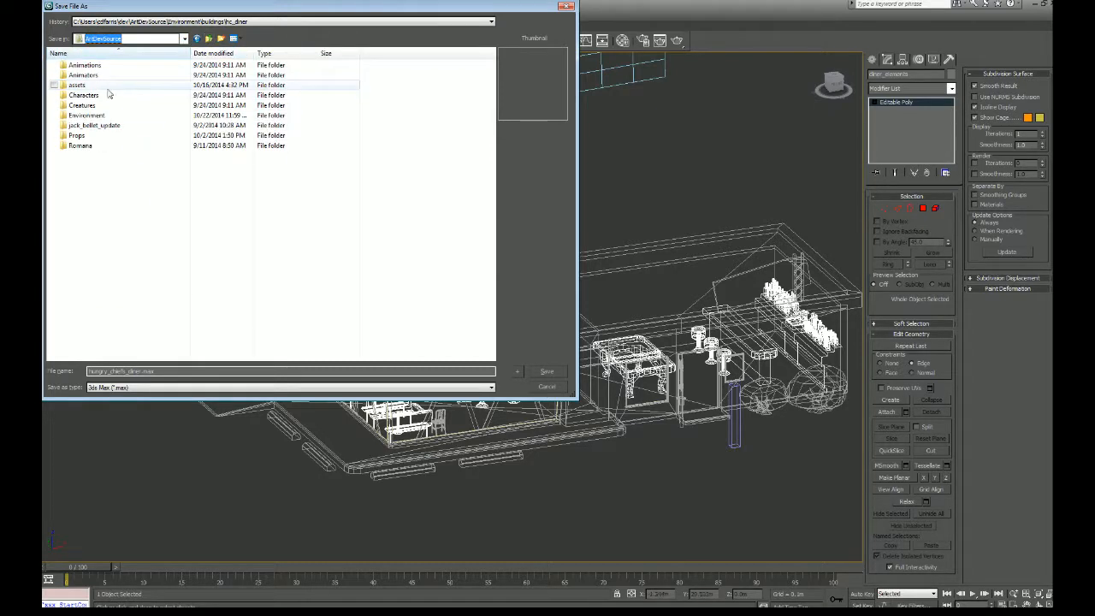
double_click(81, 140)
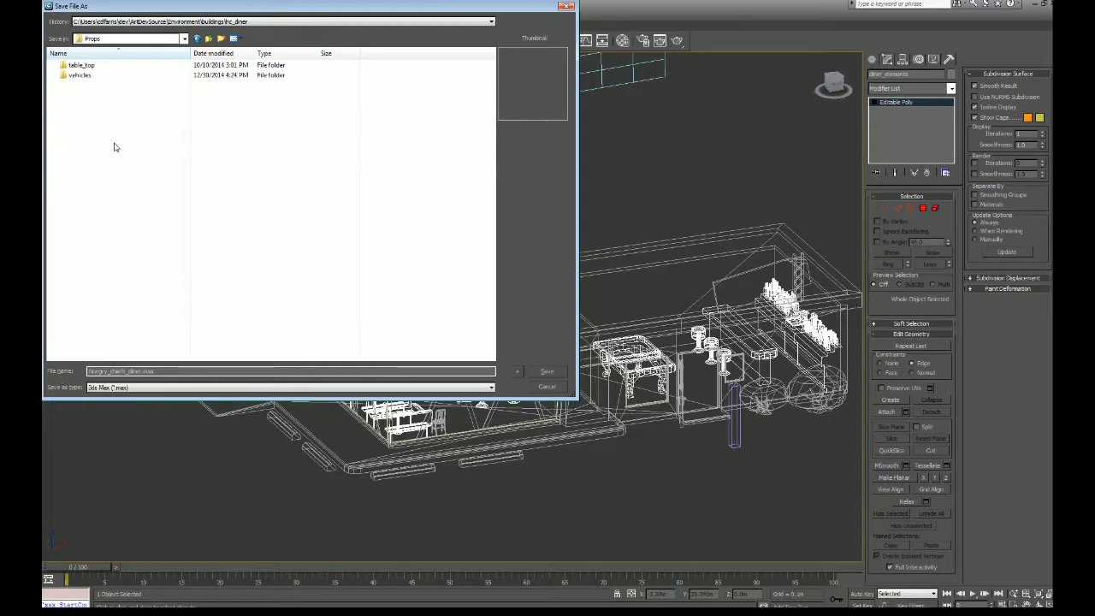
Step: Create a folder named counter inside Props and open it
right_click(159, 216)
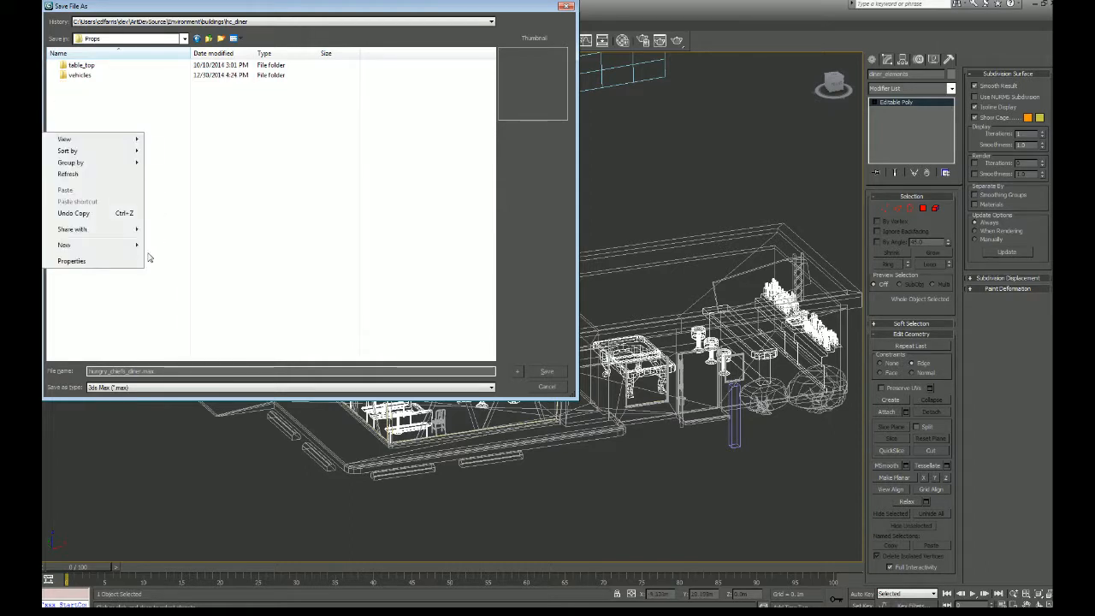
mouse_move(125, 249)
click(168, 246)
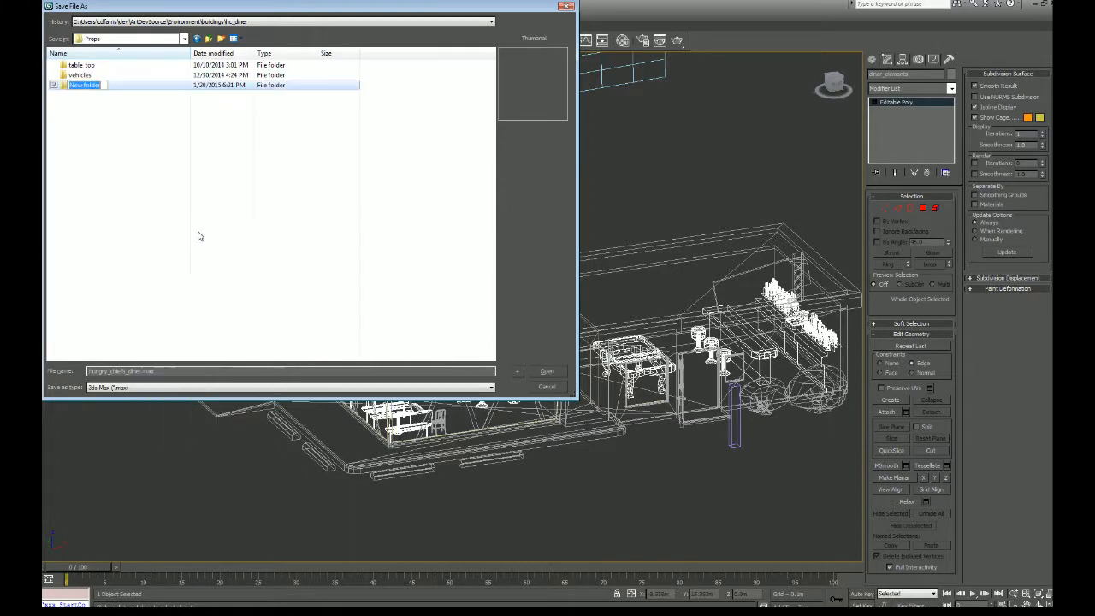
text(counter)
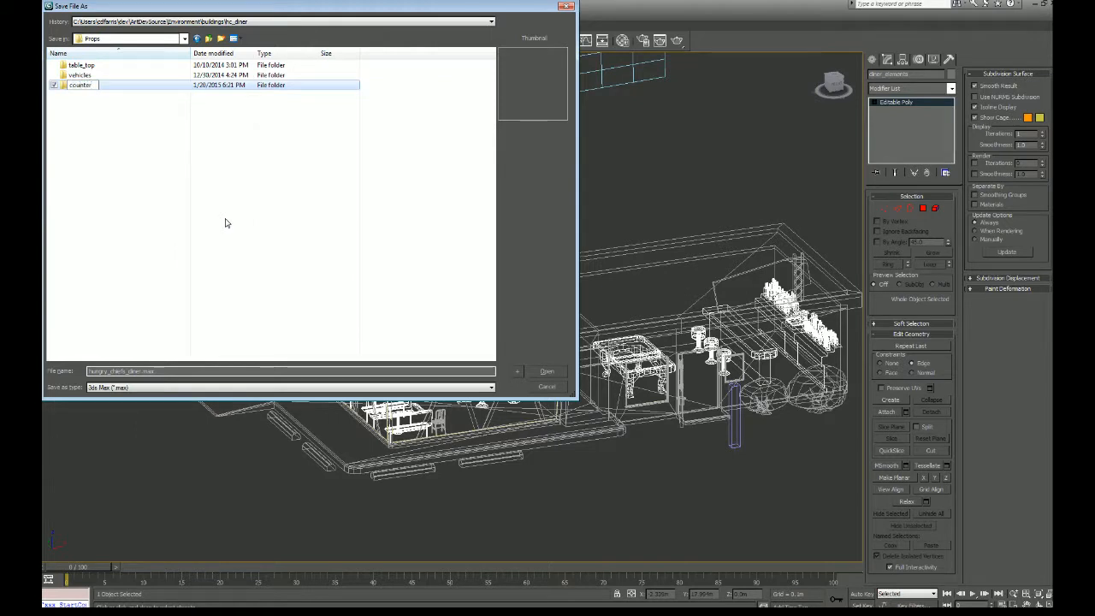
key(Return)
double_click(78, 87)
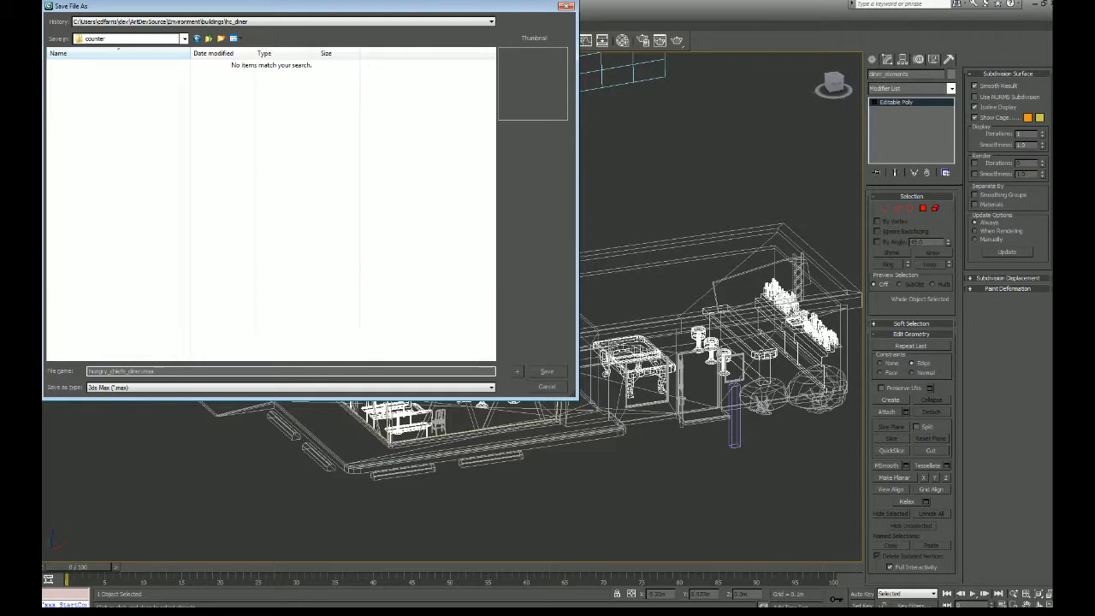
Step: Save the scene copy as cash_register.max in the new folder
text(counter)
text(er.max)
click(546, 374)
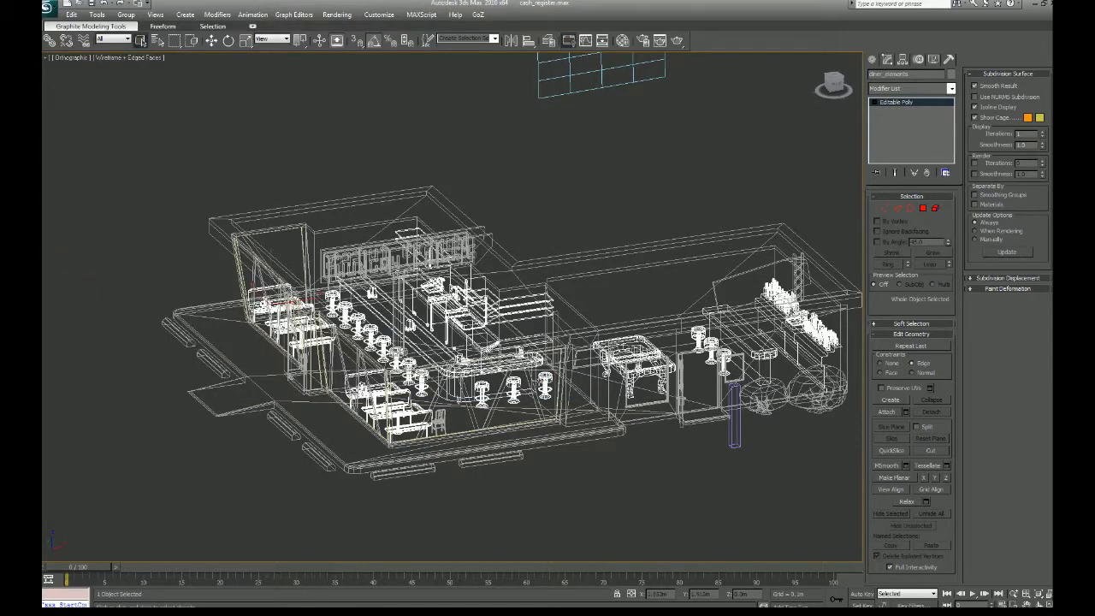
Step: Unhide all objects, invert the selection, and remove everything except the diner furnishings mesh
right_click(575, 218)
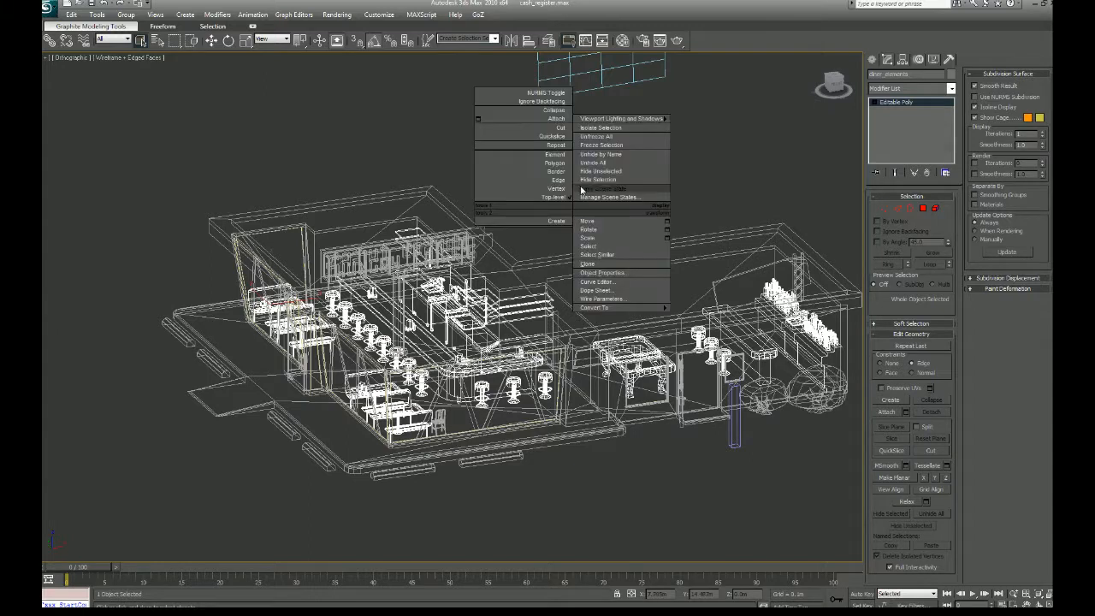
click(590, 164)
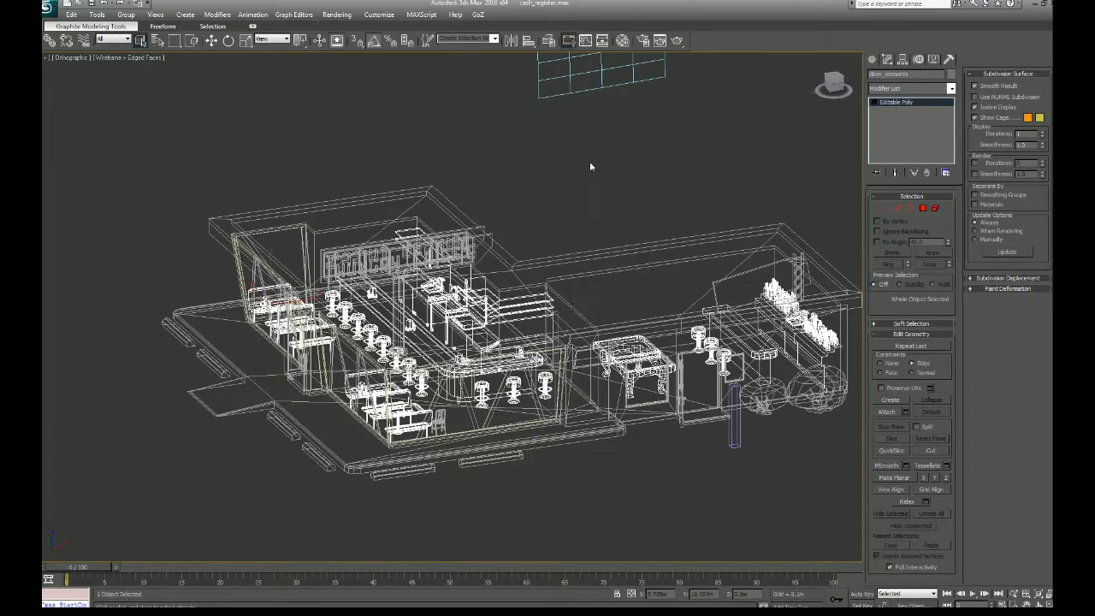
alt+middle_drag(625, 187, 597, 208)
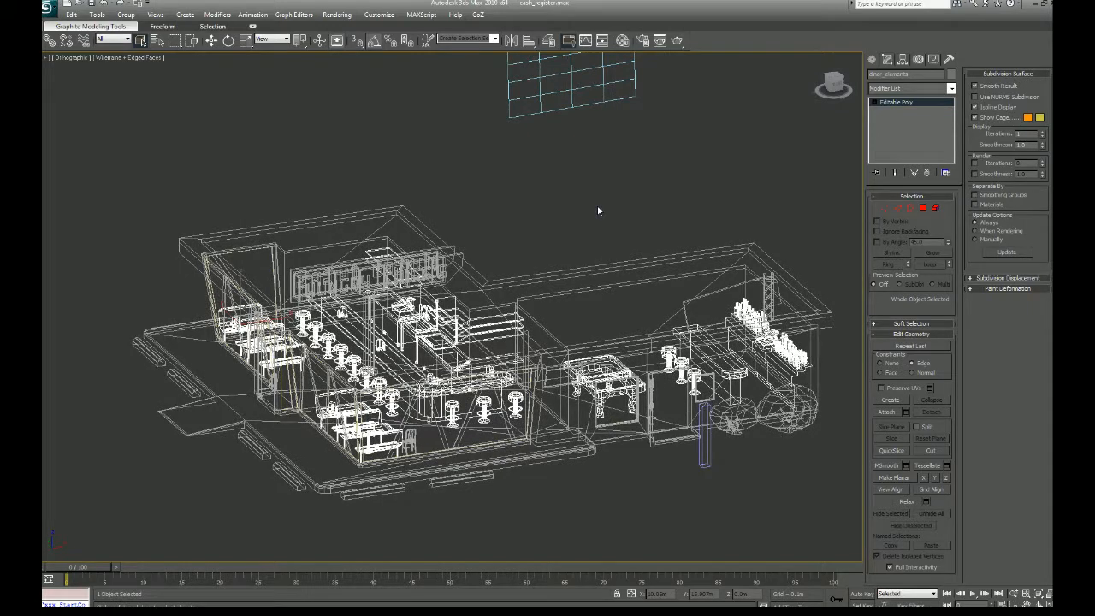
key(ctrl+i)
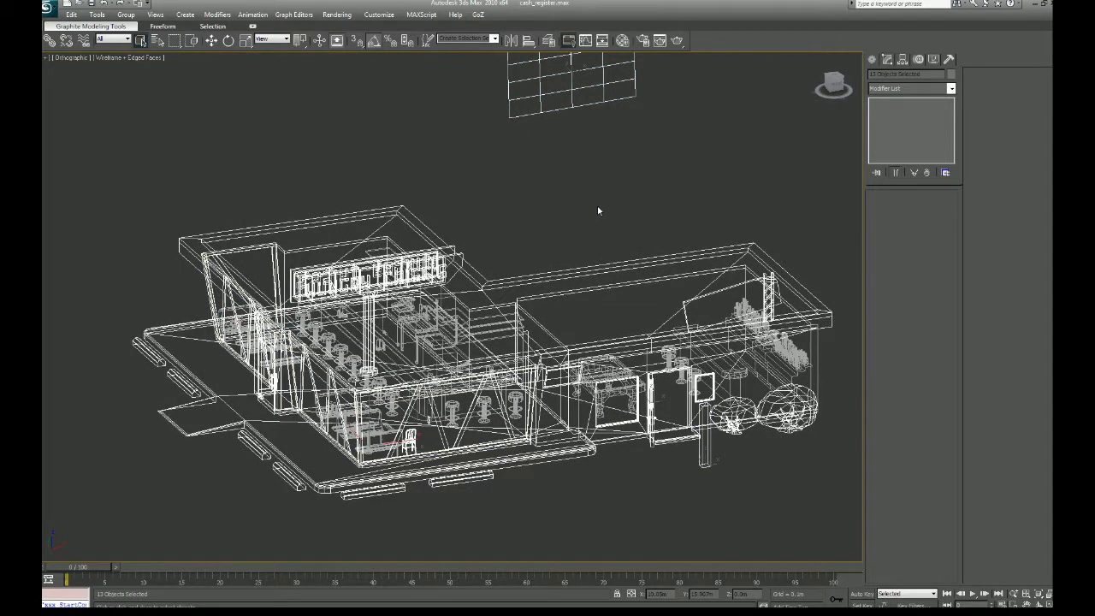
key(alt+h)
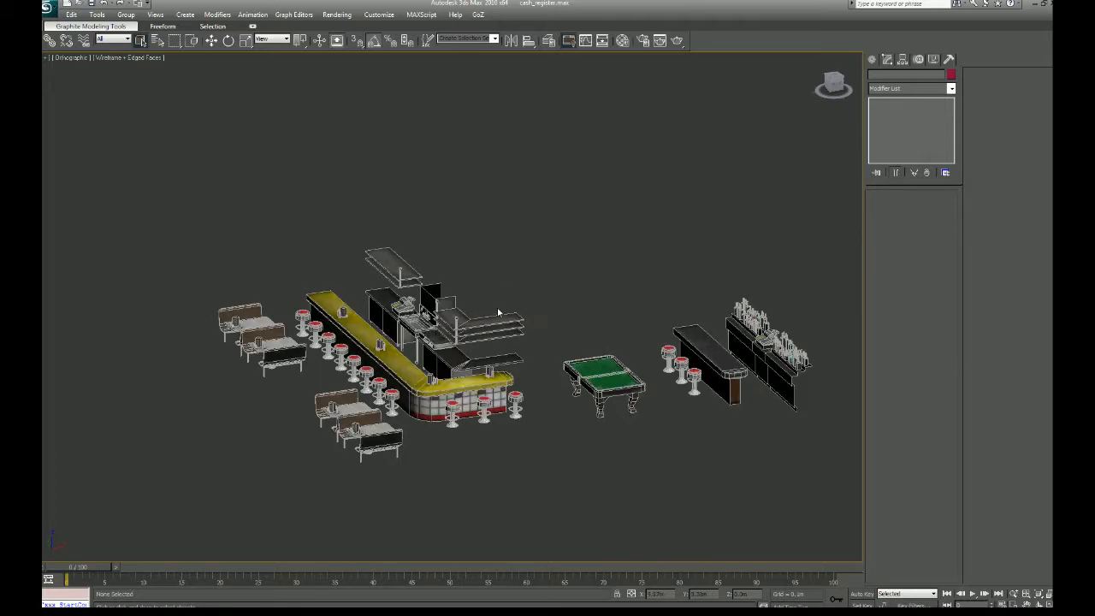
Step: Isolate the cash register and its base by deleting all other elements of the furnishings mesh, using shaded display
scroll(412, 318, up, 5)
click(411, 312)
key(F3)
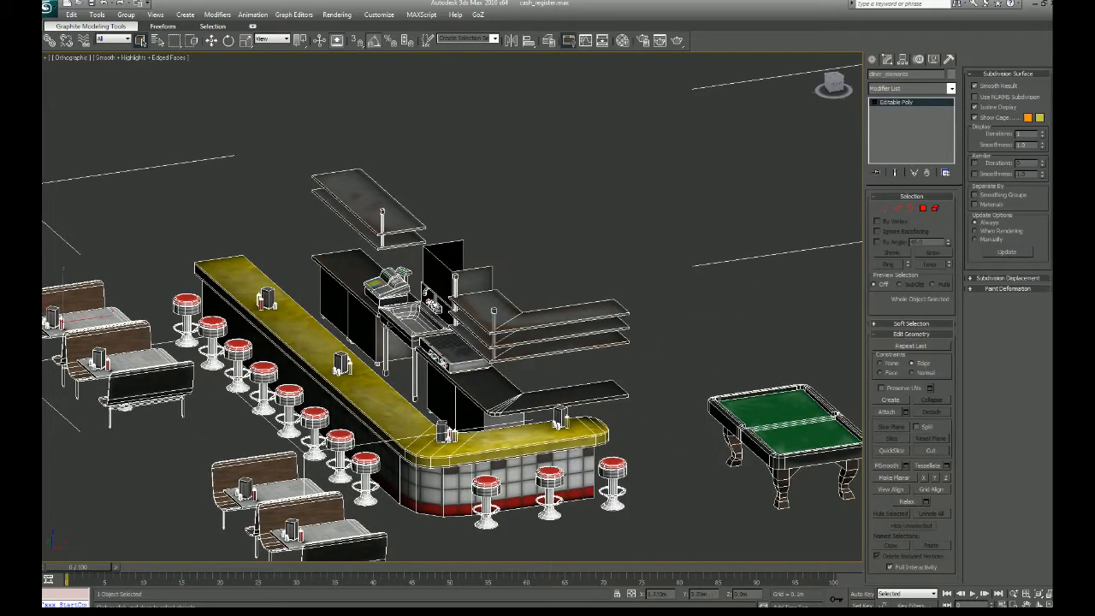
scroll(385, 276, up, 10)
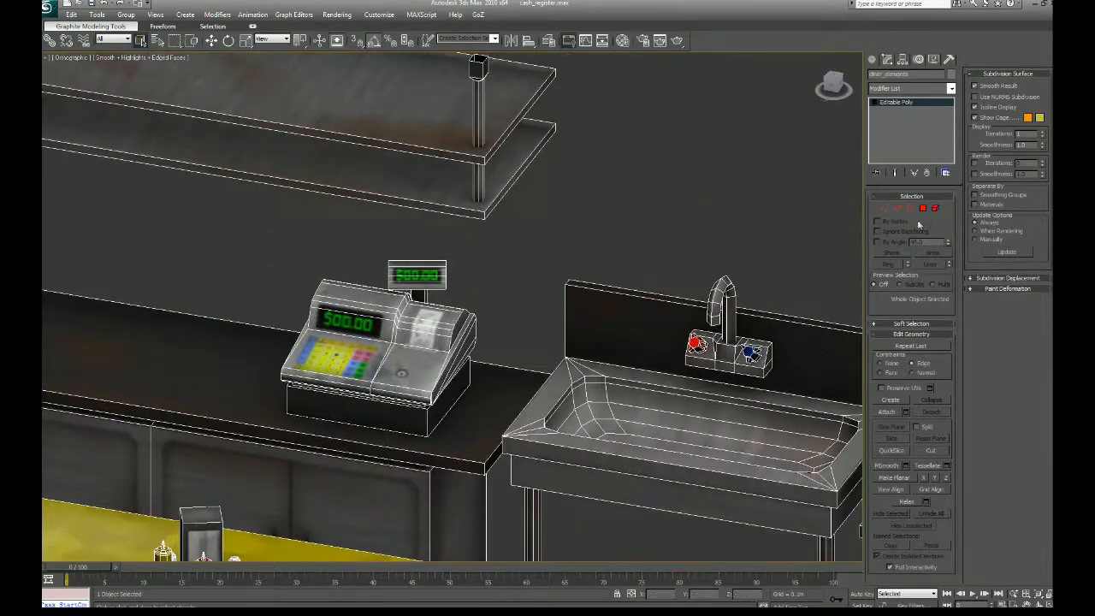
click(935, 207)
click(389, 342)
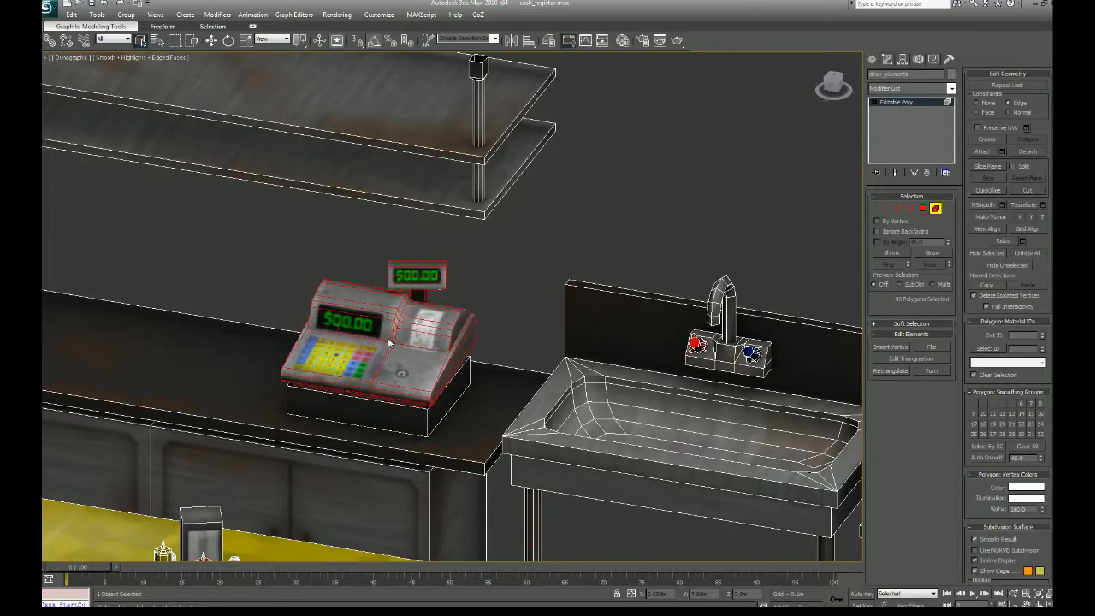
ctrl+click(461, 377)
mouse_move(461, 376)
alt+middle_down()
mouse_move(532, 352)
mouse_move(430, 360)
alt+middle_up()
key(F2)
scroll(430, 360, down, 10)
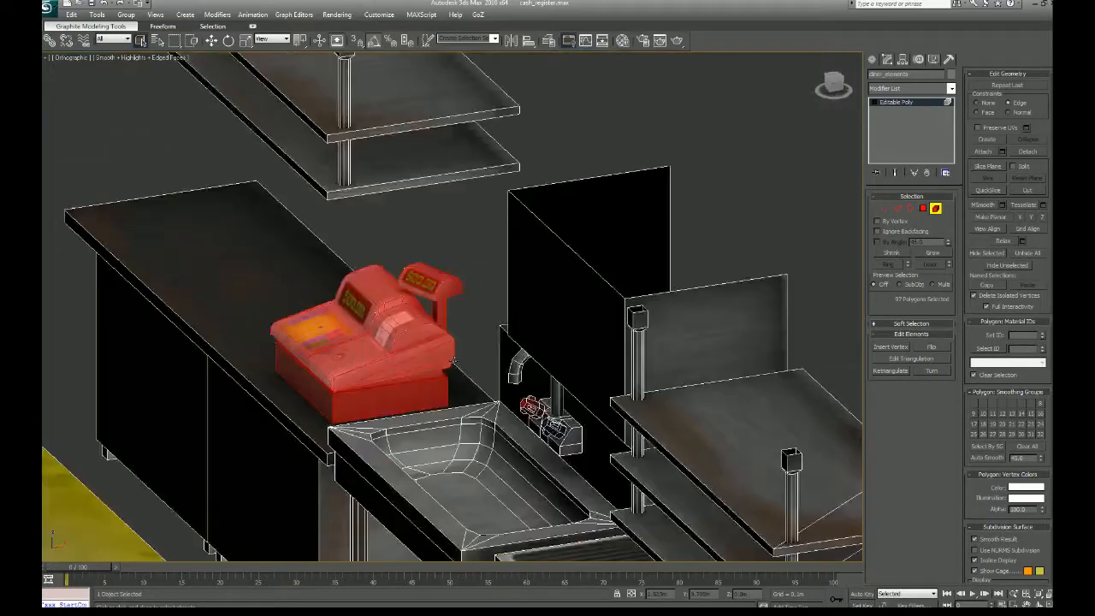
key(alt+q)
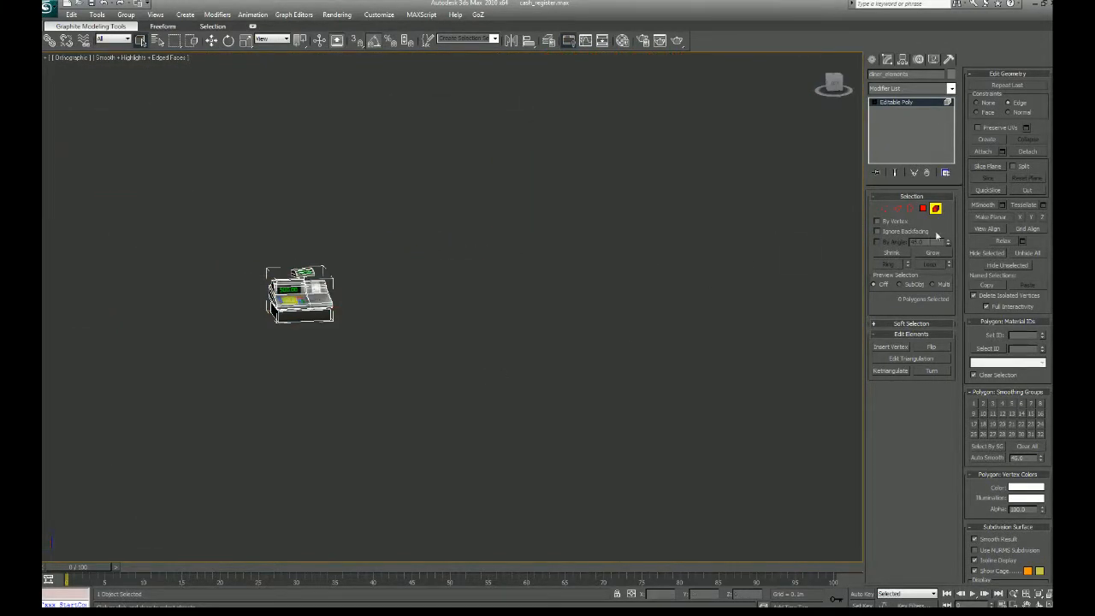
click(936, 209)
Step: Center the pivot point on the cash register object
middle_drag(521, 292, 629, 324)
click(901, 59)
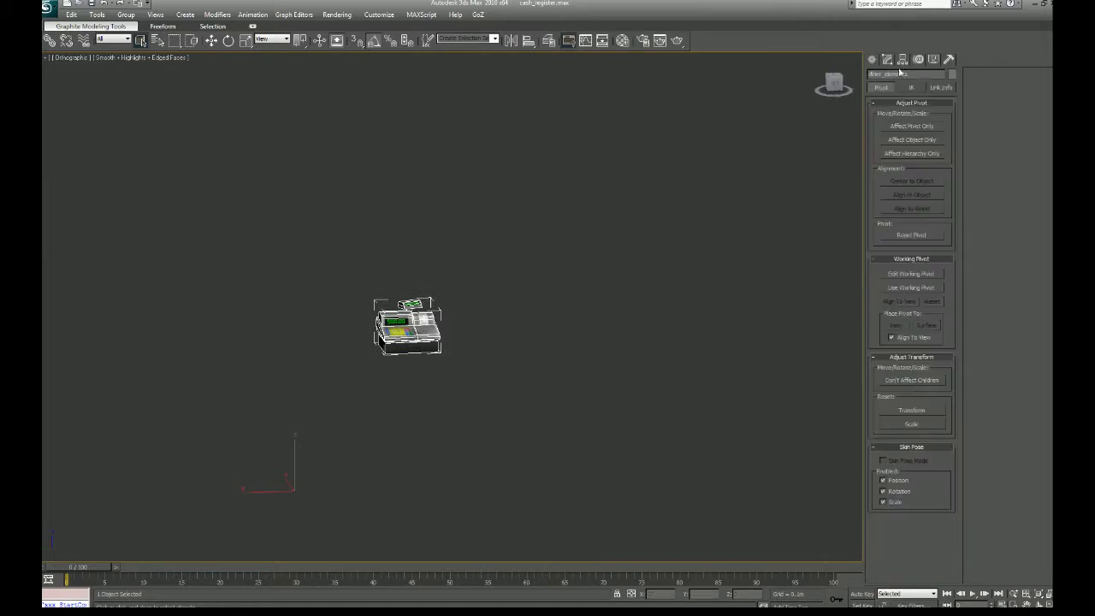
click(909, 127)
click(915, 182)
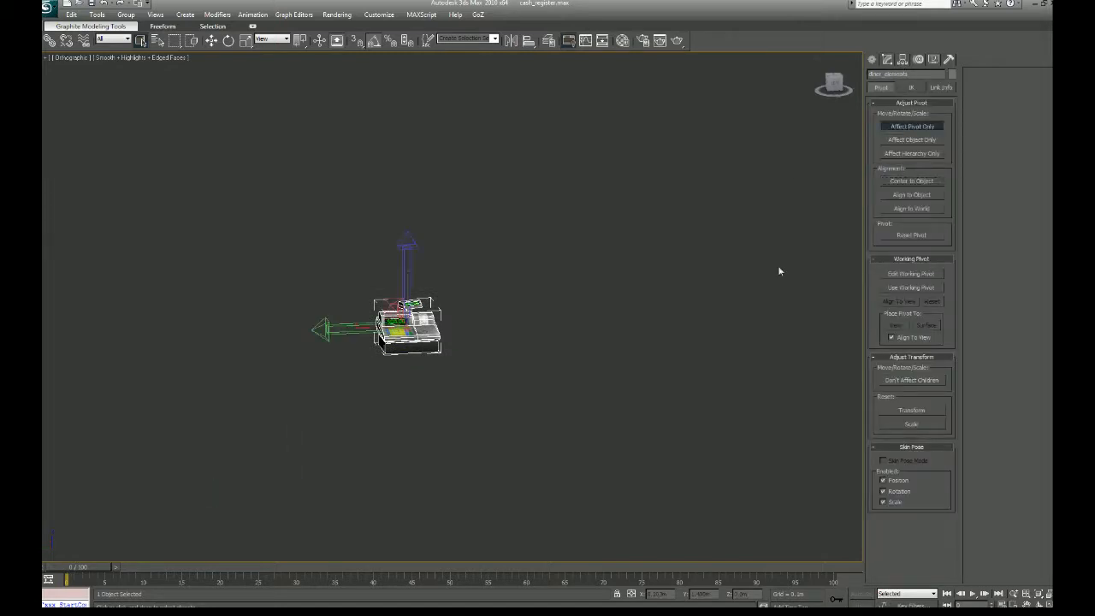
alt+middle_drag(491, 343, 449, 284)
click(929, 127)
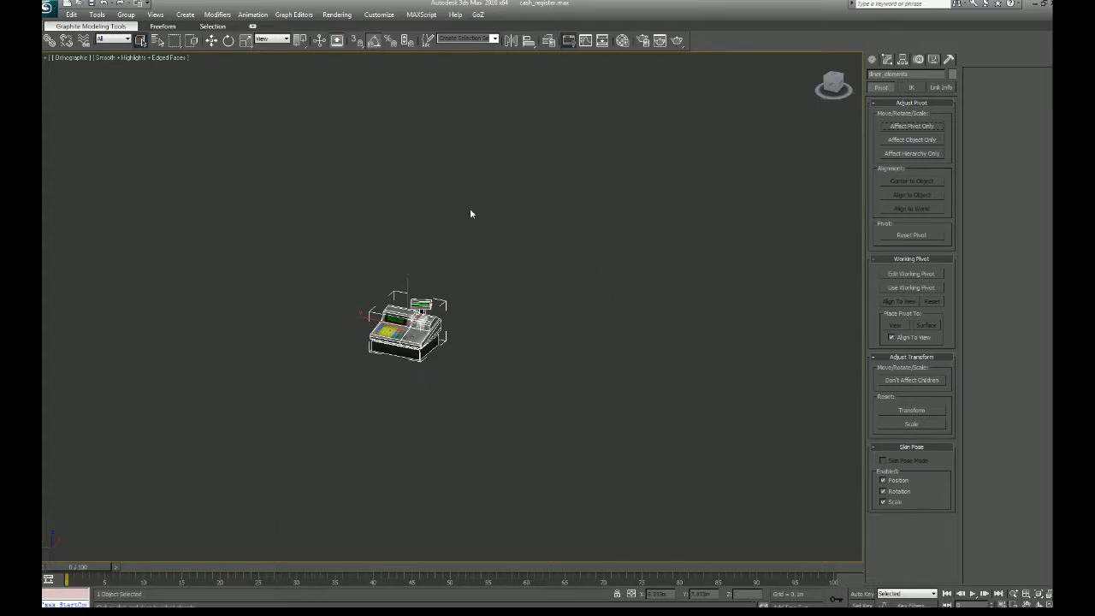
Step: Move the cash register to the world origin by setting its absolute X, Y and Z positions to 0
key(w)
key(F12)
drag(501, 351, 434, 344)
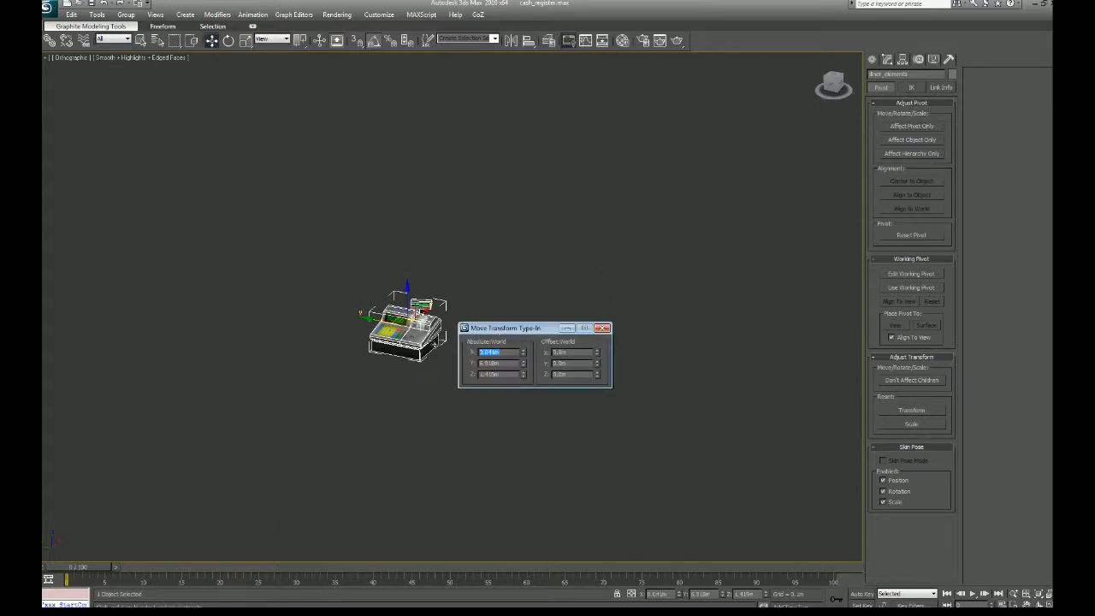
text(0)
key(Tab)
text(0)
key(Tab)
text(0)
key(Return)
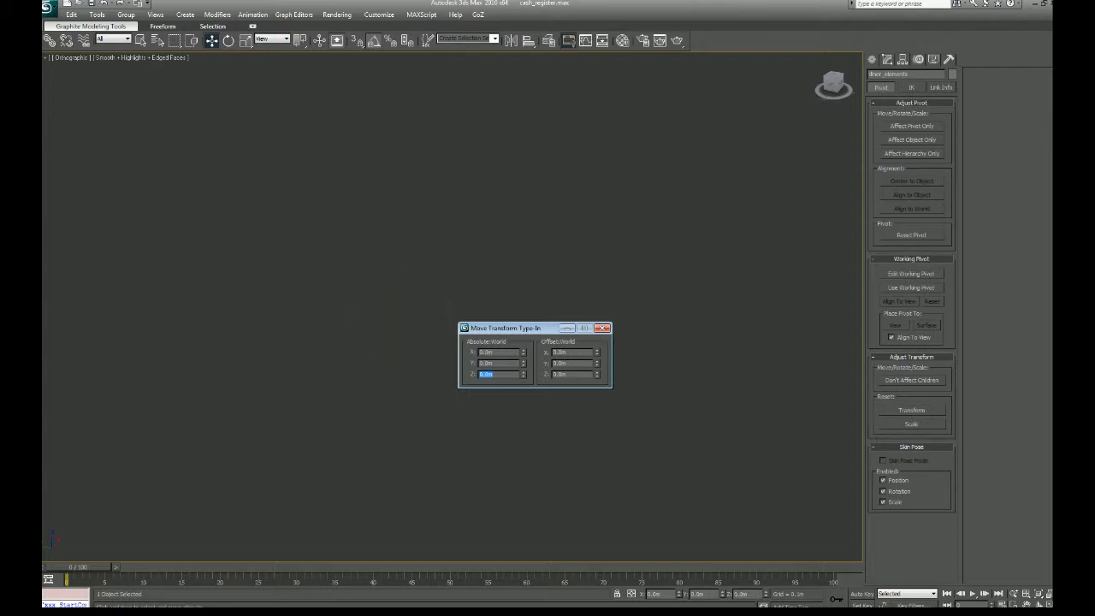
click(603, 328)
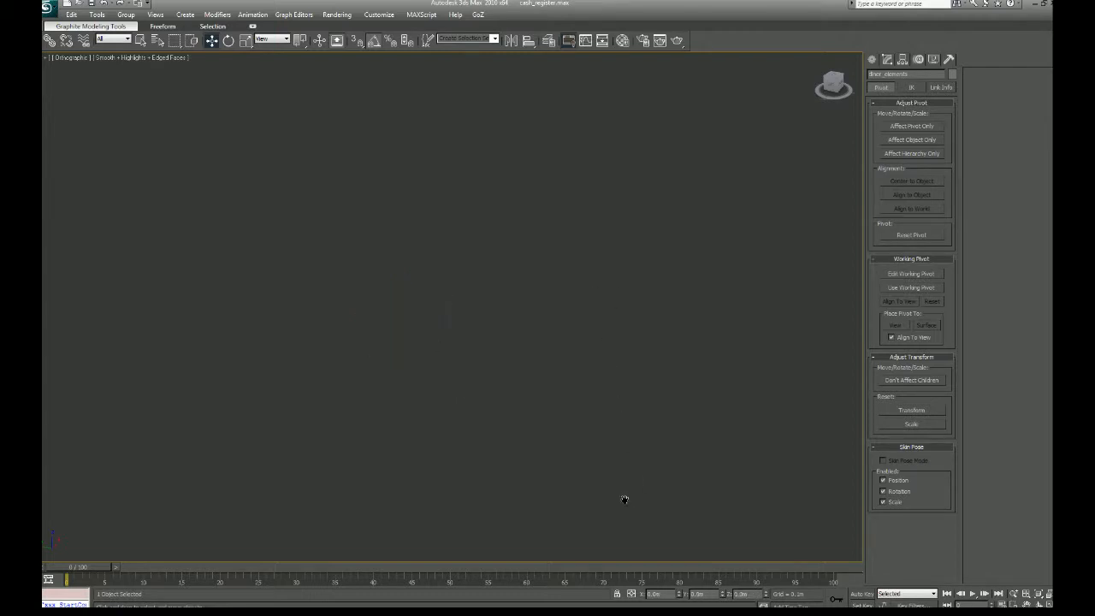
Step: Examine the register up close and view the diffuse bitmap of the diner items material
key(z)
alt+middle_drag(623, 515, 605, 463)
scroll(678, 481, down, 2)
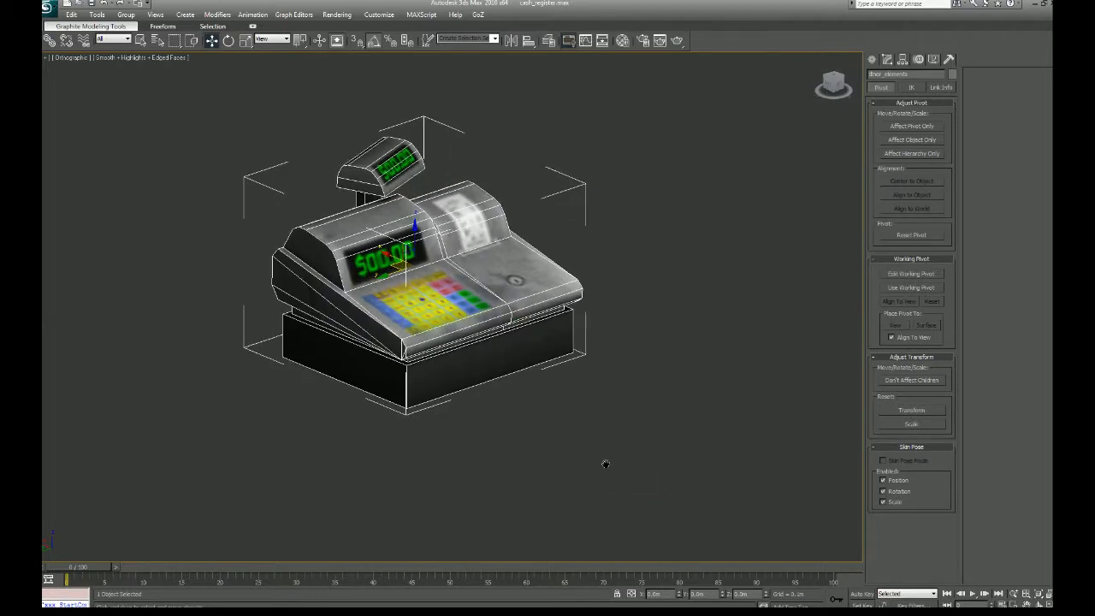
alt+middle_drag(613, 370, 535, 362)
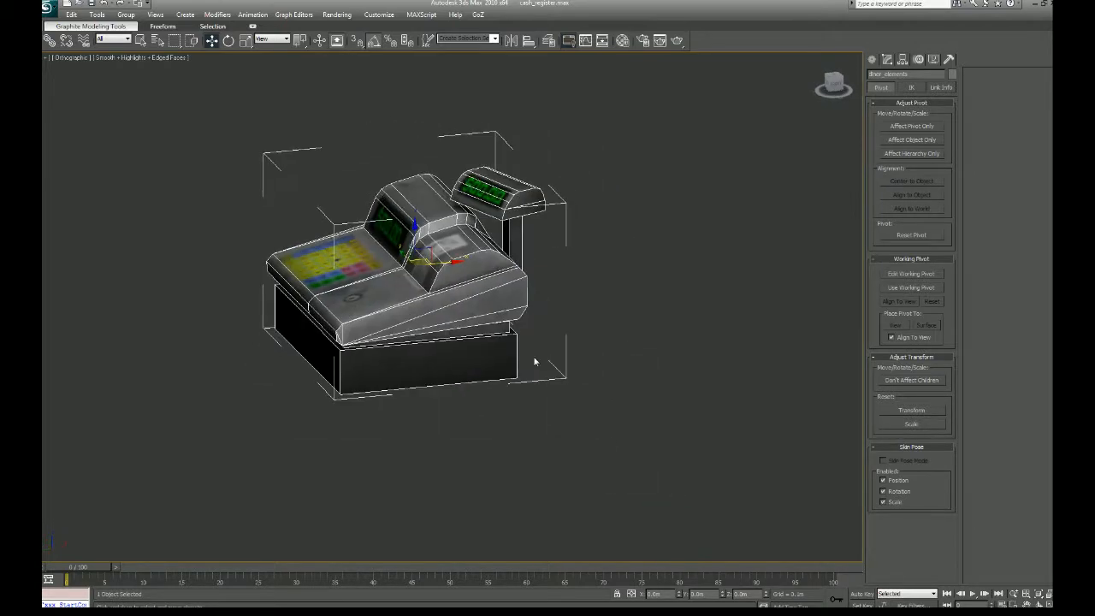
key(m)
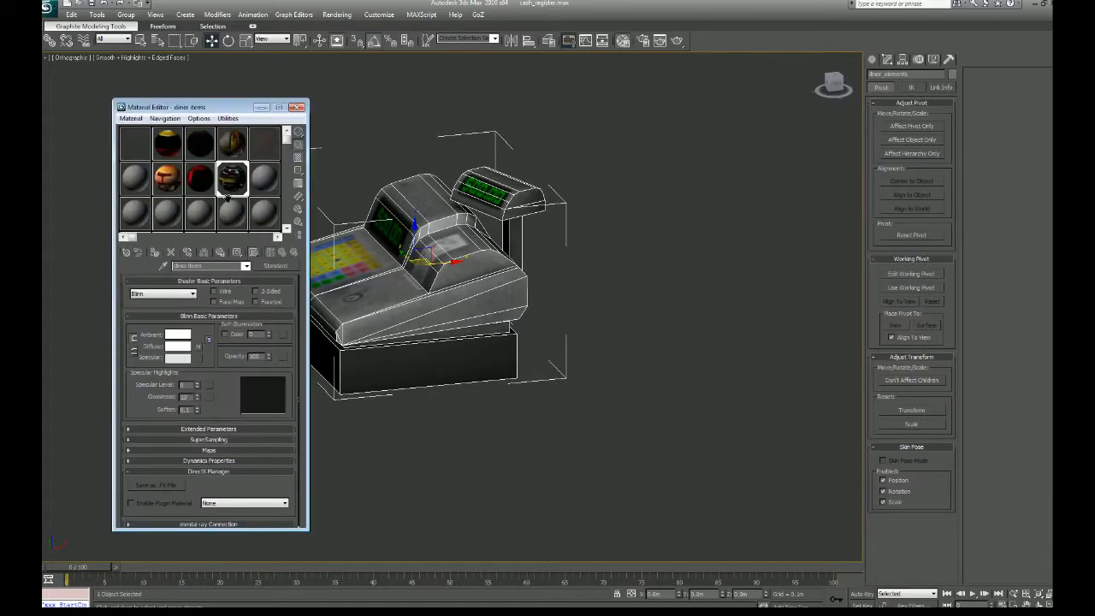
click(199, 345)
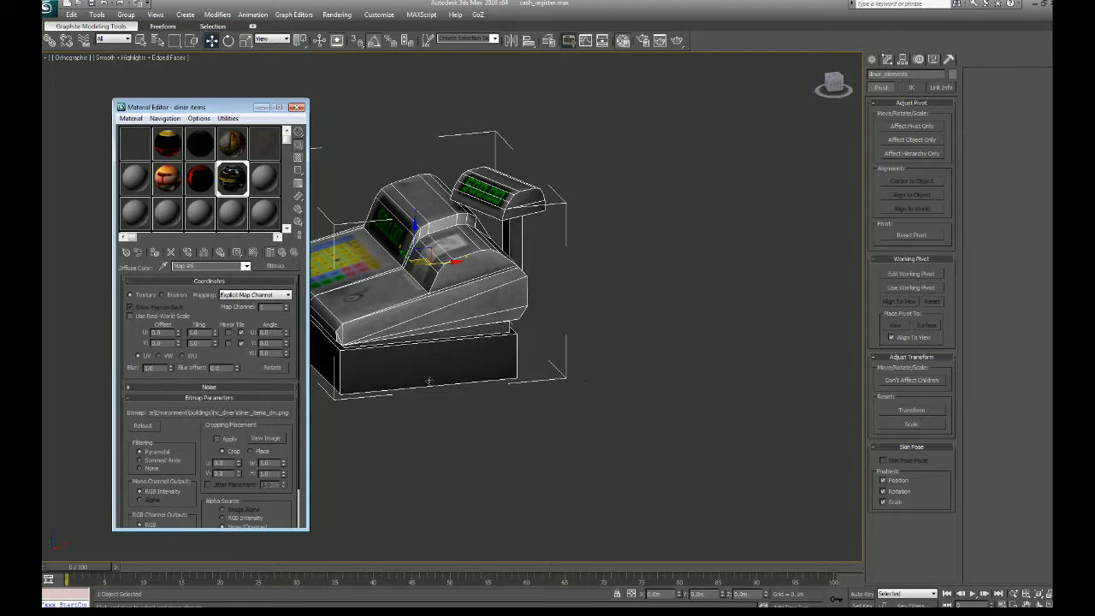
click(265, 438)
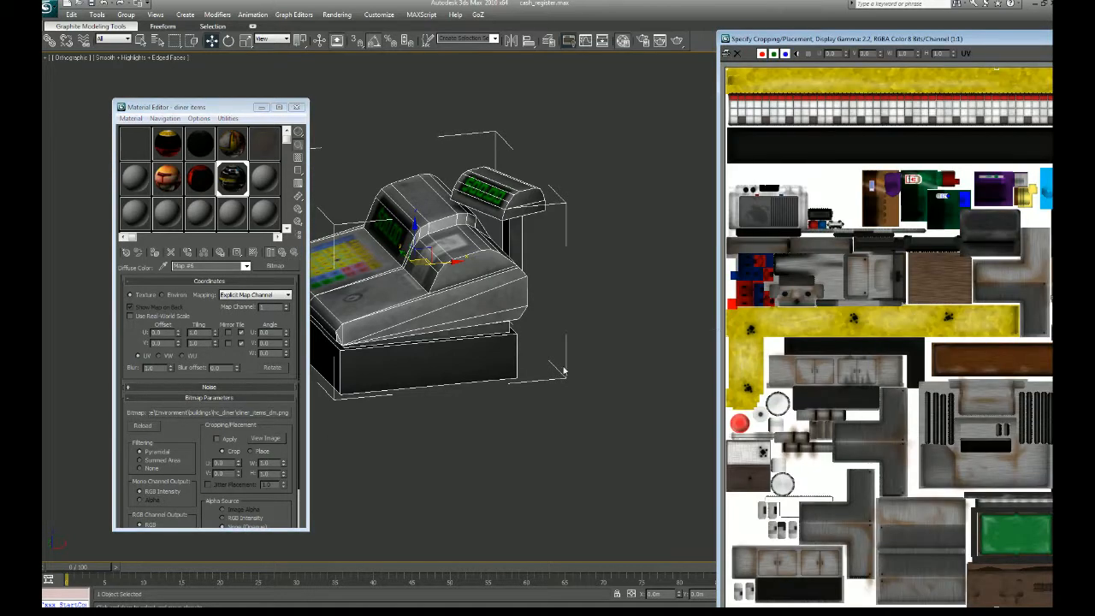
double_click(885, 40)
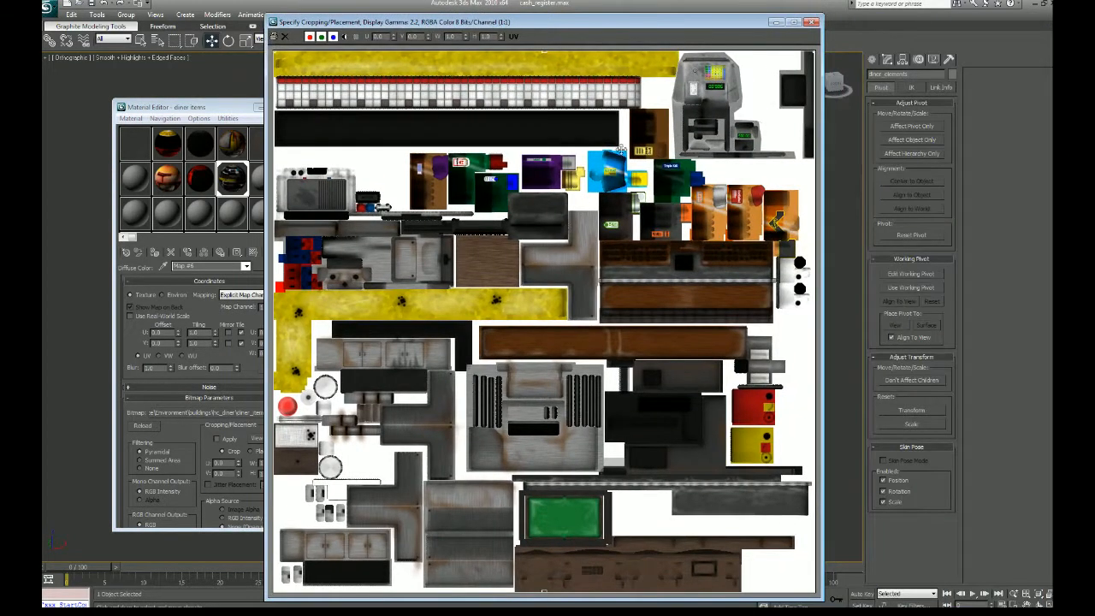
click(811, 21)
key(m)
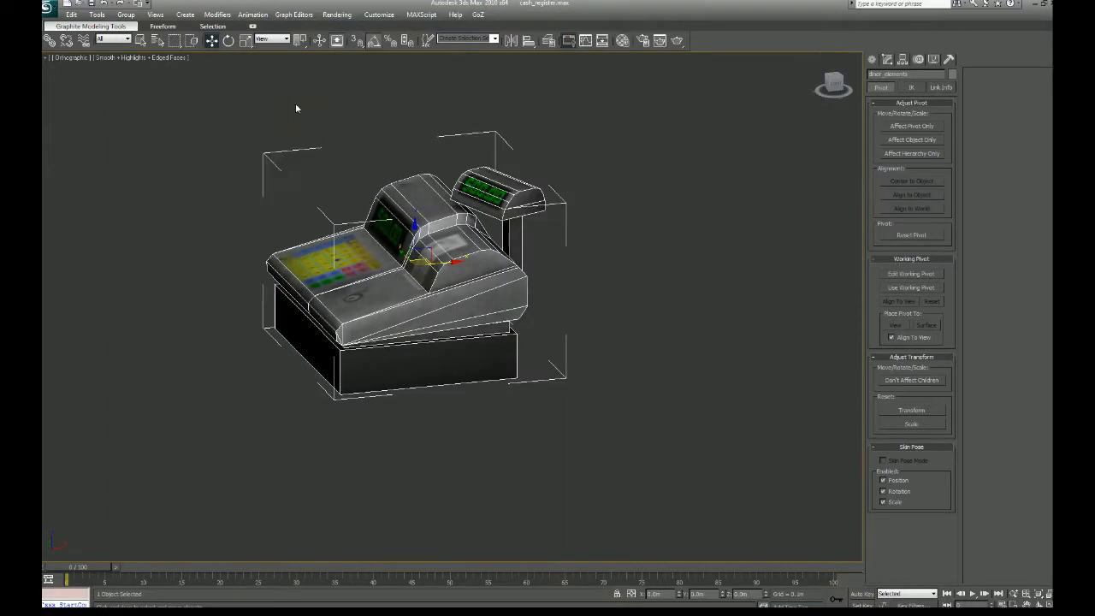
Step: Clone the register mesh as a copy named cash_register
alt+middle_drag(529, 377, 576, 362)
right_click(550, 306)
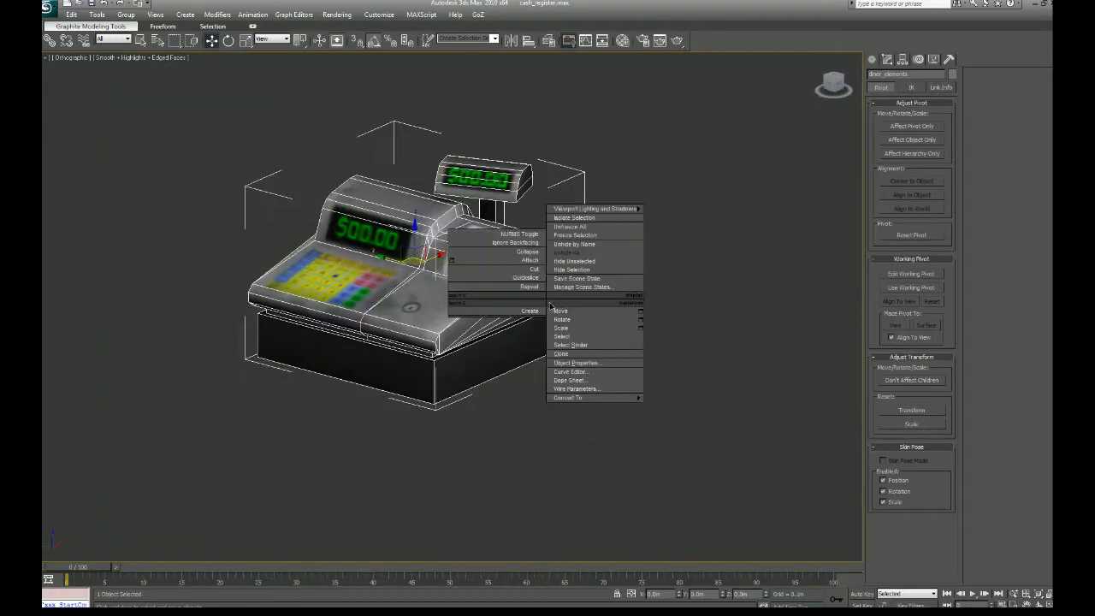
click(550, 370)
drag(531, 254, 635, 270)
click(612, 296)
drag(646, 344, 538, 348)
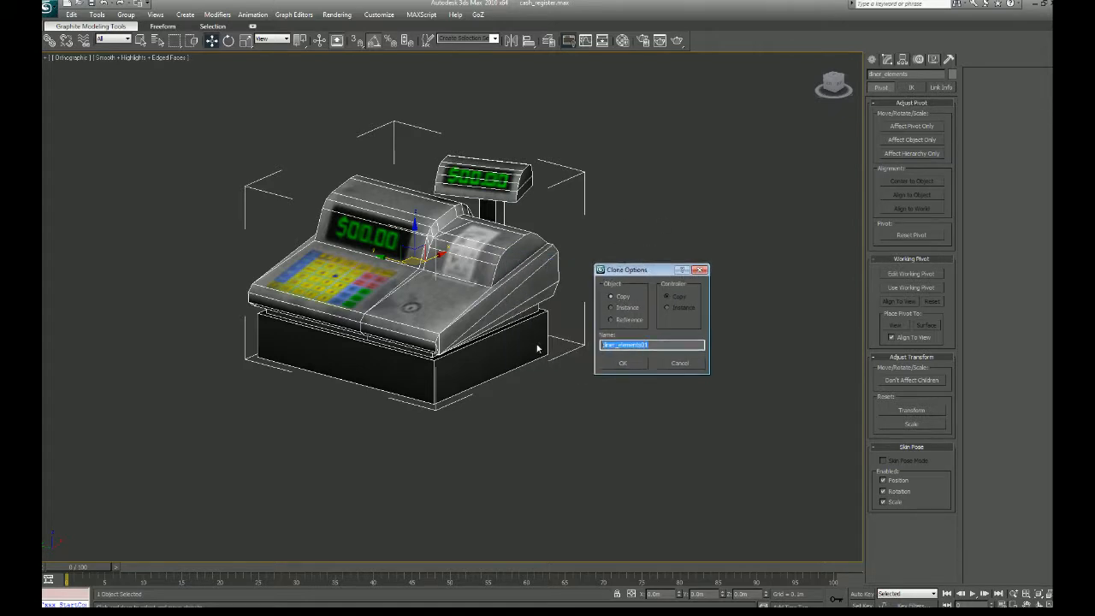
text(cash_register)
click(623, 363)
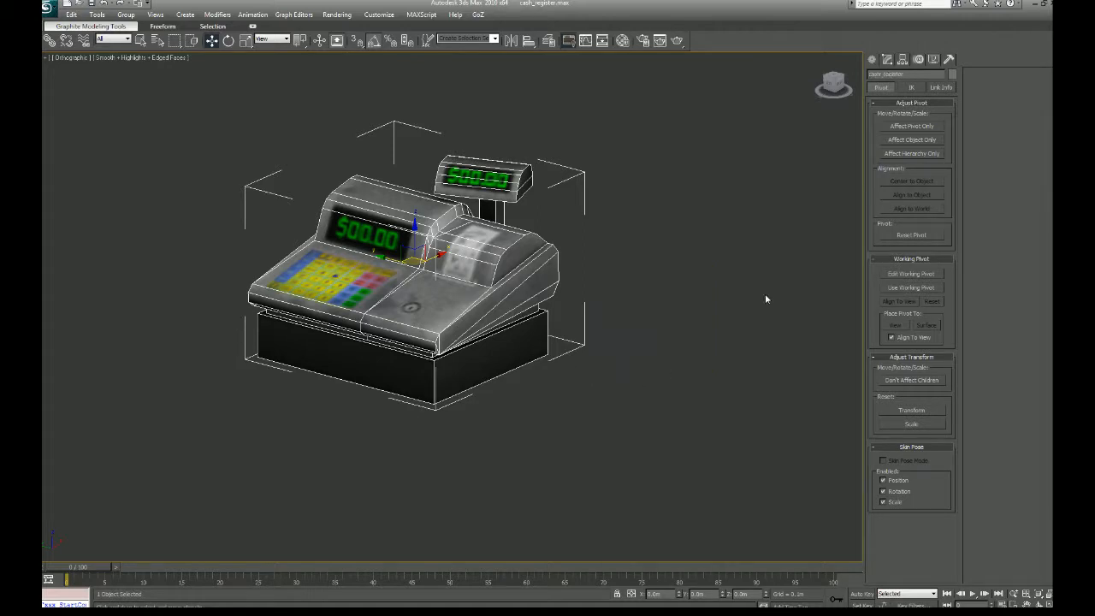
Step: Add an Unwrap UVW modifier to the cash_register copy and open its UV editor in a reduced window beside the model
click(887, 59)
alt+middle_drag(700, 398, 727, 368)
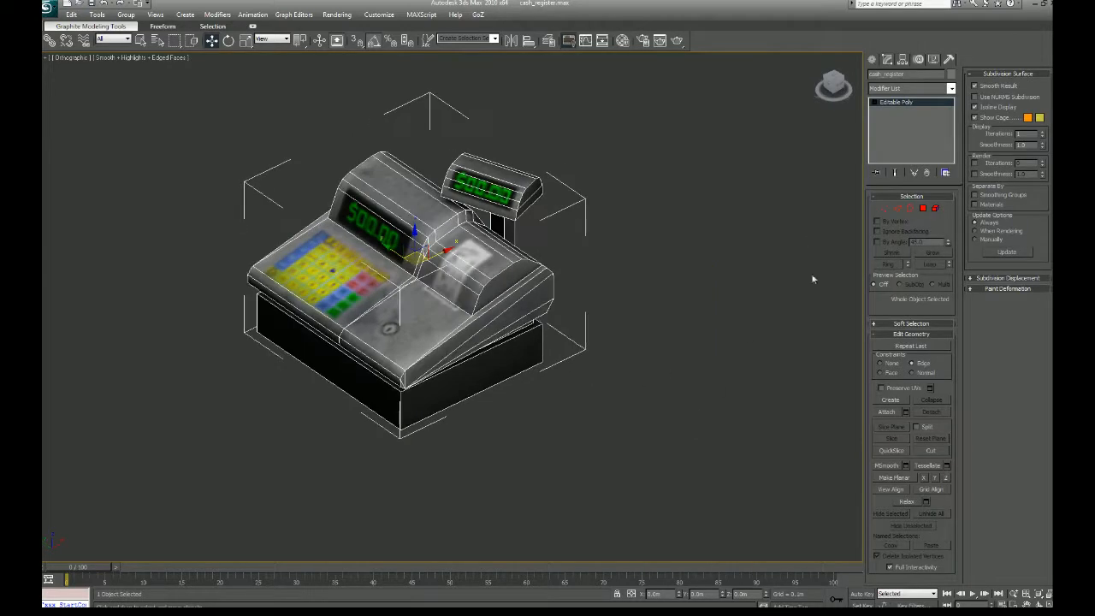
click(949, 87)
scroll(920, 400, down, 5)
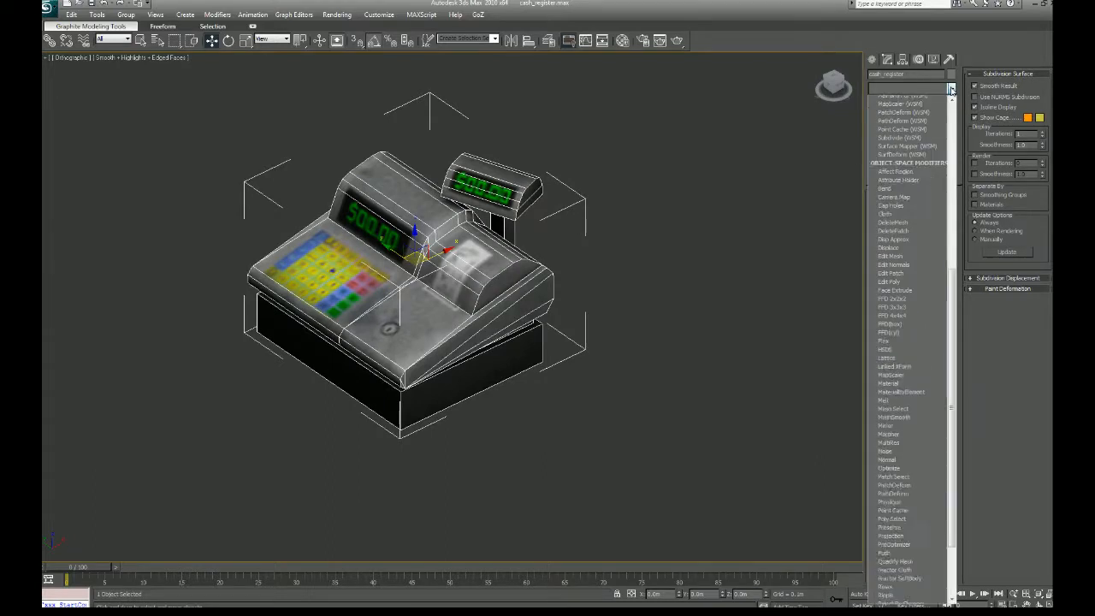
click(908, 514)
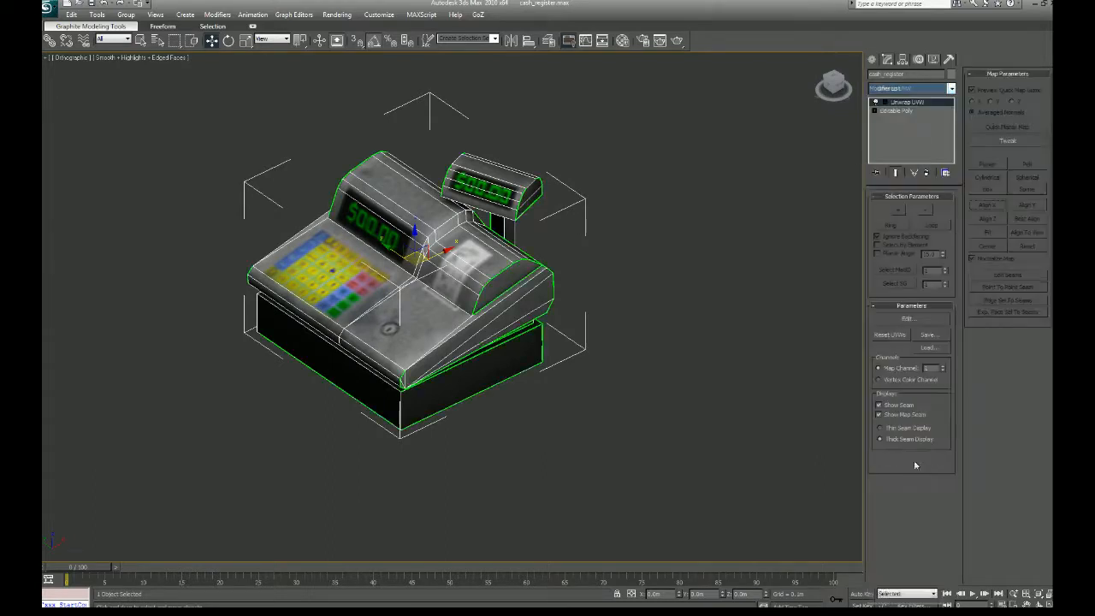
click(919, 320)
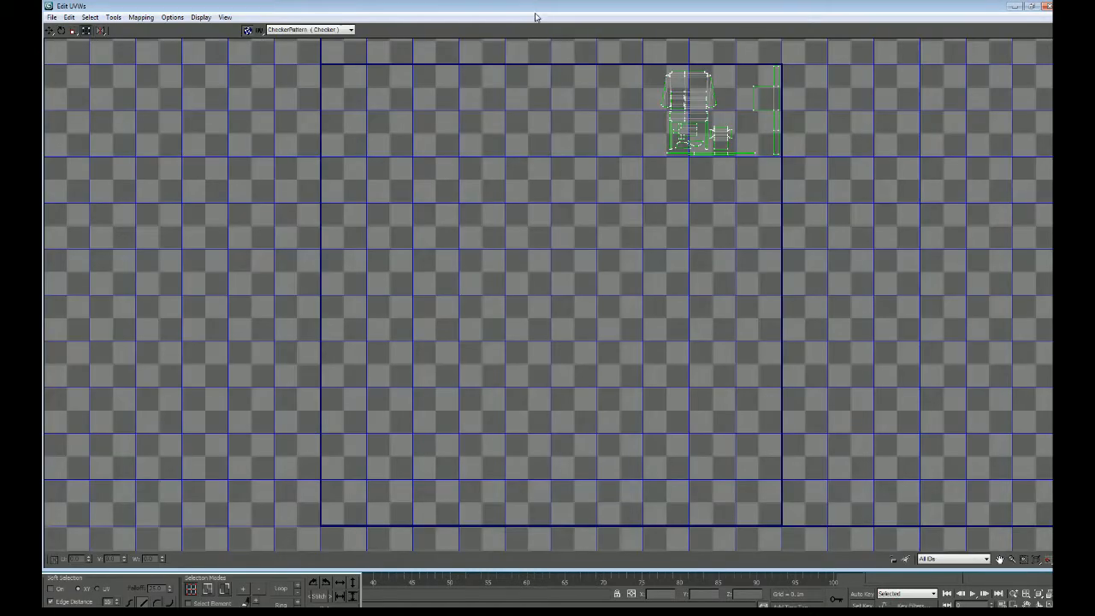
double_click(536, 7)
drag(611, 41, 744, 93)
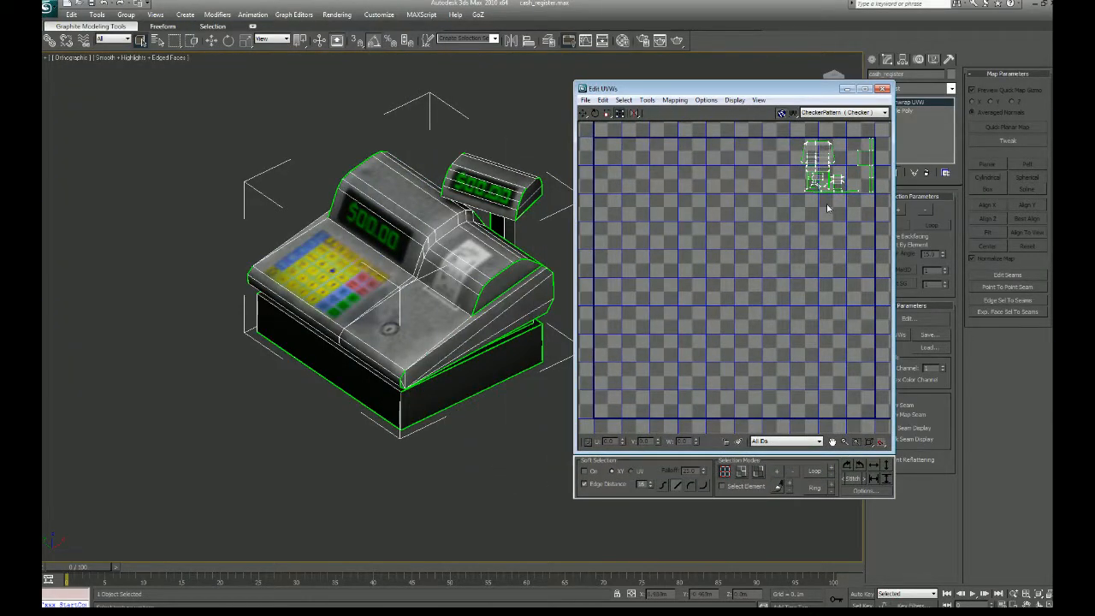
Step: Display the diner_items_dm.png map behind the UVs to examine where the register's pieces lie on the shared texture
click(838, 113)
click(838, 129)
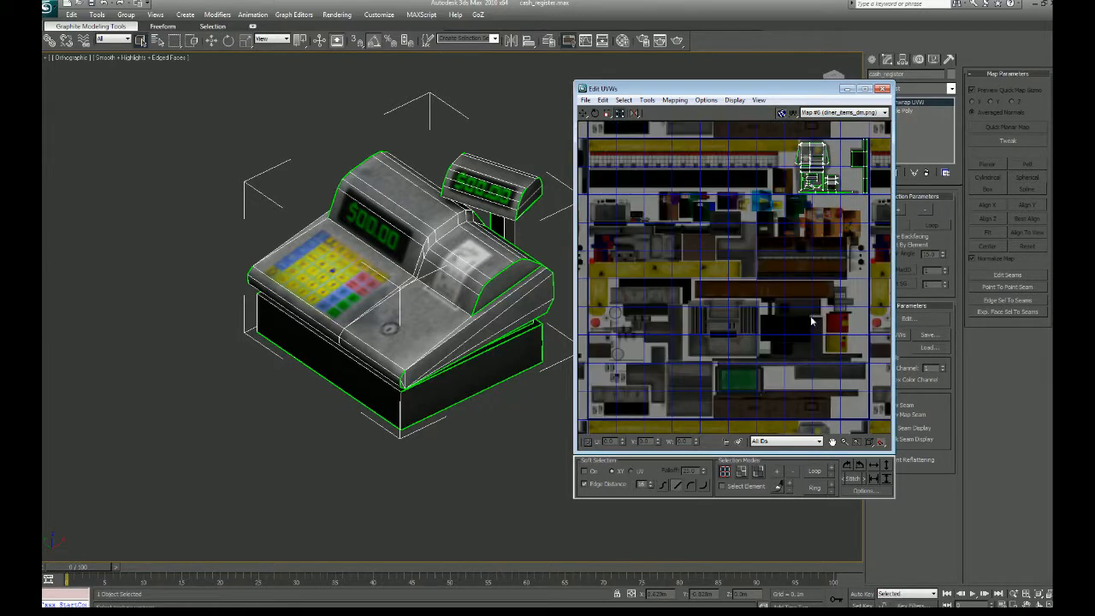
scroll(774, 213, up, 3)
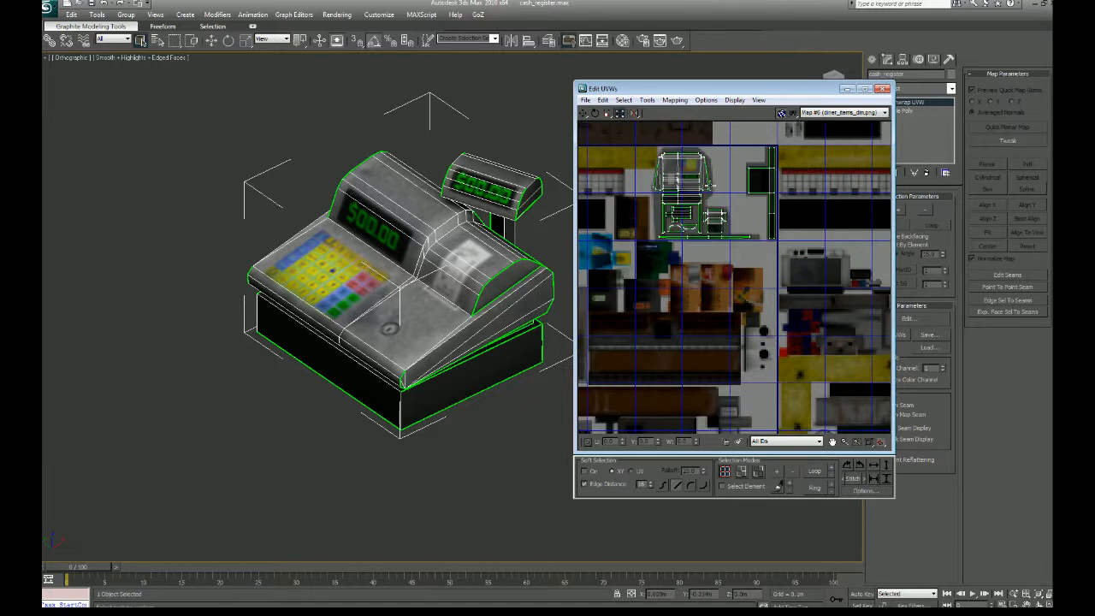
scroll(723, 308, down, 4)
scroll(749, 336, up, 3)
Step: Switch the UV editor to face selection and set its background to the checker pattern
click(757, 473)
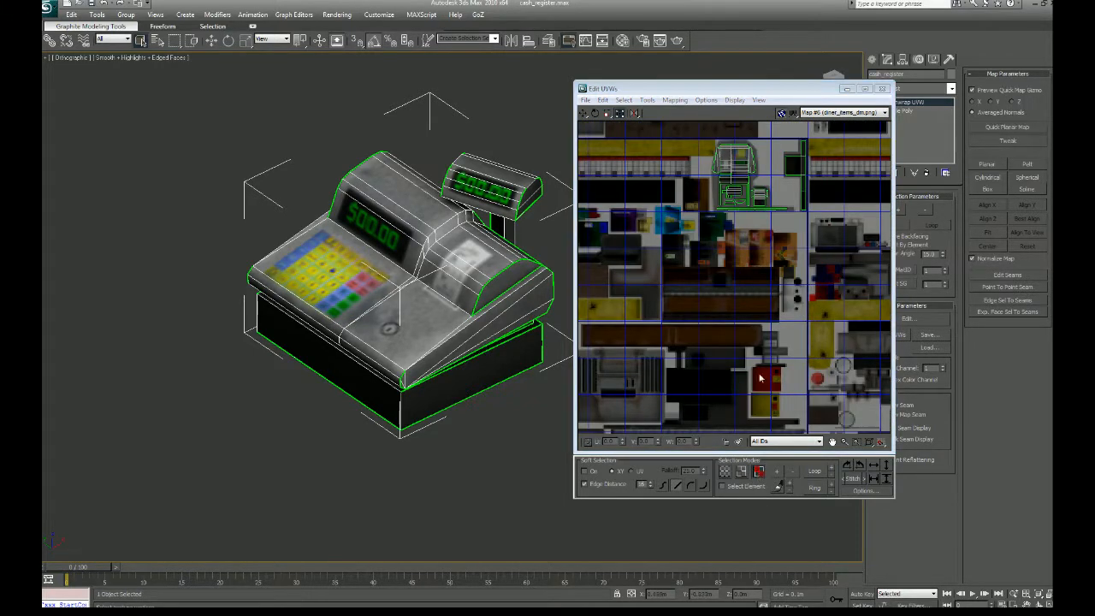
middle_drag(781, 331, 780, 390)
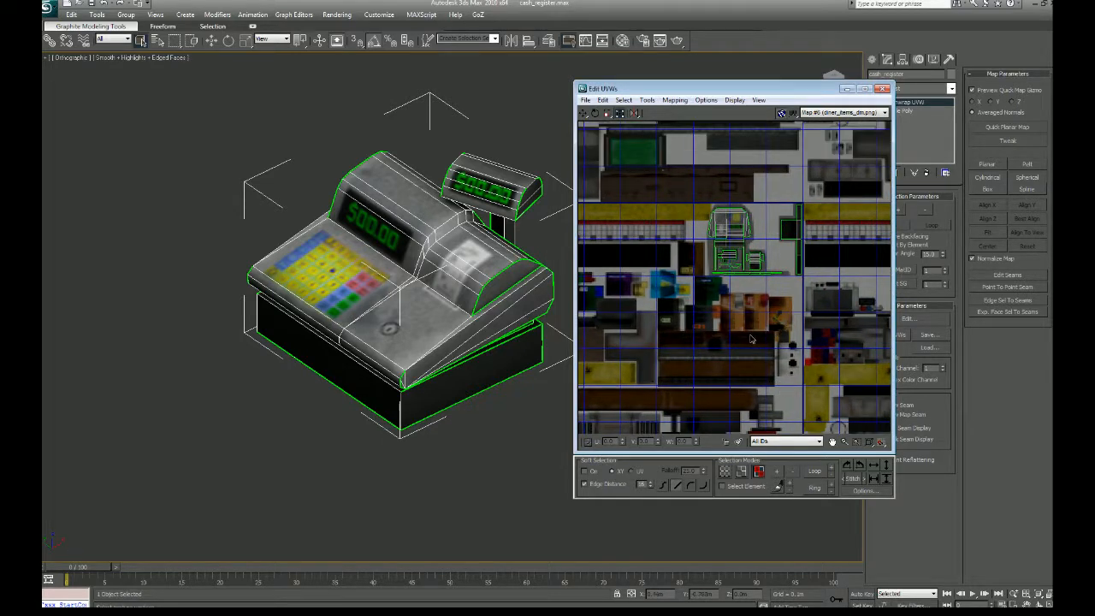
middle_drag(747, 340, 789, 318)
click(829, 114)
click(834, 124)
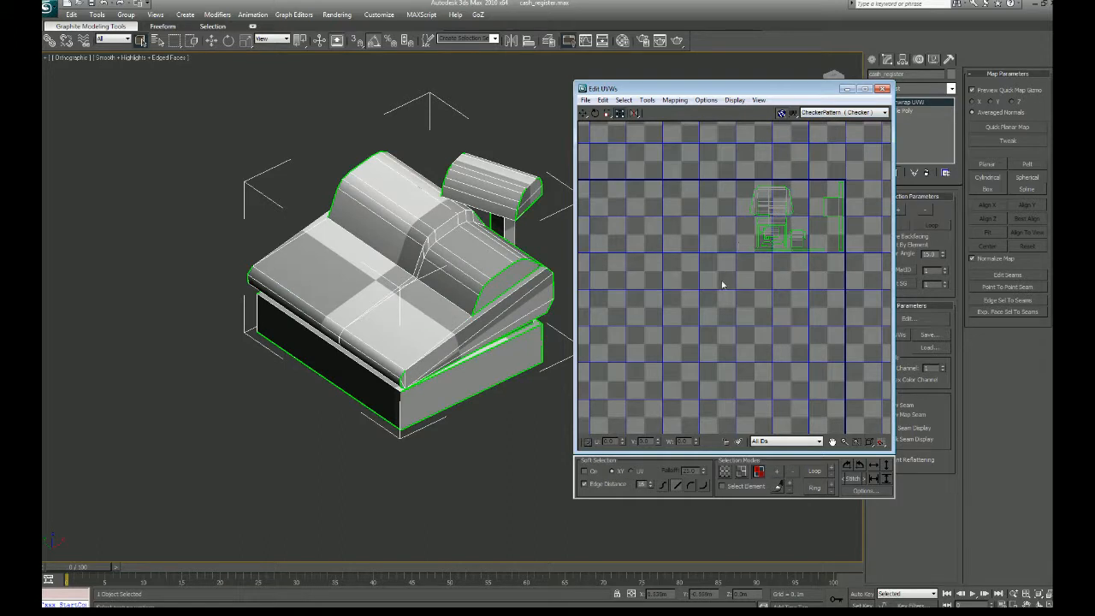
Step: Select all of the register's UV faces and scale them up to roughly the size of the UV square
scroll(770, 416, down, 2)
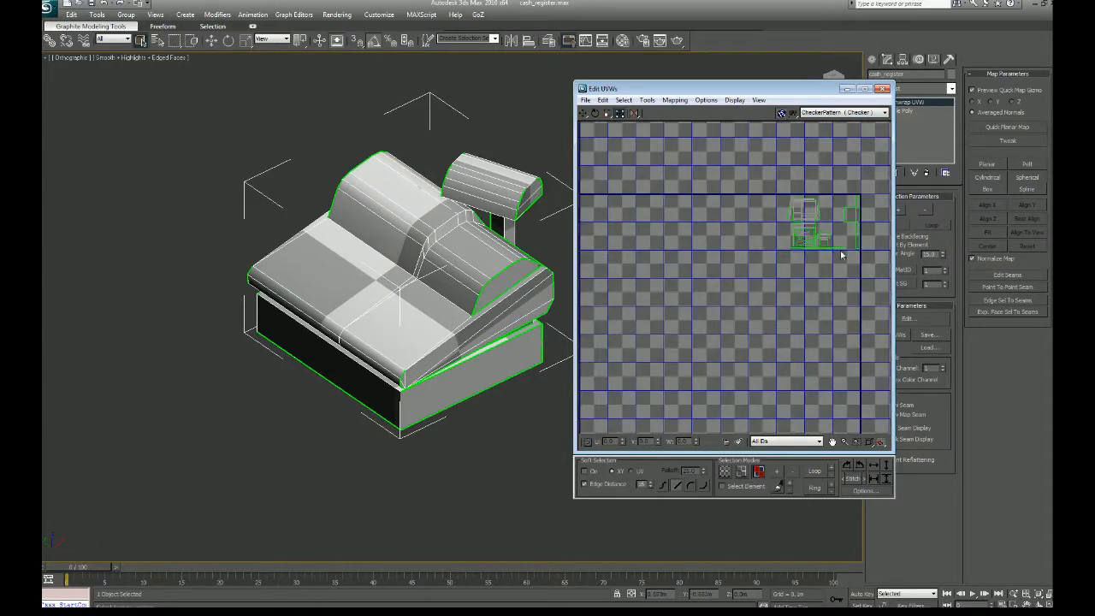
drag(763, 276, 761, 279)
middle_drag(740, 390, 734, 326)
drag(781, 183, 738, 317)
scroll(622, 316, down, 3)
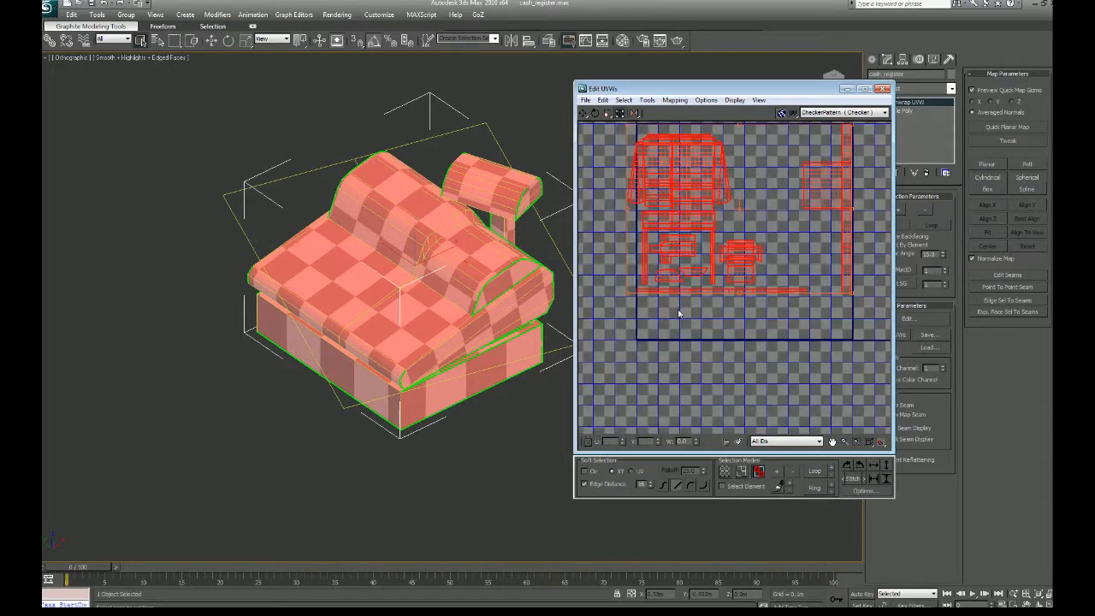
drag(622, 316, 580, 355)
middle_drag(686, 370, 690, 371)
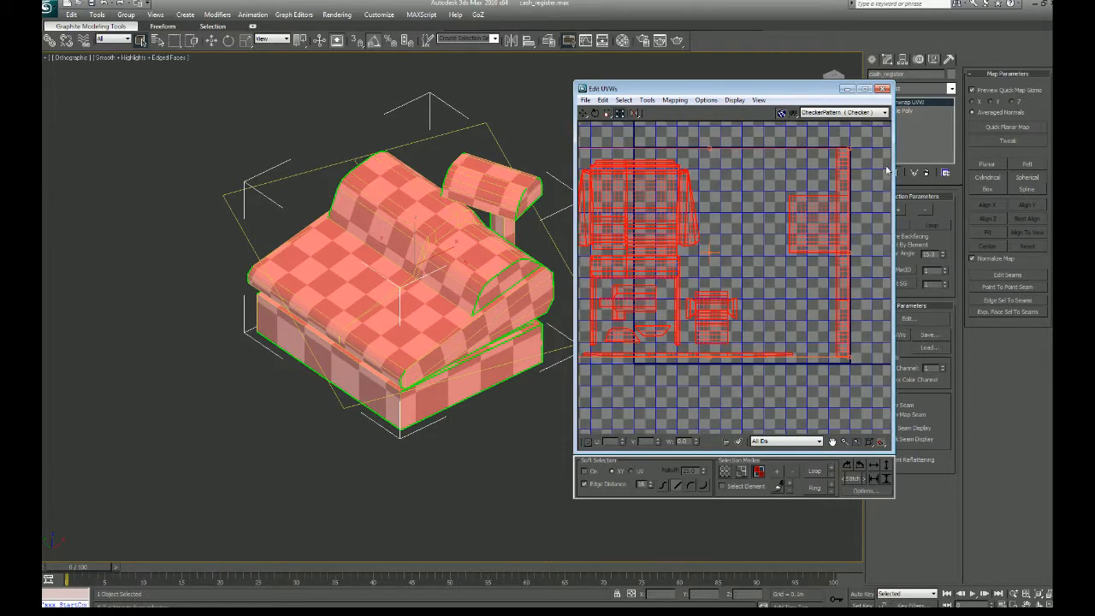
Step: Deselect the base's UV pieces and shift the remaining register shells sideways until they lie inside the UV square
alt+drag(874, 172, 800, 265)
middle_drag(792, 230, 820, 205)
alt+drag(885, 265, 847, 318)
drag(673, 240, 741, 241)
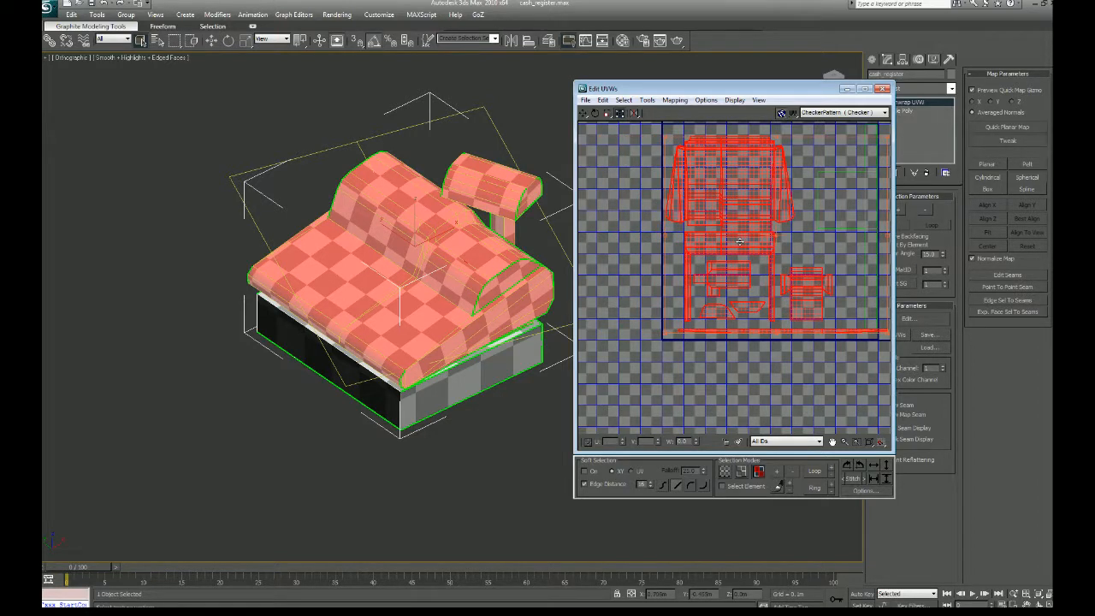
Step: Keep only the long horizontal UV strip selected and move it within the side border of the UV square
middle_drag(768, 292, 689, 275)
scroll(689, 275, up, 1)
middle_drag(792, 361, 818, 362)
scroll(744, 359, up, 1)
scroll(745, 359, down, 2)
middle_drag(855, 224, 822, 254)
alt+drag(595, 325, 584, 341)
middle_drag(687, 370, 686, 314)
scroll(686, 314, up, 1)
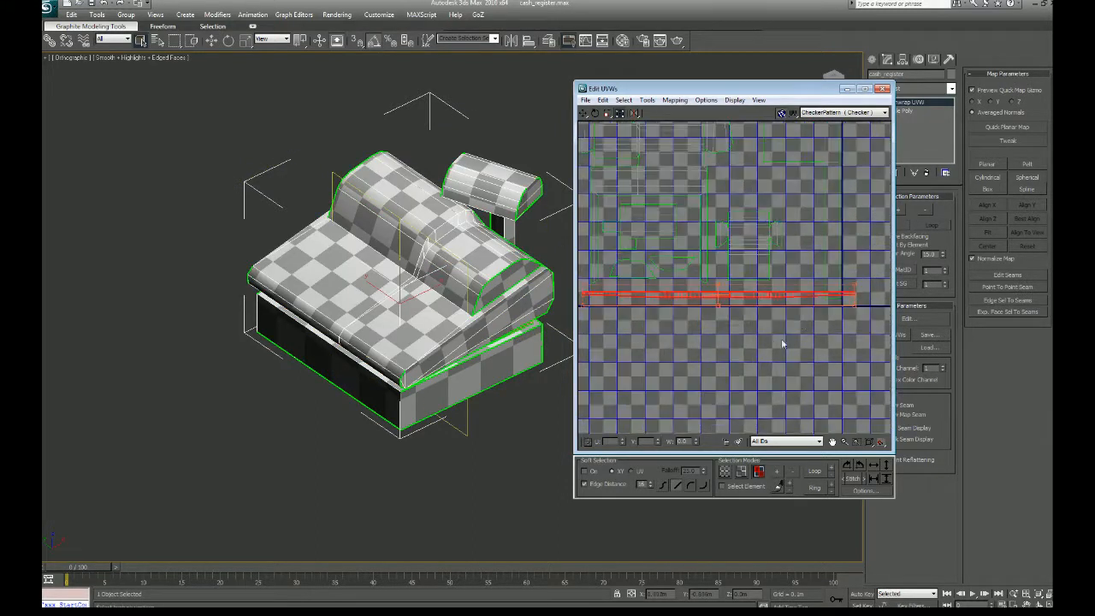
middle_drag(808, 308, 741, 342)
scroll(741, 341, up, 2)
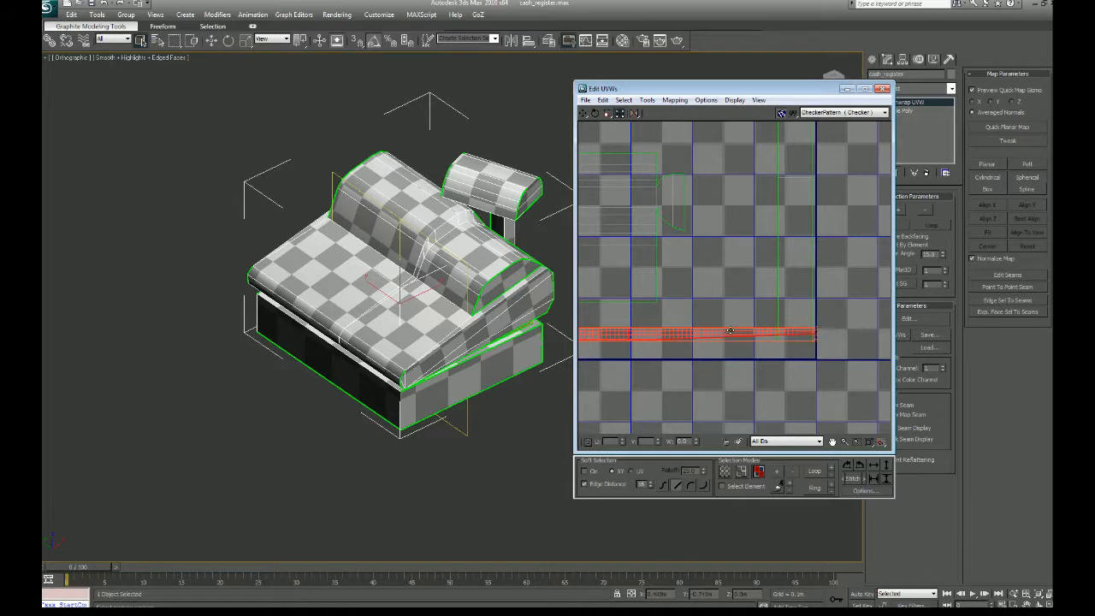
Step: Scale the horizontal strip thinner, fit it just above the lower border of the UV square, and clear the selection
scroll(889, 301, down, 3)
middle_drag(894, 301, 914, 301)
scroll(816, 313, down, 1)
middle_drag(815, 312, 759, 313)
drag(727, 310, 727, 463)
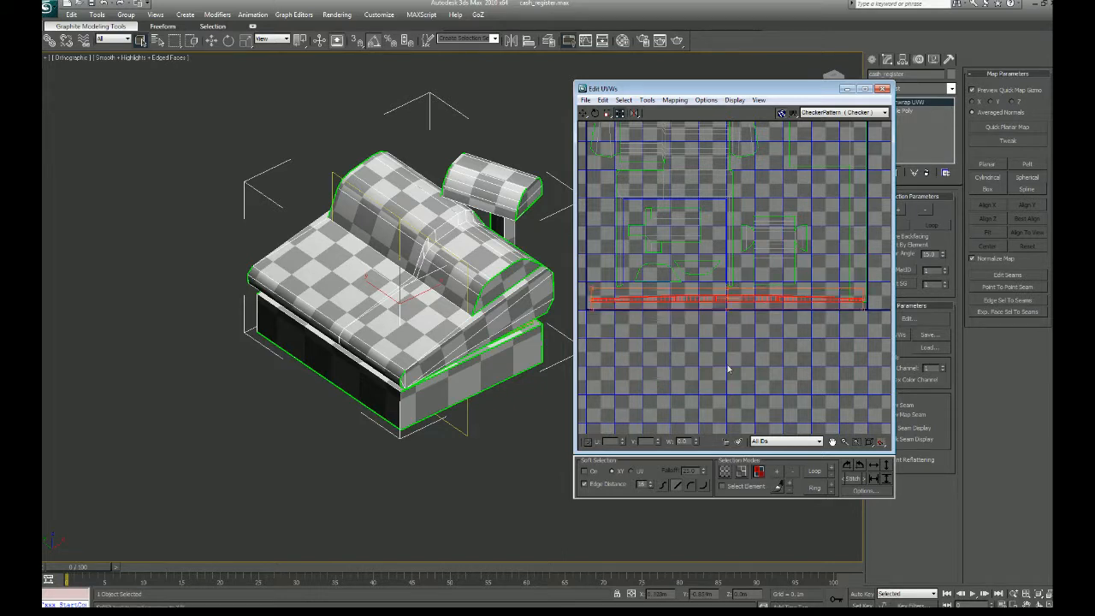
scroll(709, 334, up, 3)
middle_drag(689, 332, 845, 317)
scroll(847, 303, up, 3)
drag(753, 283, 758, 305)
click(781, 365)
scroll(782, 350, down, 4)
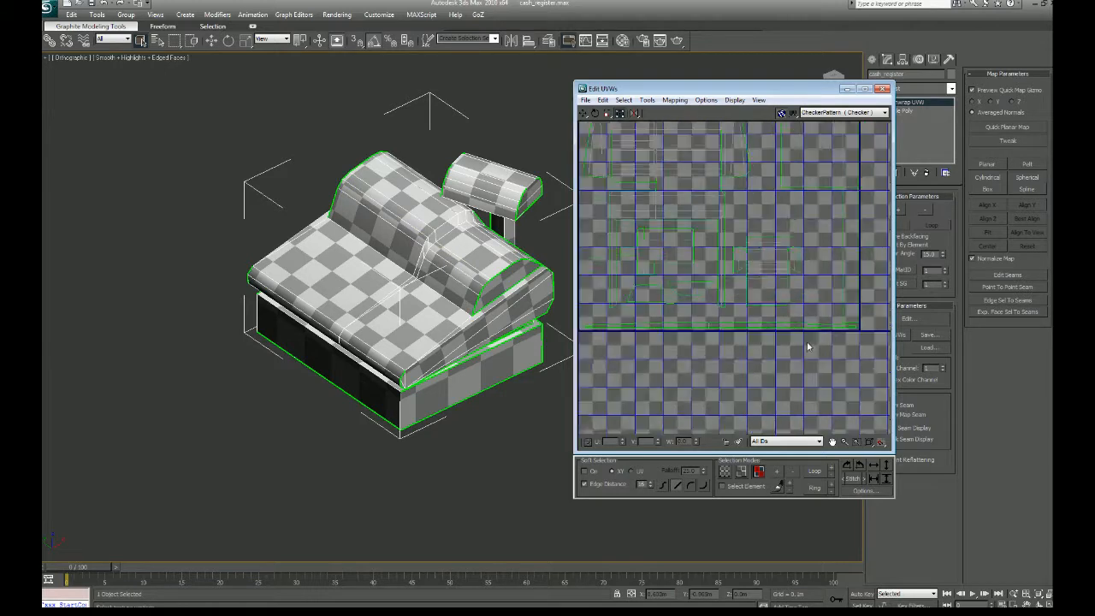
Step: Check the rearranged UV layout and move the UV editor window aside to uncover the modifier stack
scroll(721, 296, up, 1)
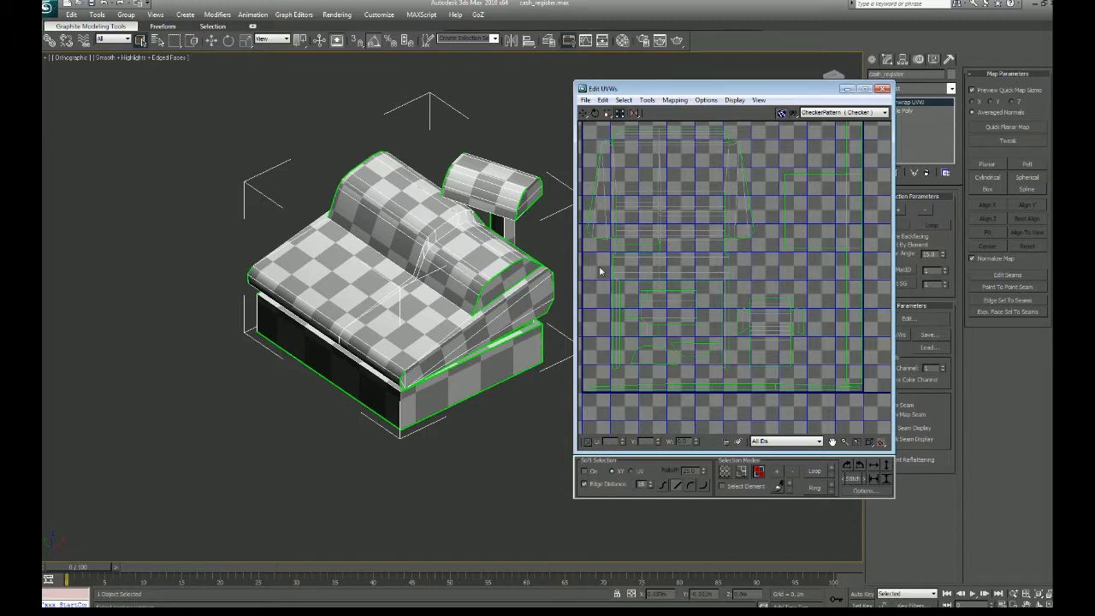
scroll(769, 342, down, 2)
middle_drag(771, 342, 760, 287)
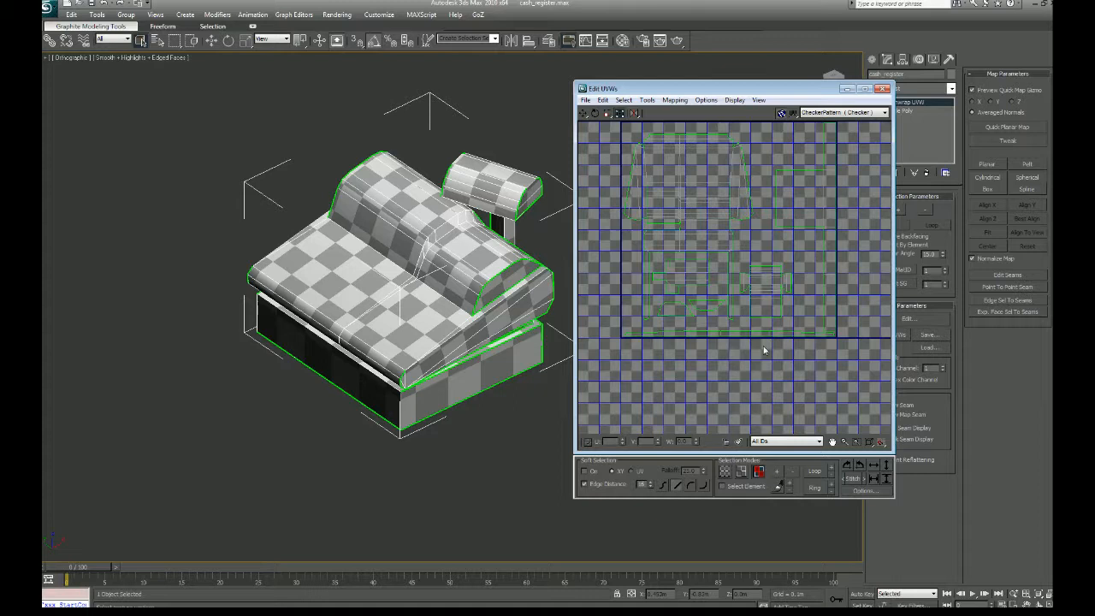
middle_drag(799, 333, 808, 355)
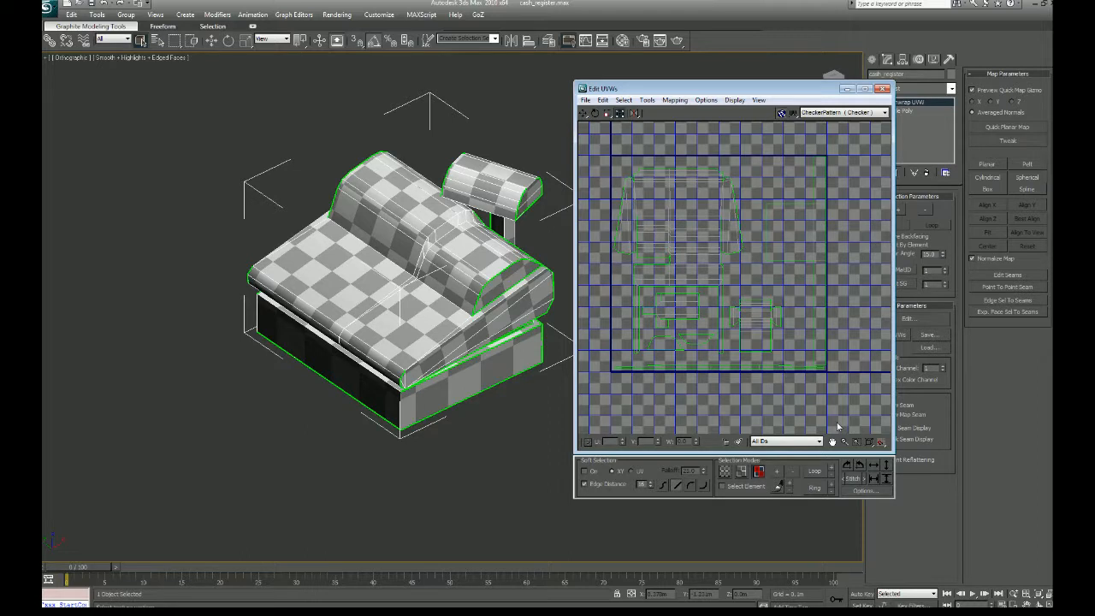
drag(797, 89, 703, 89)
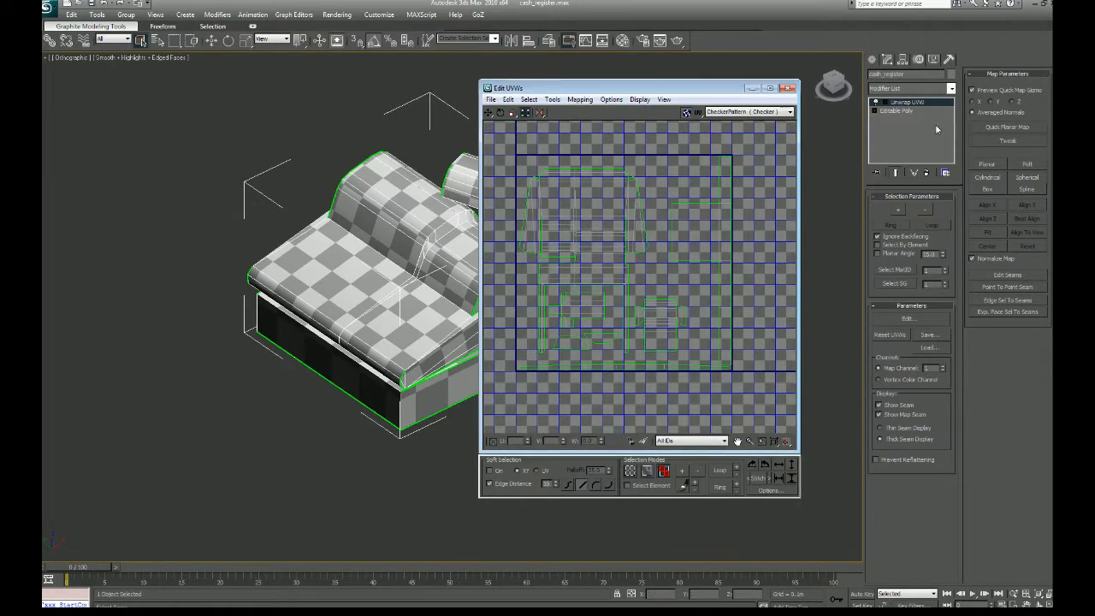
Step: Collapse the register's modifier stack into the editable poly and turn off the edged-faces display
right_click(911, 125)
click(951, 235)
alt+middle_drag(561, 300, 564, 343)
key(F4)
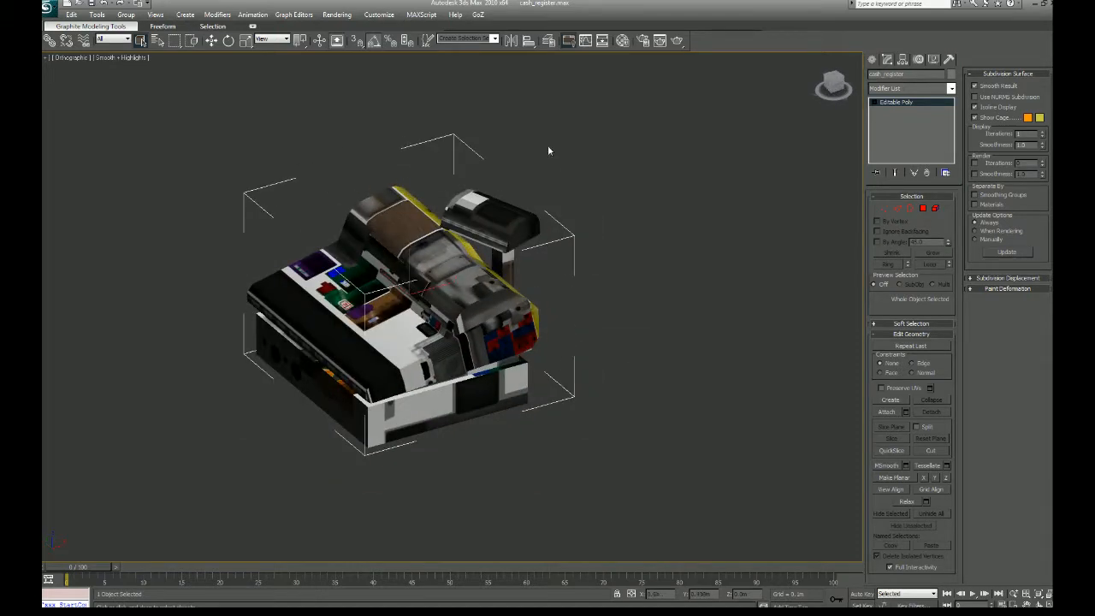
Step: Set up Render To Texture for the cash register with diner_elements as the projection target
click(337, 15)
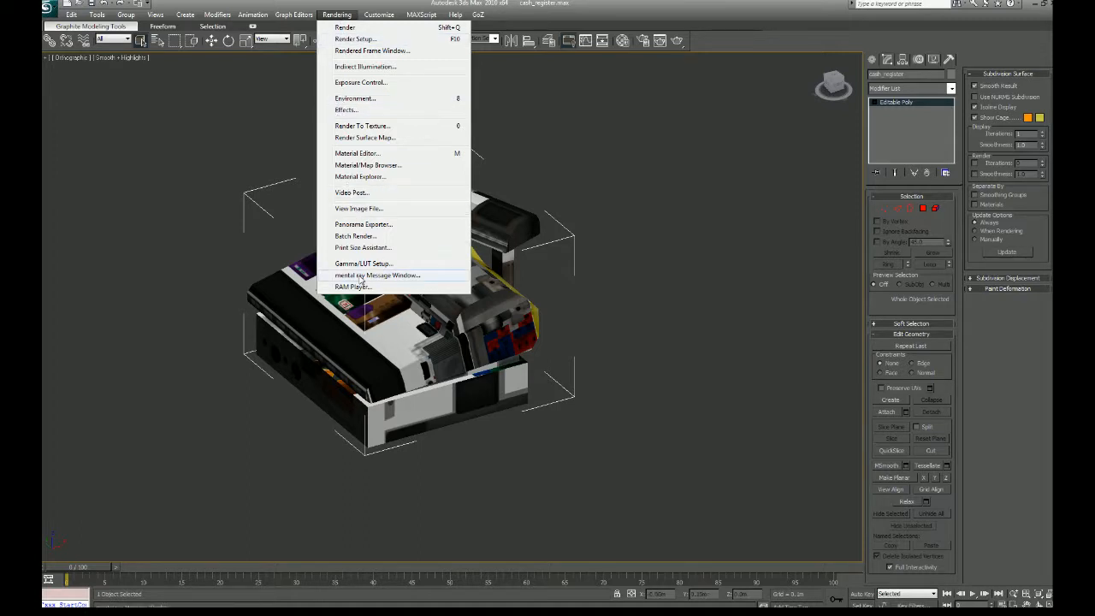
click(360, 127)
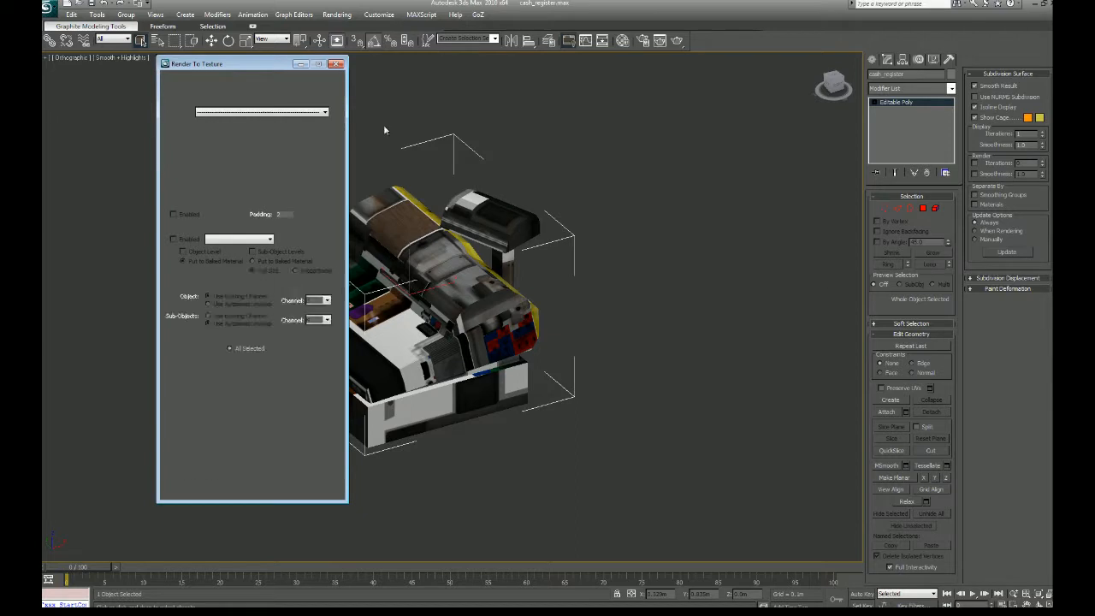
drag(264, 66, 189, 80)
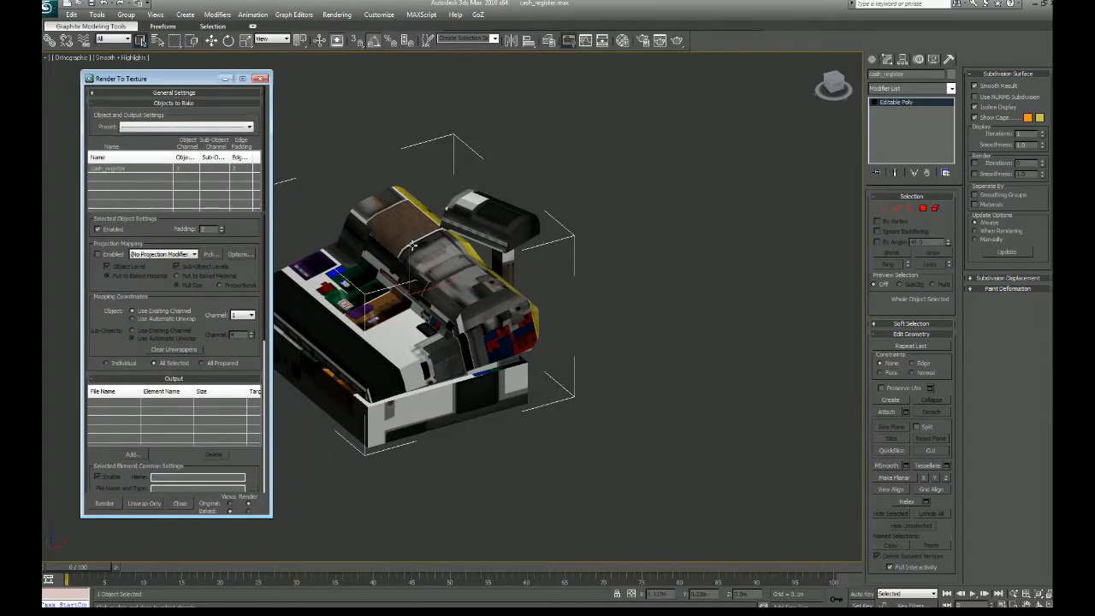
click(212, 255)
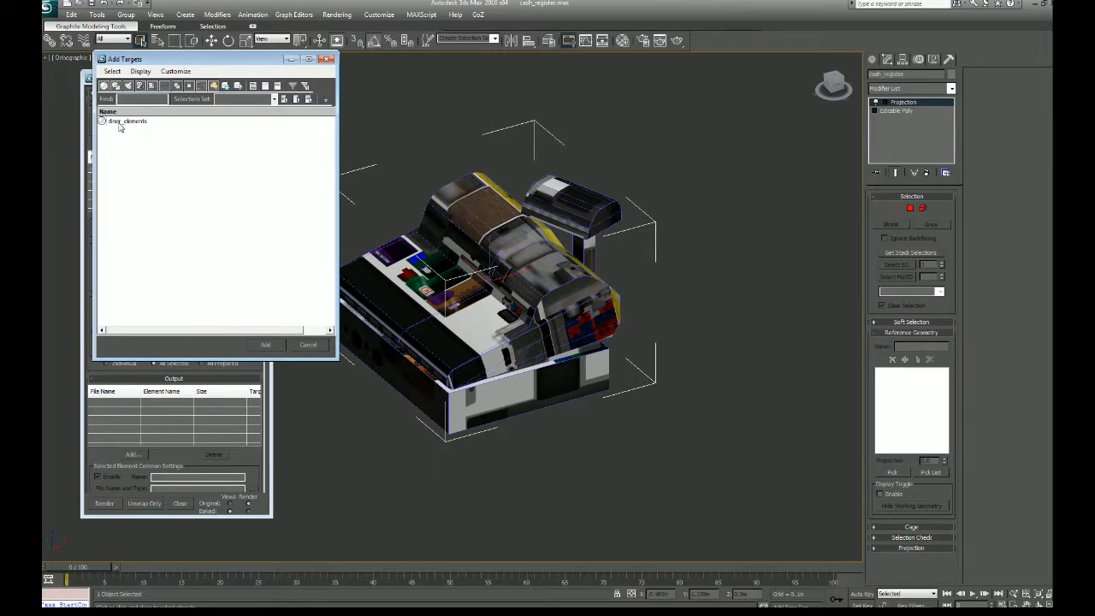
double_click(120, 121)
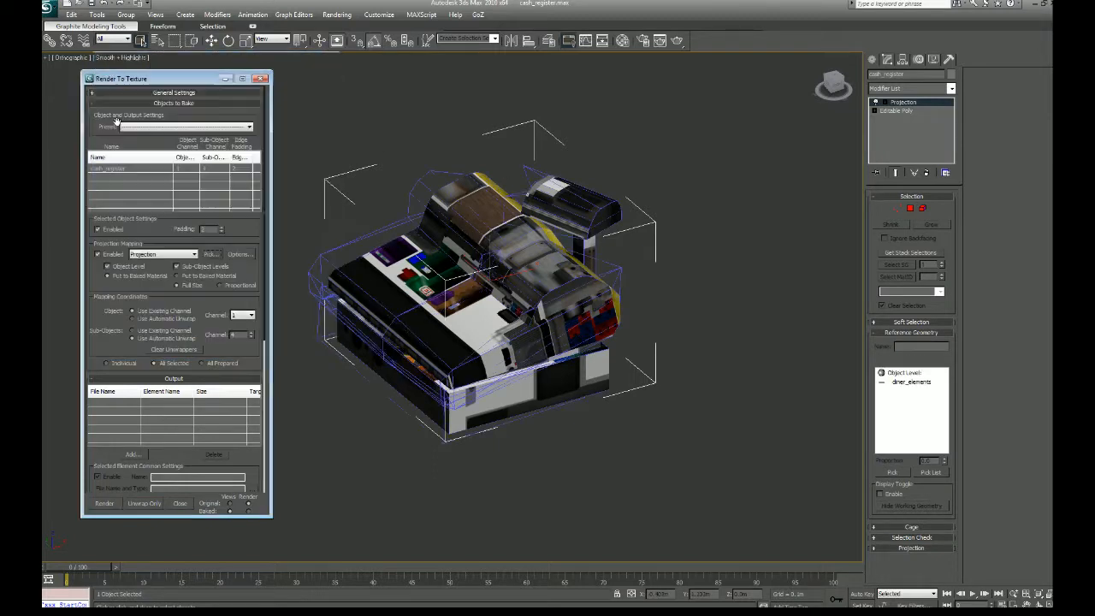
Step: Turn off Use Cage in the register's projection options
middle_drag(389, 258, 441, 241)
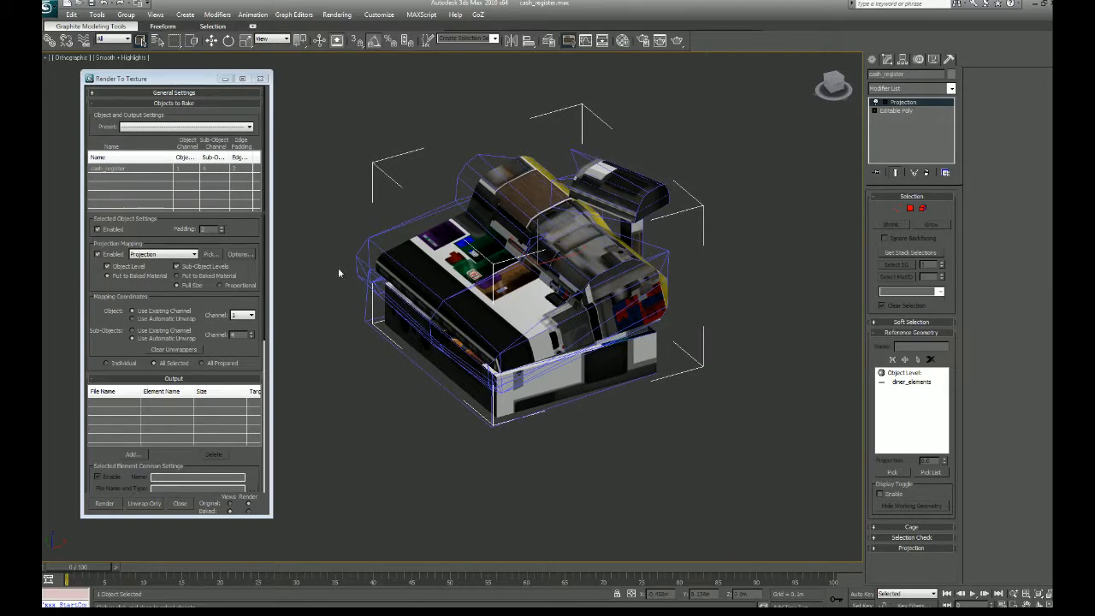
click(240, 254)
click(544, 281)
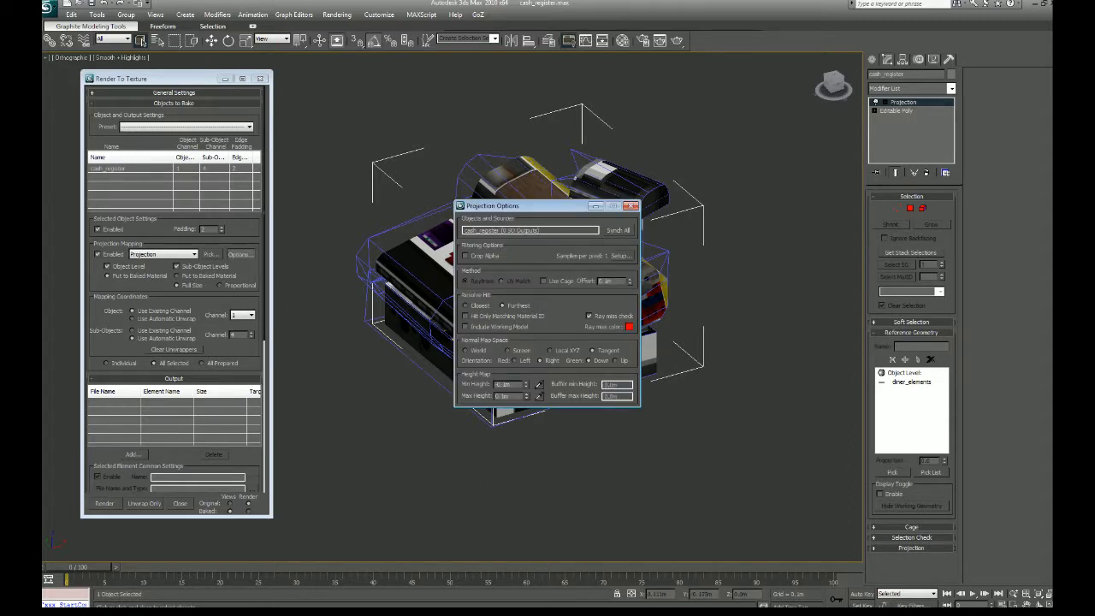
click(630, 206)
Step: Add a DiffuseMap element to the render-to-texture output
scroll(210, 305, down, 5)
click(134, 368)
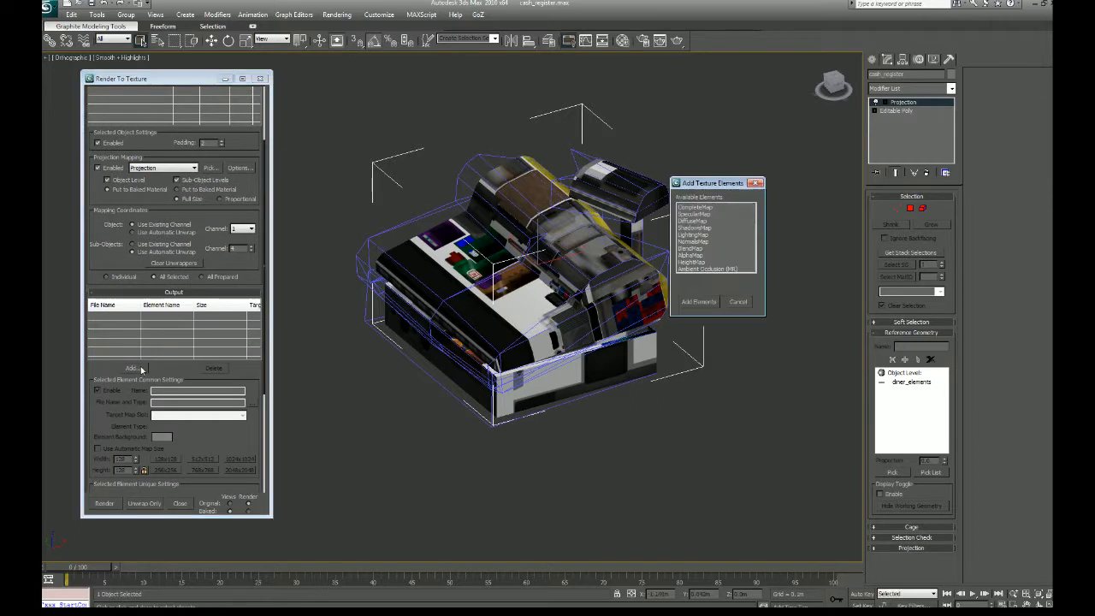
double_click(694, 220)
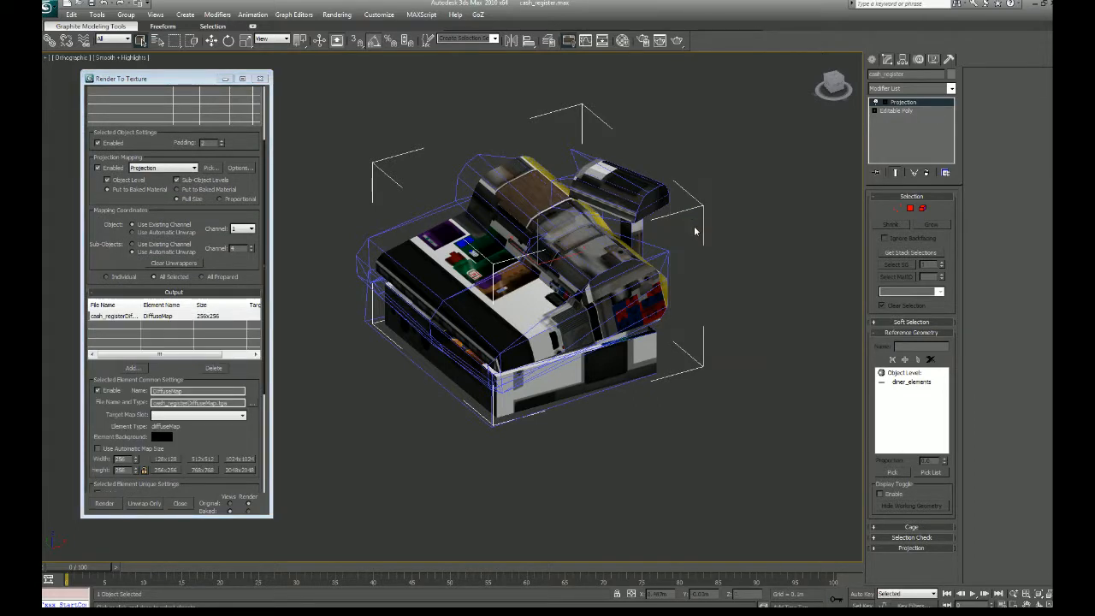
scroll(252, 255, down, 6)
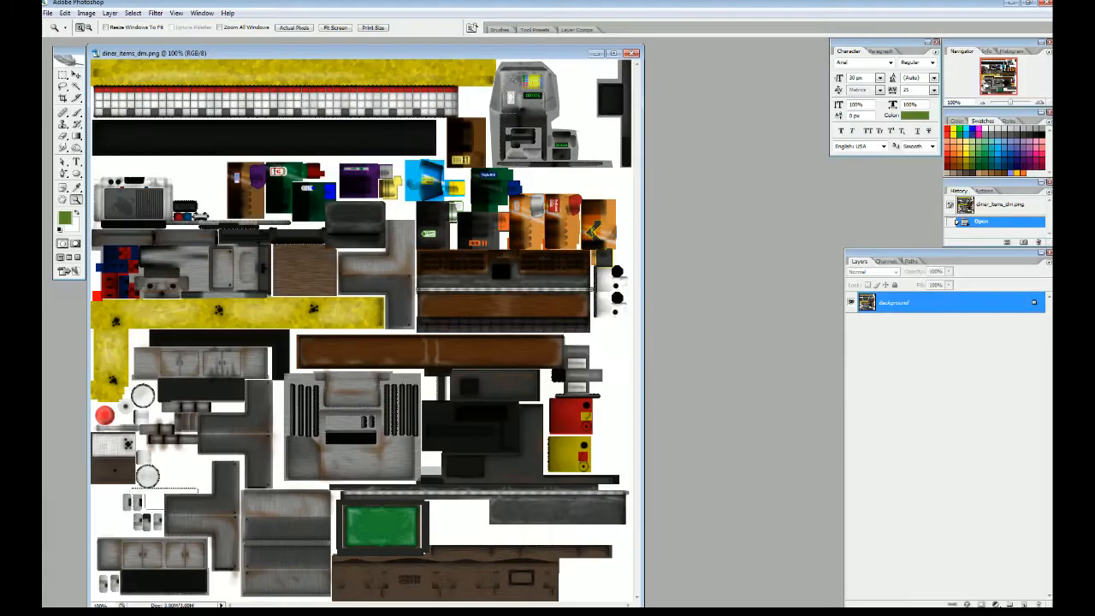
click(48, 13)
click(72, 35)
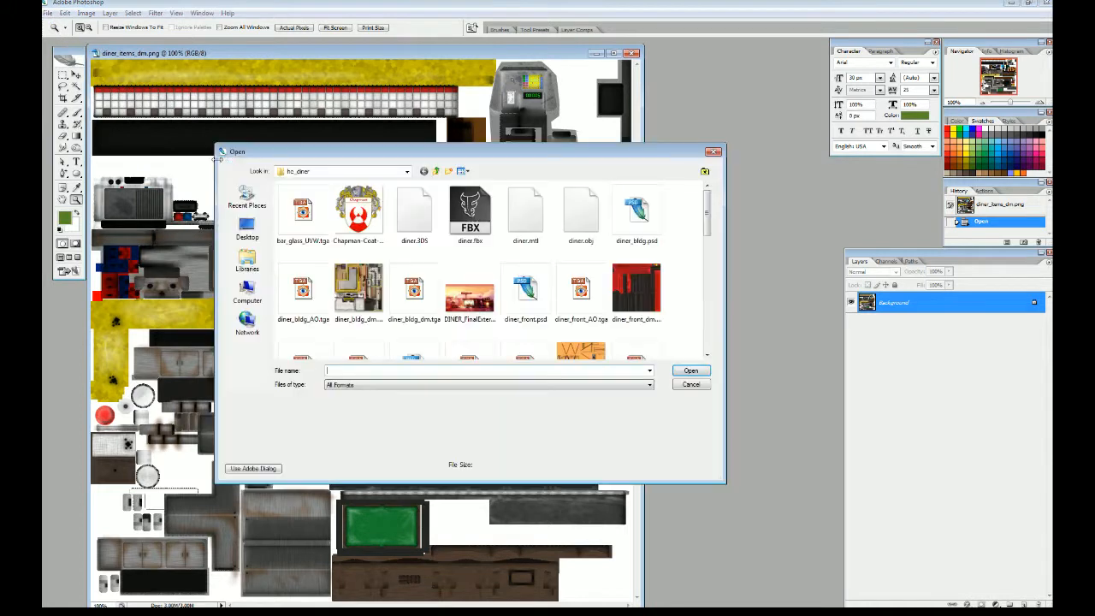
drag(490, 154, 660, 115)
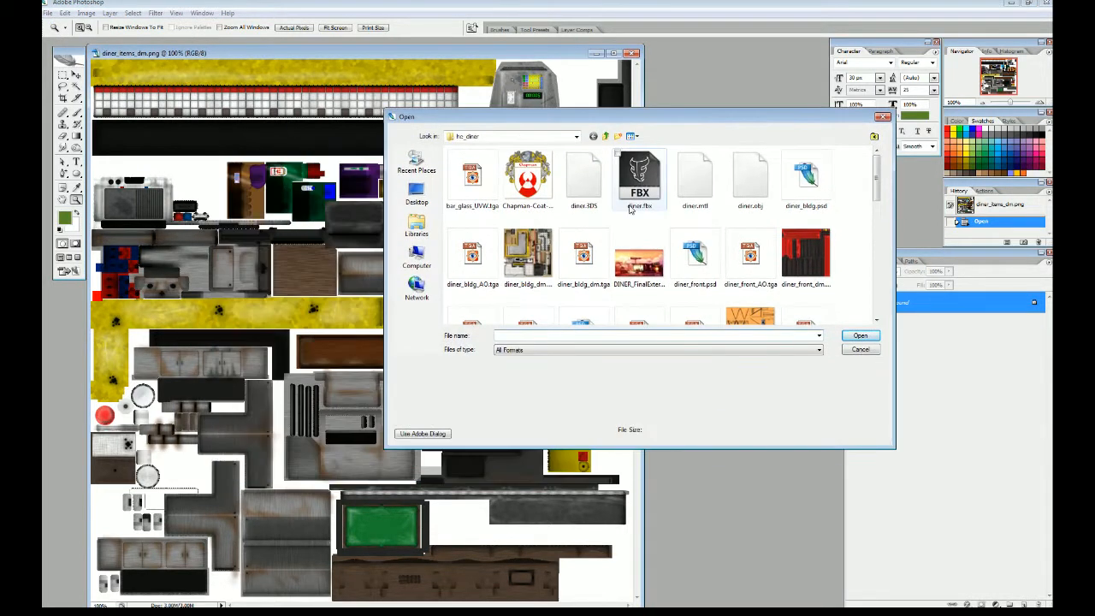
click(859, 345)
Step: Create a new 128 x 128 pixel RGB image in Photoshop and place its enlarged window beside diner_items_dm.png
click(48, 14)
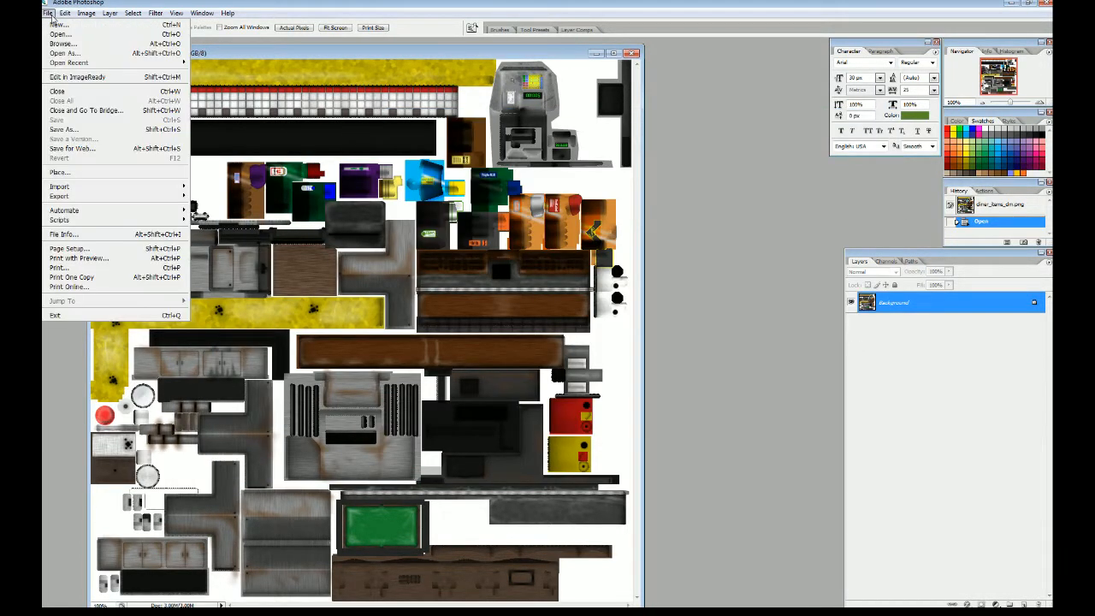
click(59, 24)
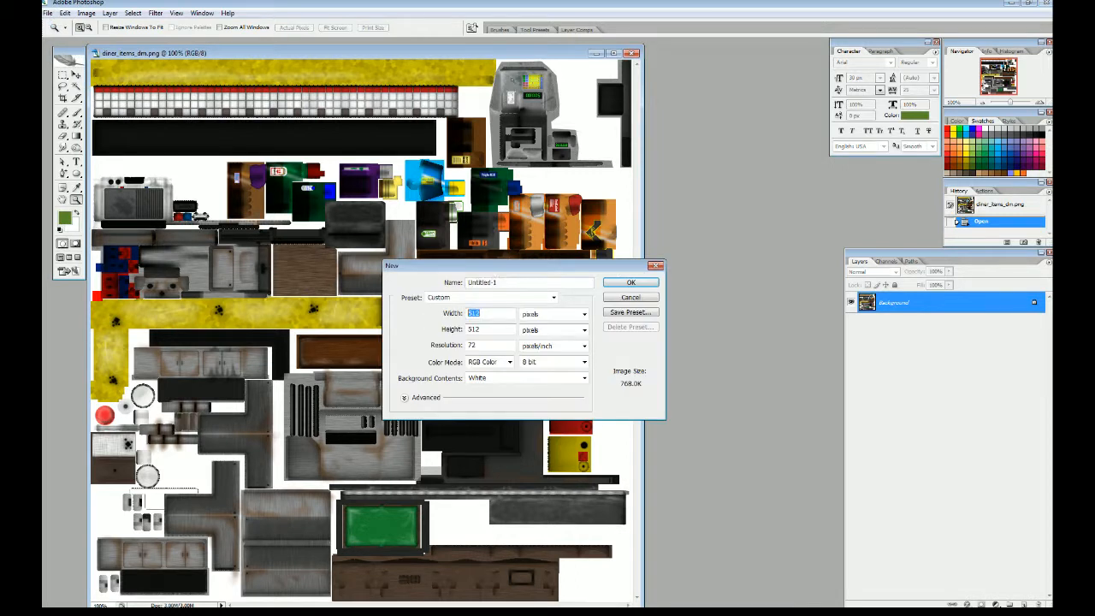
text(128)
key(Tab)
key(Tab)
text(12)
click(630, 282)
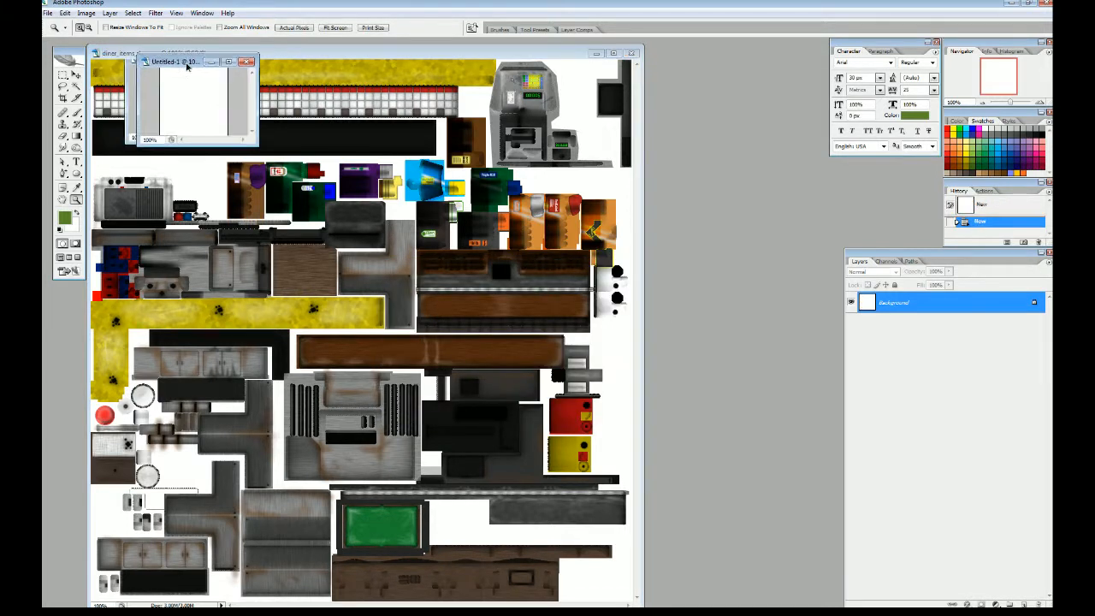
drag(192, 54, 726, 167)
drag(786, 248, 842, 362)
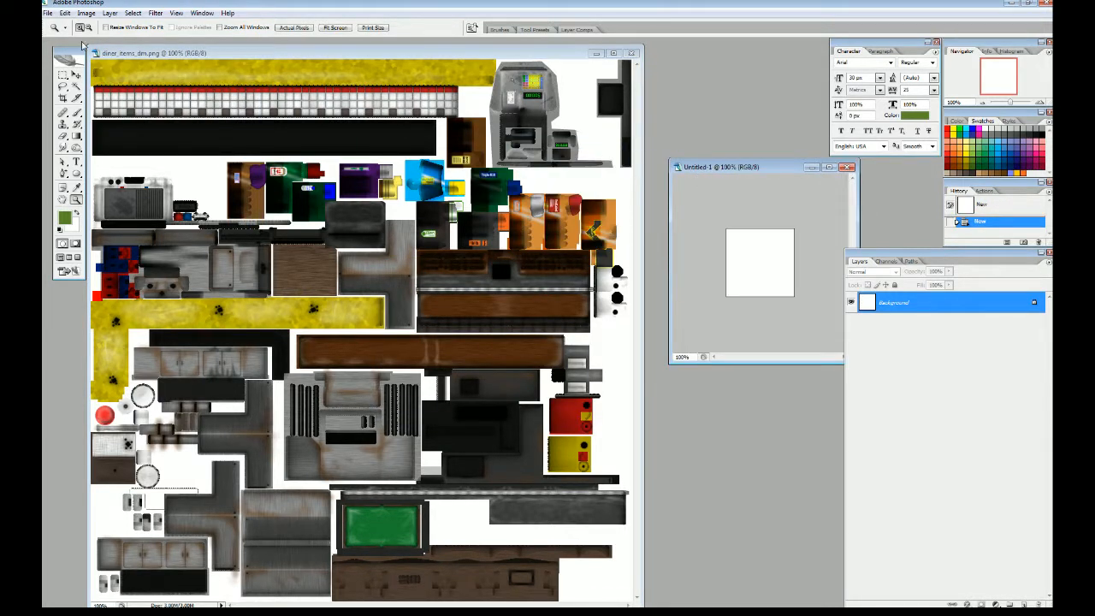
Step: Select the whole blank canvas and carry that selection over the register artwork in diner_items_dm.png to compare sizes
key(m)
drag(717, 211, 800, 305)
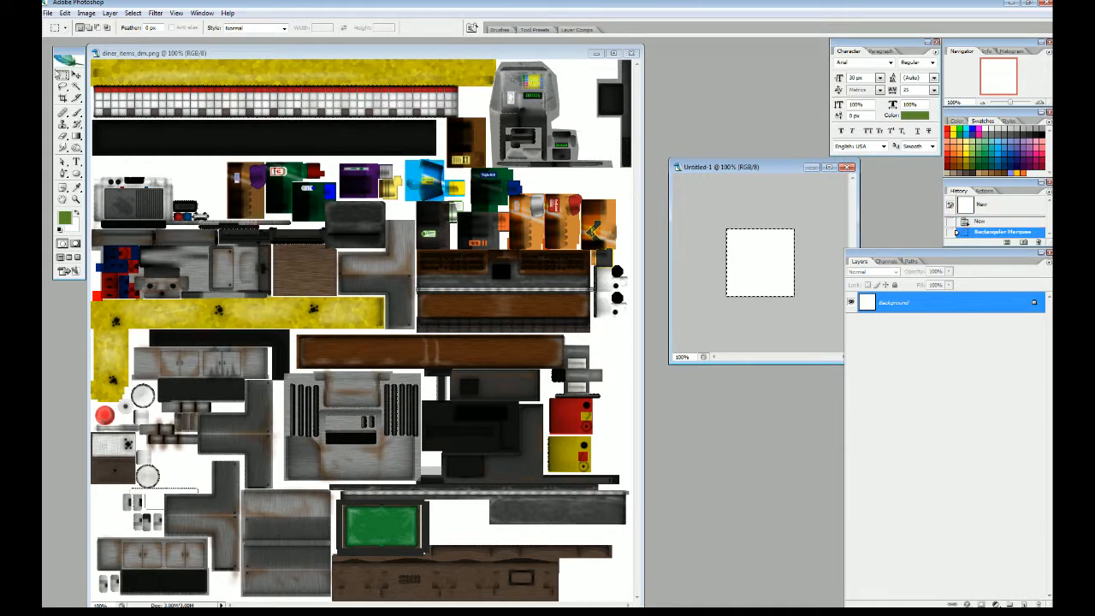
drag(505, 118, 505, 118)
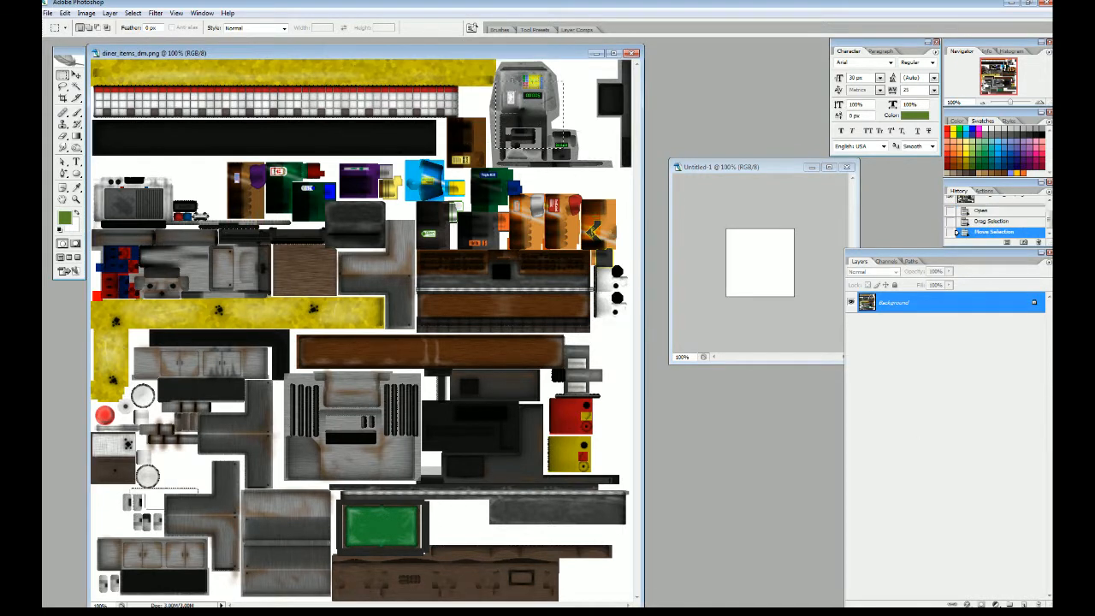
key(ctrl+w)
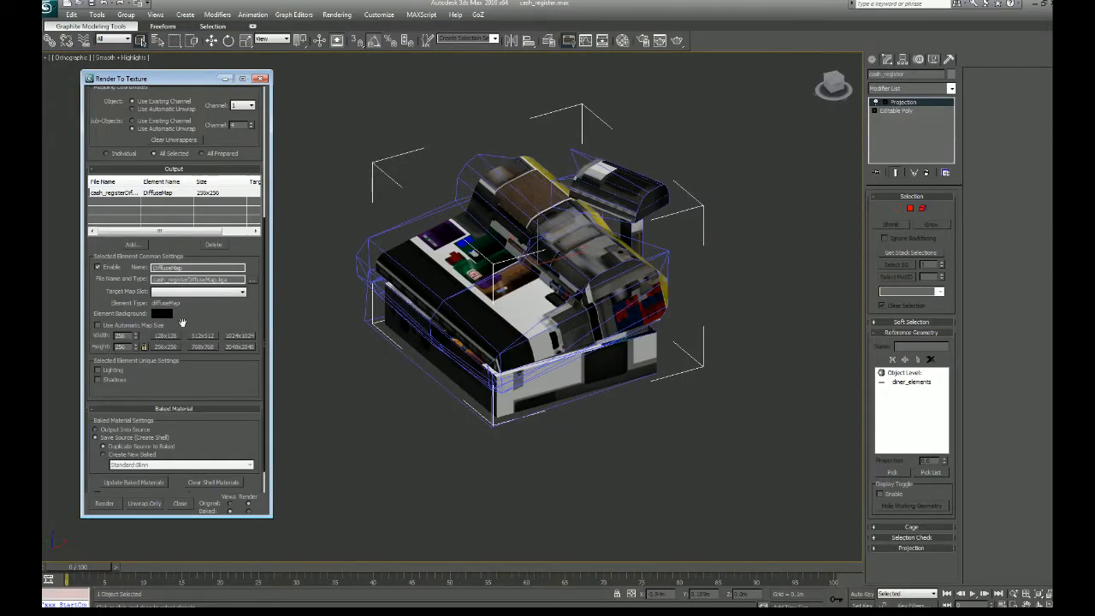
Step: Back in 3ds Max, direct the DiffuseMap output to the Props\counter folder and set its file type to PNG
drag(216, 316, 217, 300)
click(252, 264)
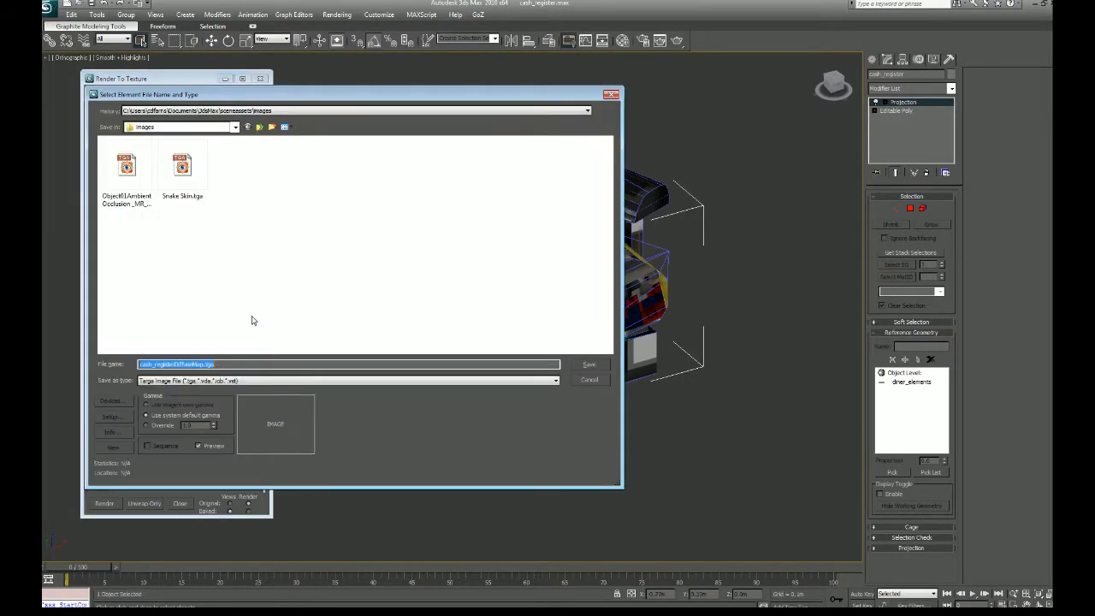
click(238, 110)
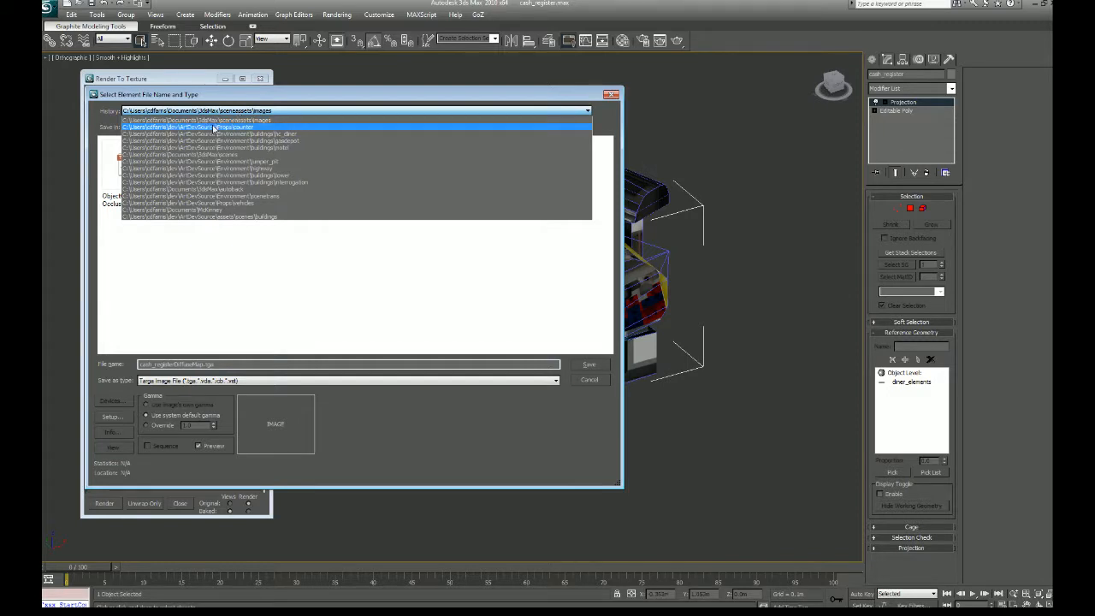
click(205, 127)
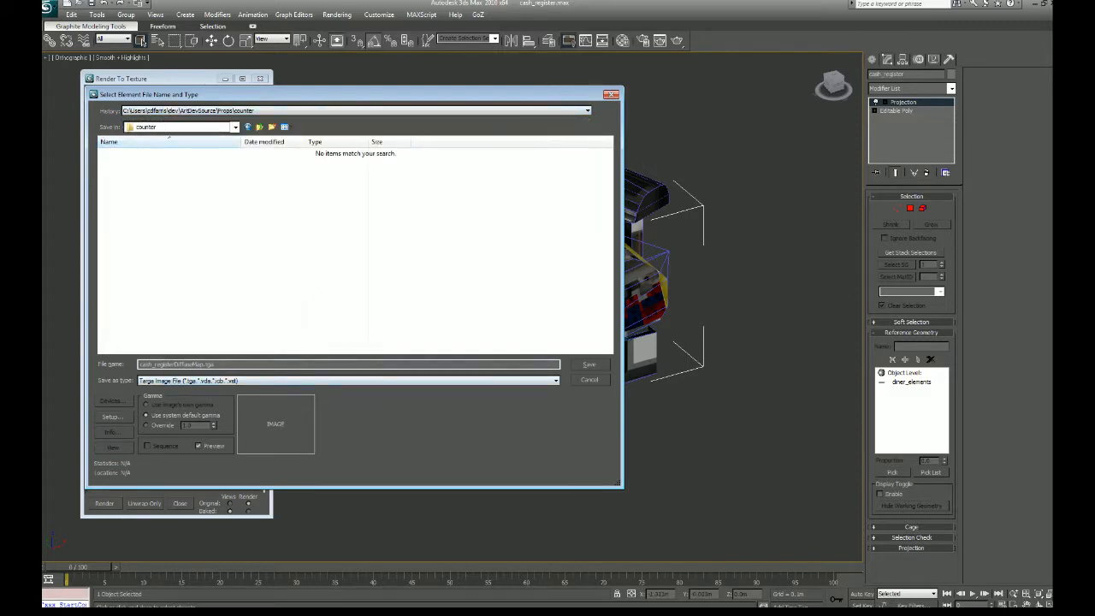
drag(203, 364, 183, 373)
click(195, 383)
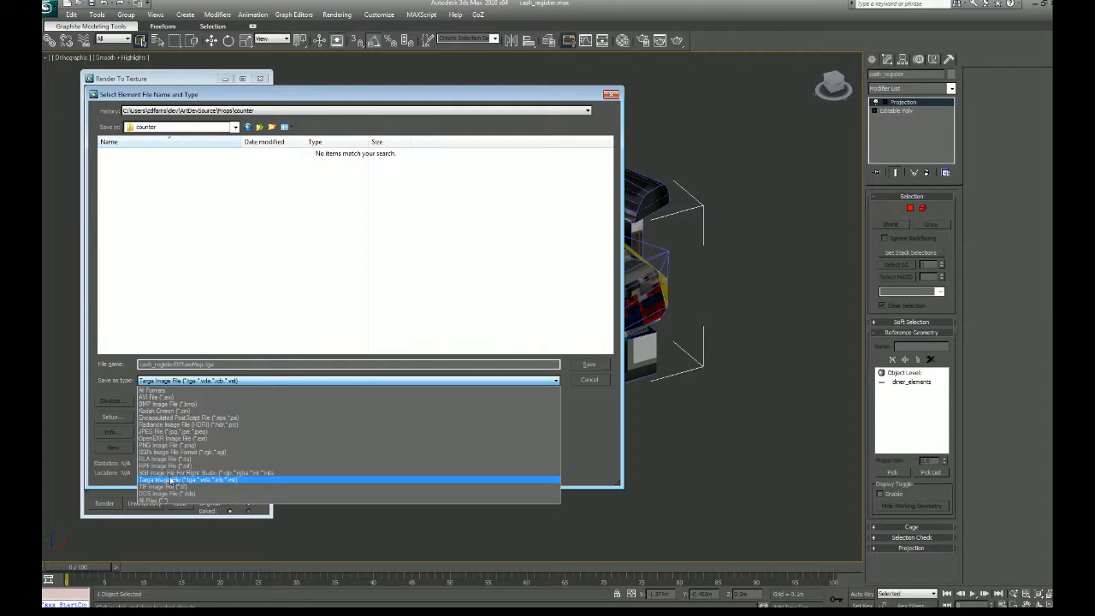
click(176, 446)
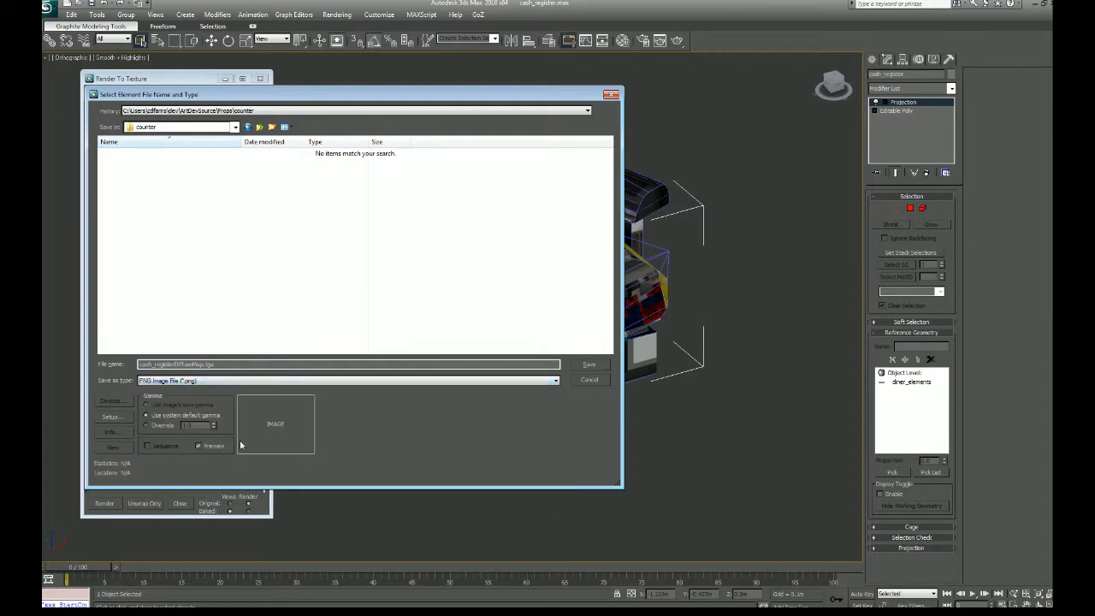
Step: Name the diffuse output file cash_register_dm and save it with RGB 24 bit PNG settings
drag(217, 364, 129, 366)
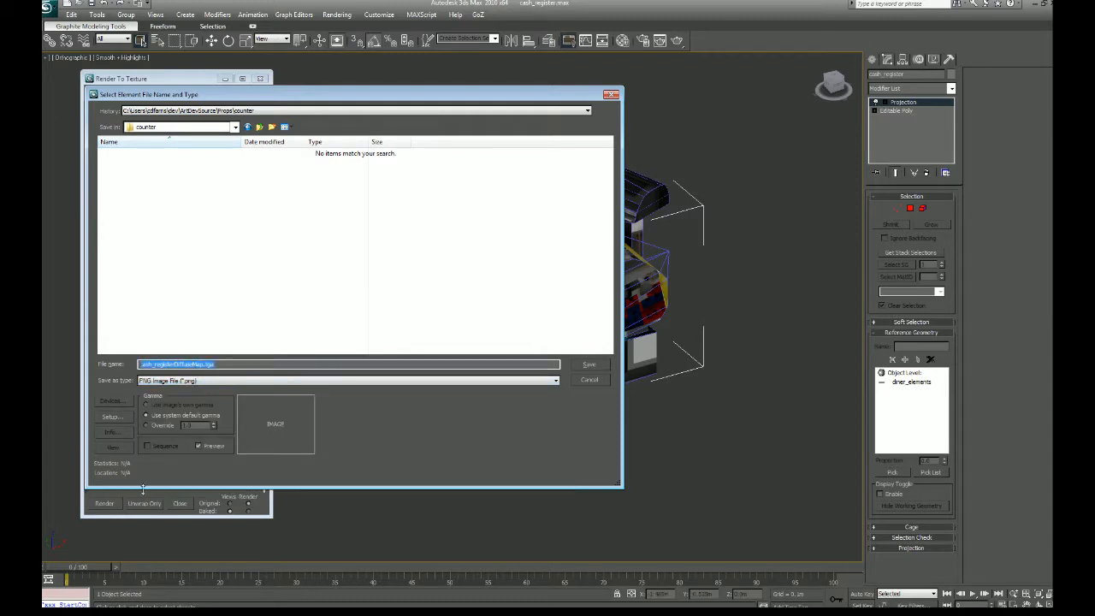
text(cash)
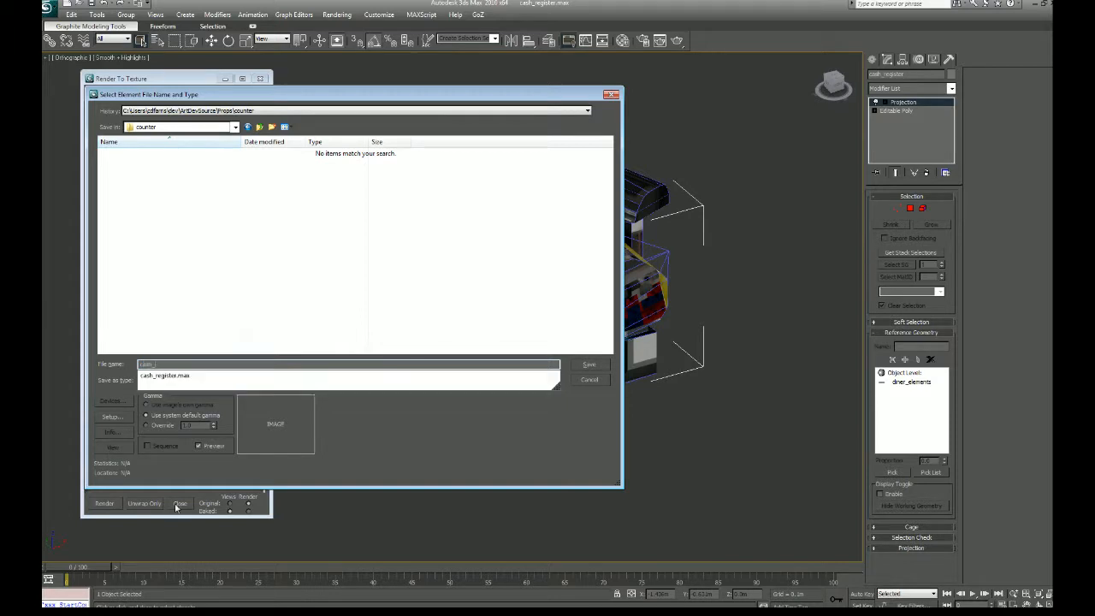
text(_register_dm)
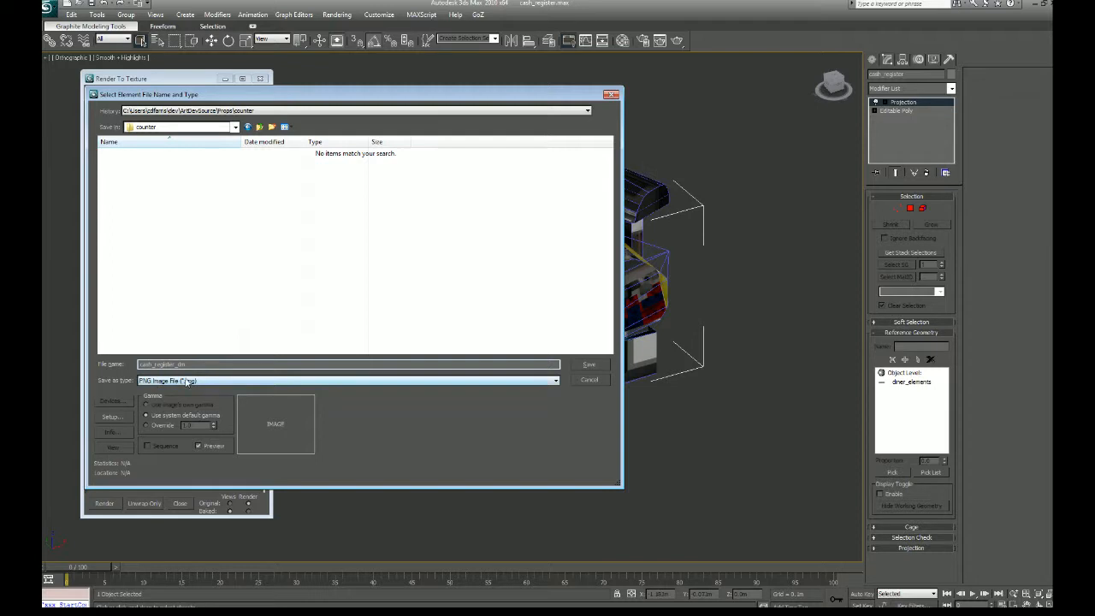
click(583, 365)
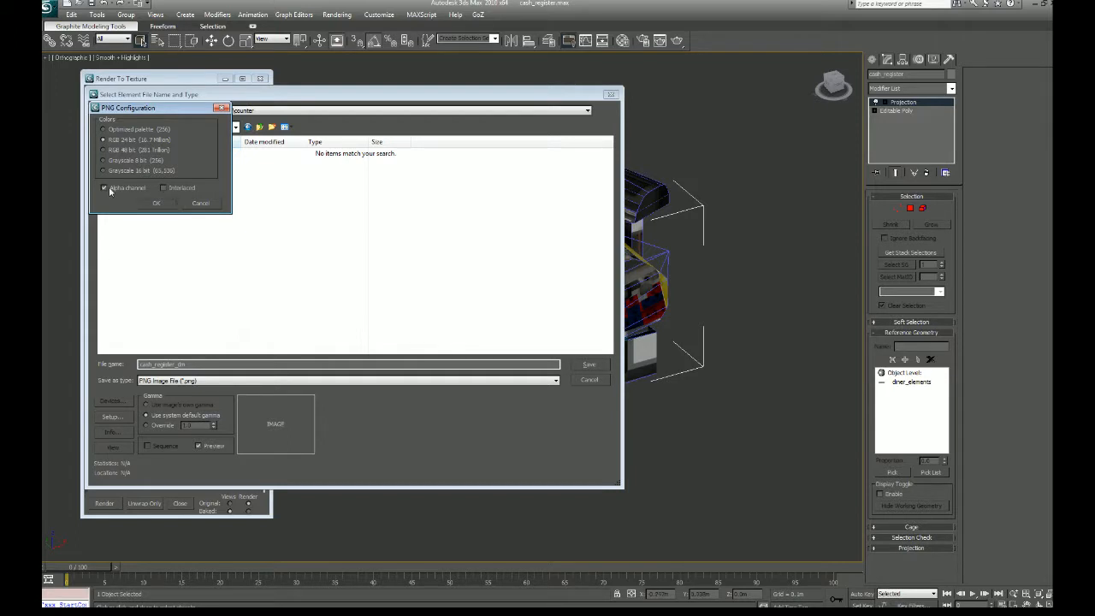
click(160, 206)
Step: Bake the register's diffuse map at 256 x 256 and close the rendered preview
click(99, 503)
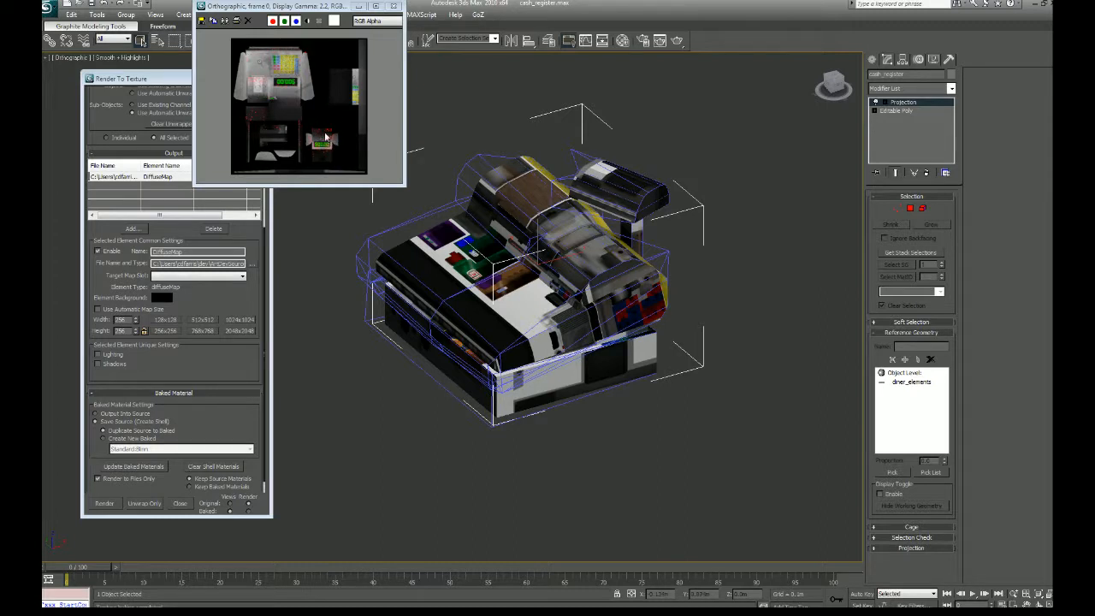
click(393, 6)
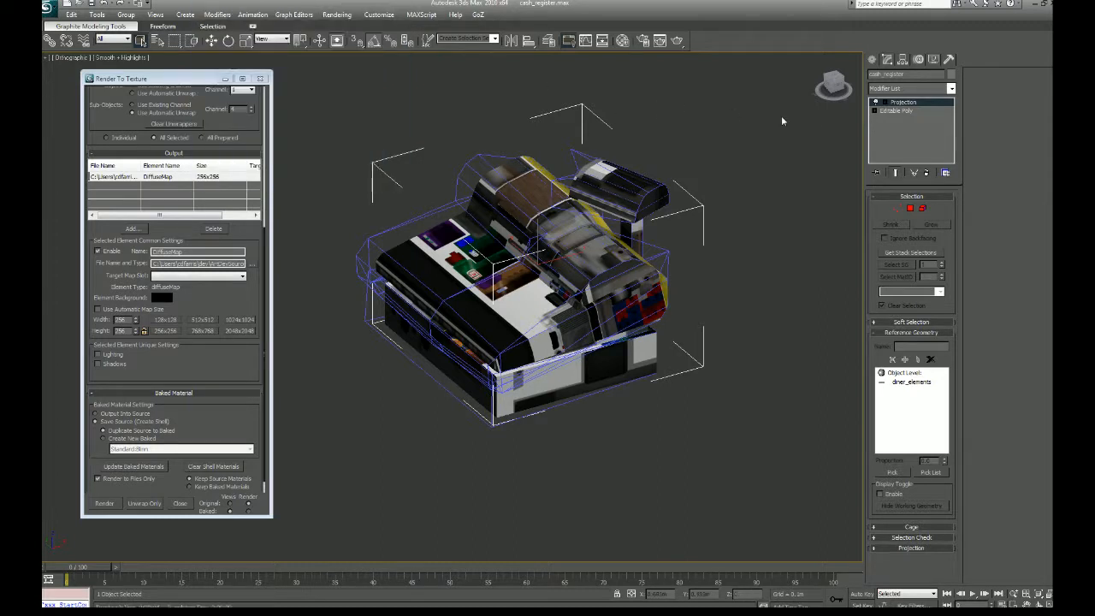
Step: Add a Push modifier between the register's Editable Poly base and its Projection modifier
click(896, 110)
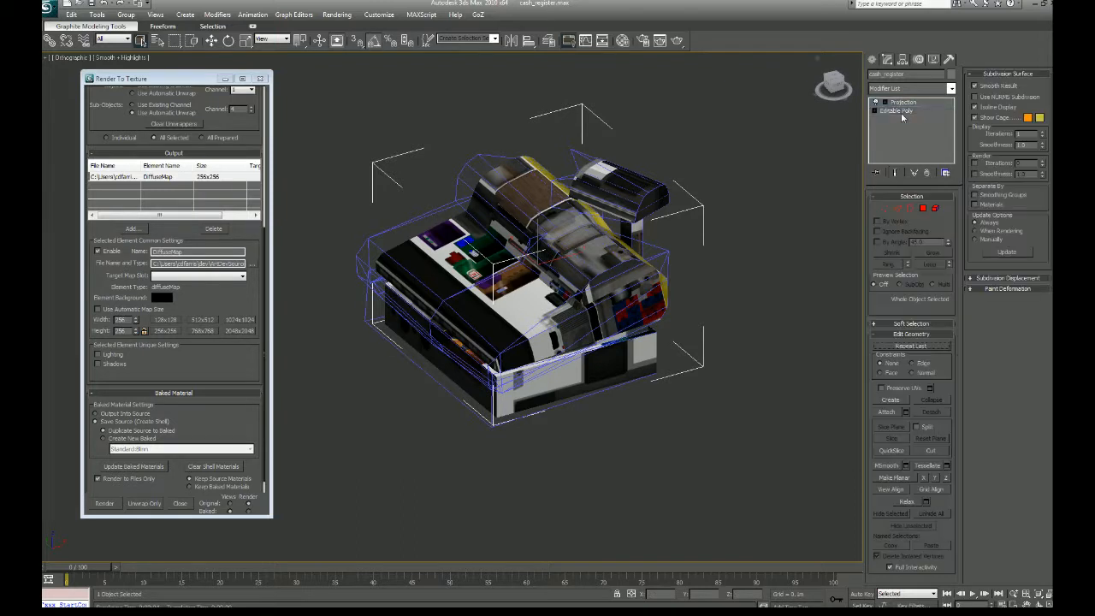
click(949, 89)
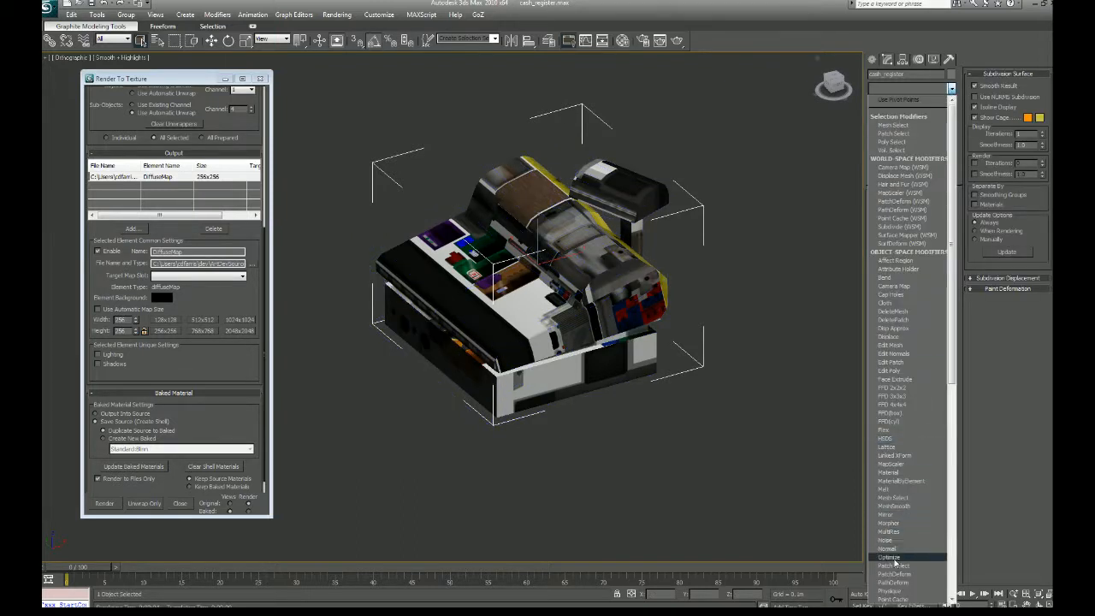
scroll(894, 562, down, 15)
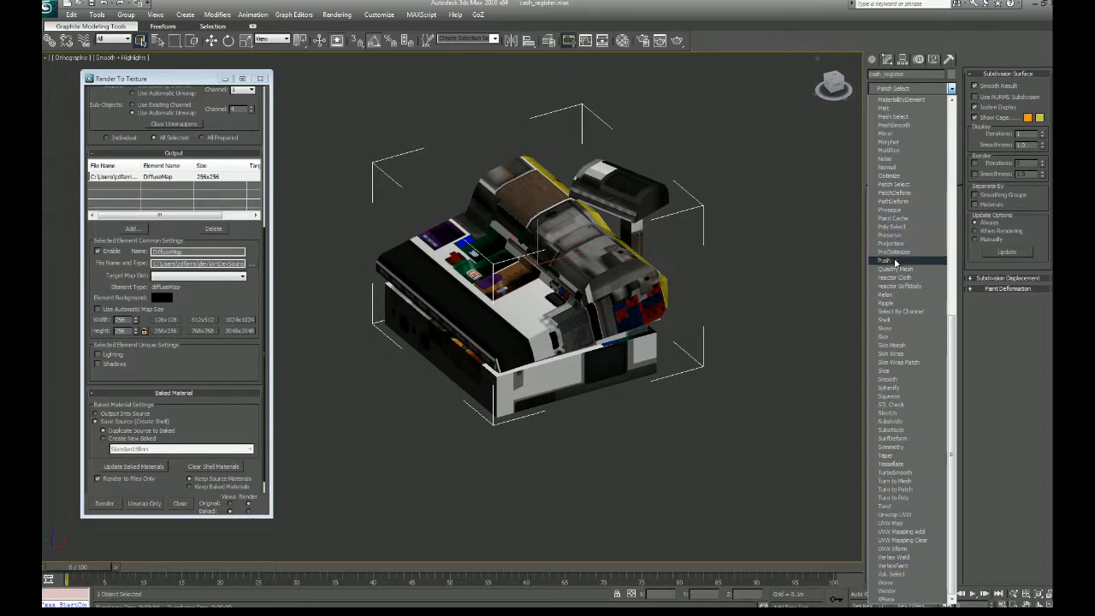
click(894, 261)
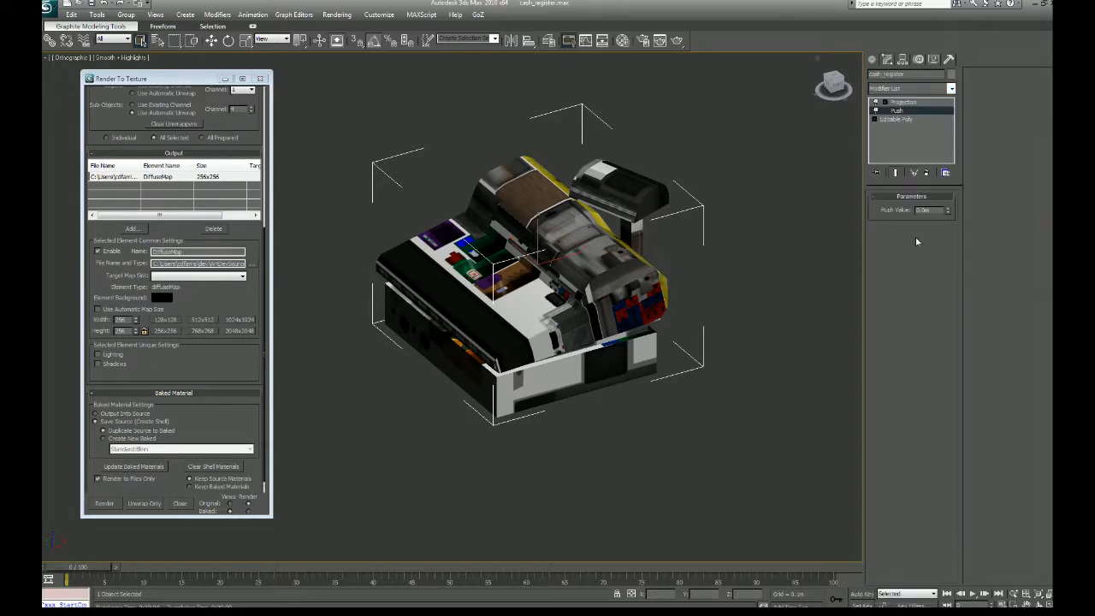
Step: Adjust the Push value so the register mesh sits just beneath the source surface, and re-bake its diffuse map over the existing file
drag(949, 210, 948, 209)
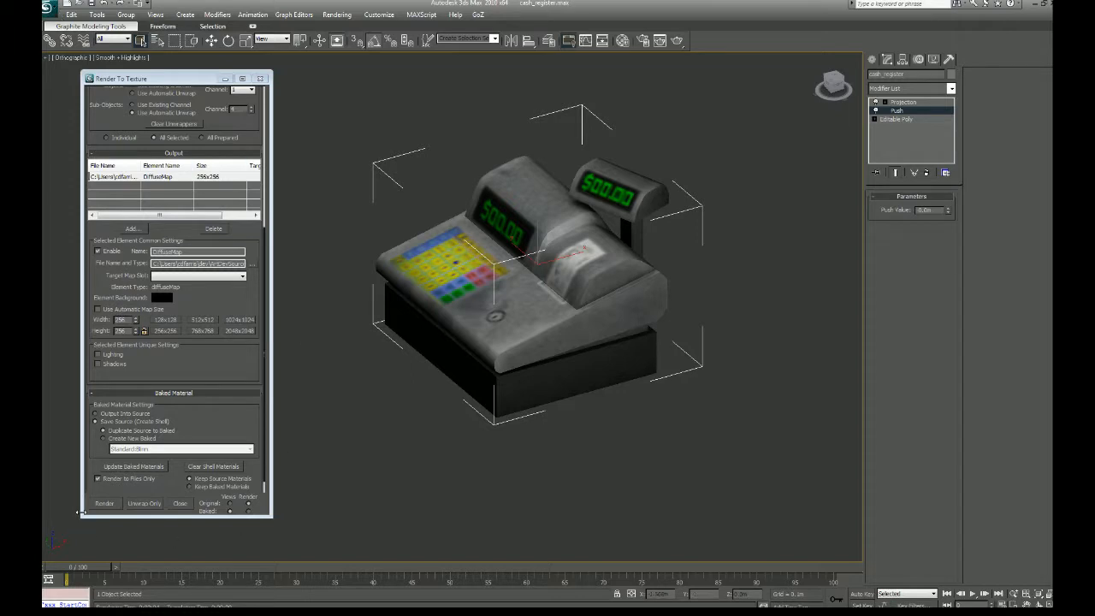
click(105, 503)
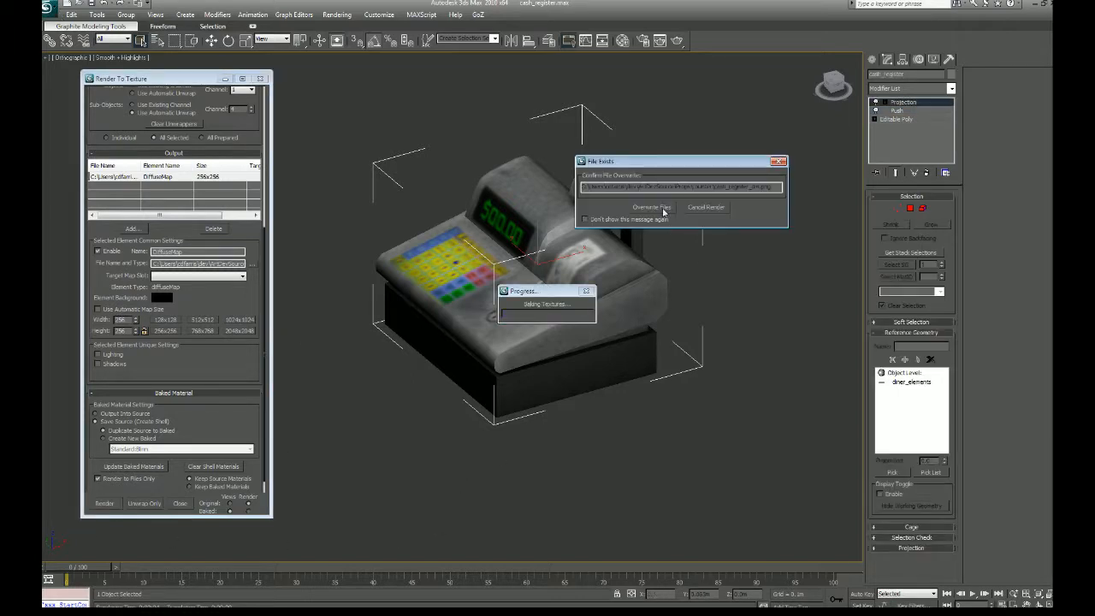
click(653, 207)
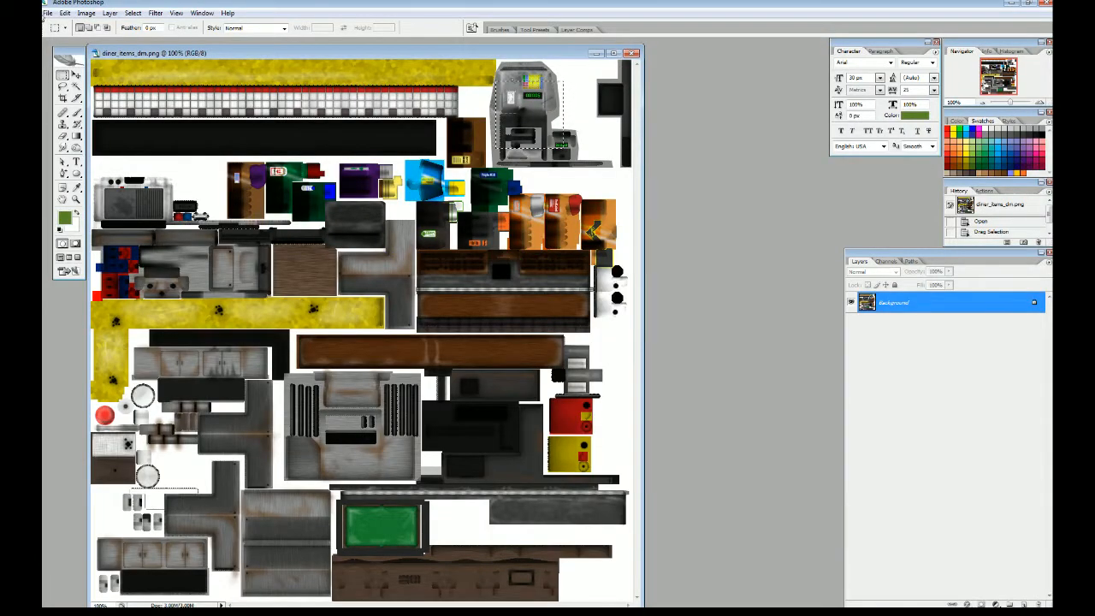
Step: Switch to Photoshop and open cash_register_dm.png from the Props\counter folder
click(48, 13)
click(57, 33)
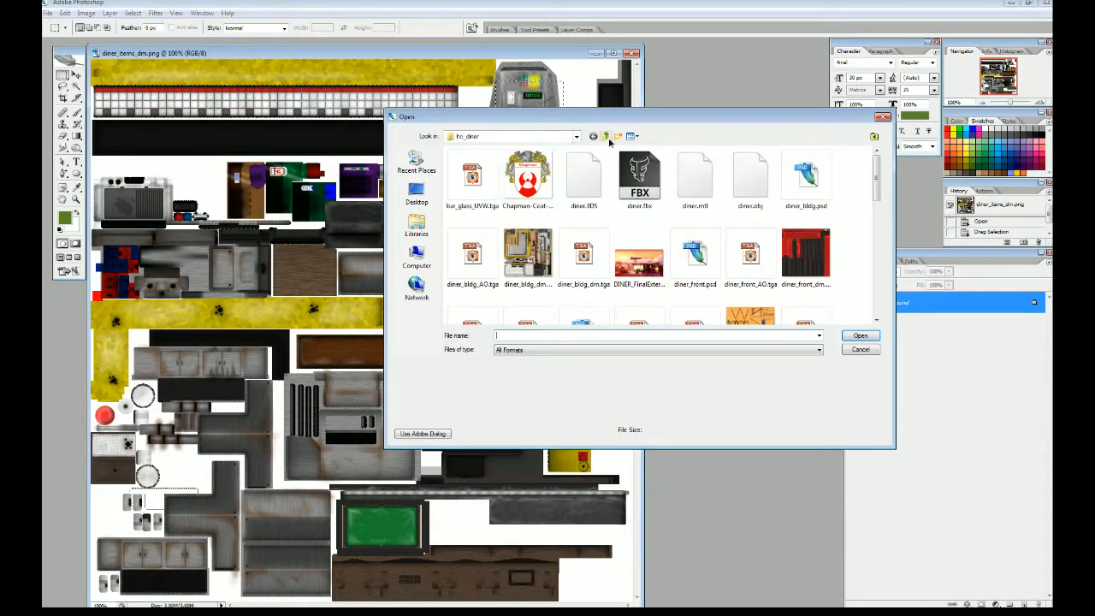
click(608, 138)
click(608, 138)
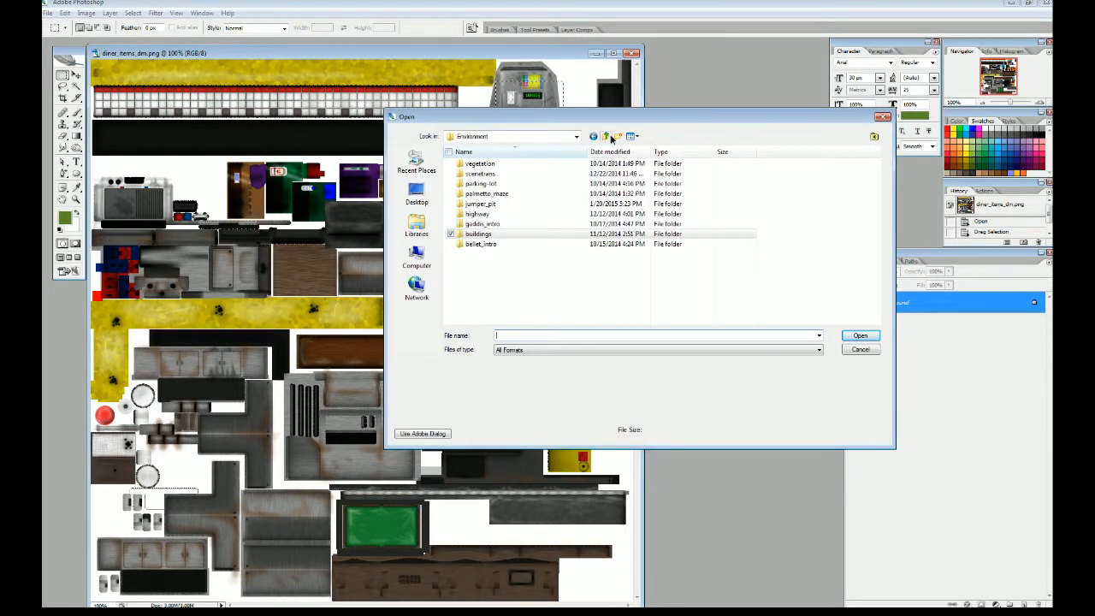
click(610, 138)
double_click(477, 237)
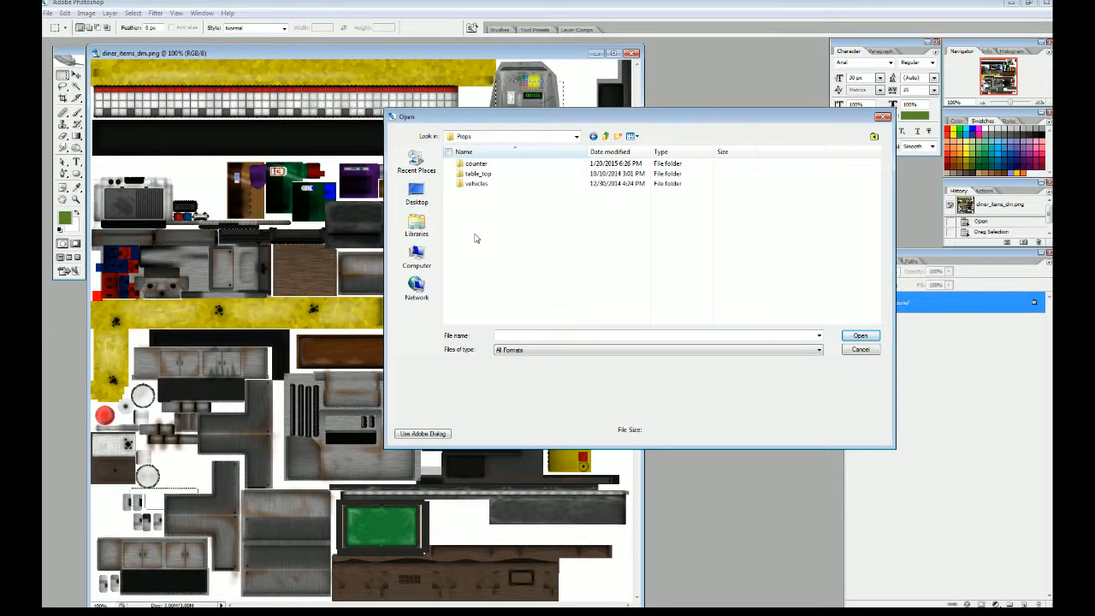
double_click(475, 164)
click(535, 184)
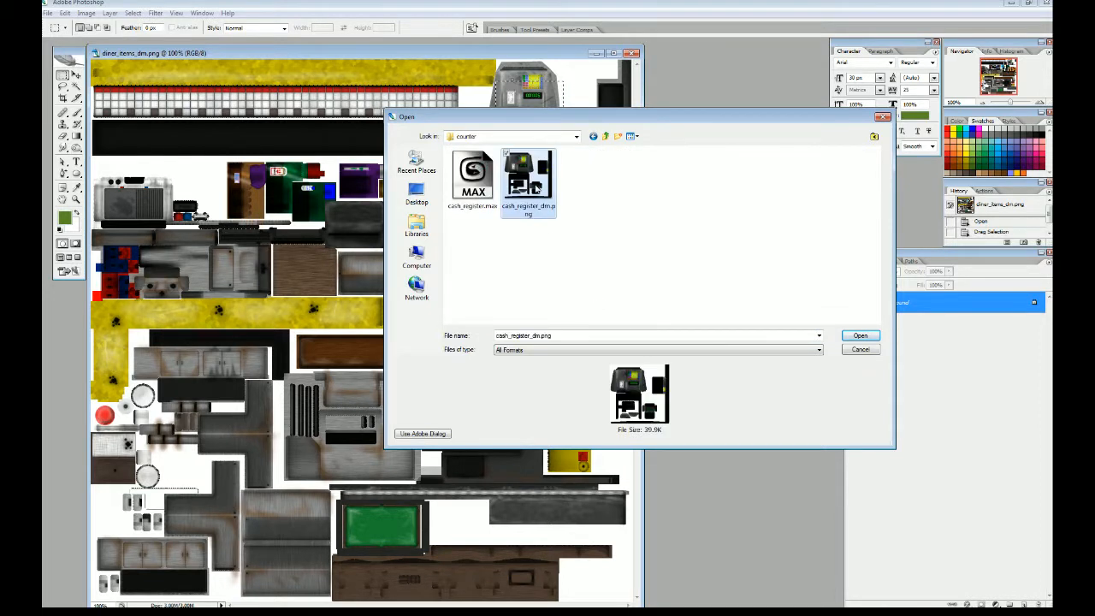
click(855, 337)
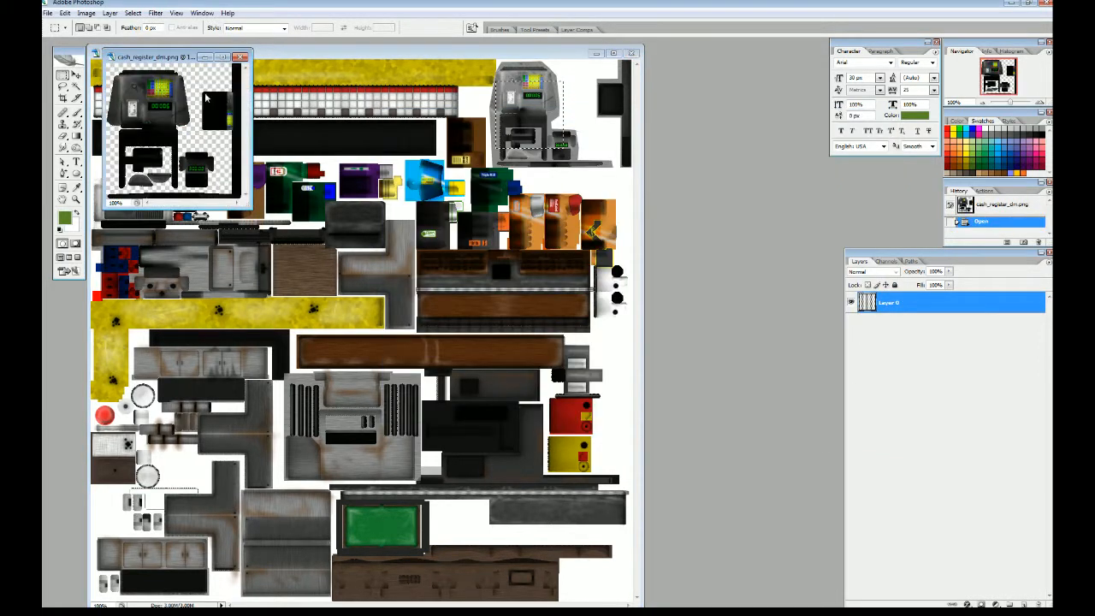
Step: Enlarge the cash_register_dm.png window beside diner_items_dm.png and compare the baked texture with the original
drag(162, 57, 630, 152)
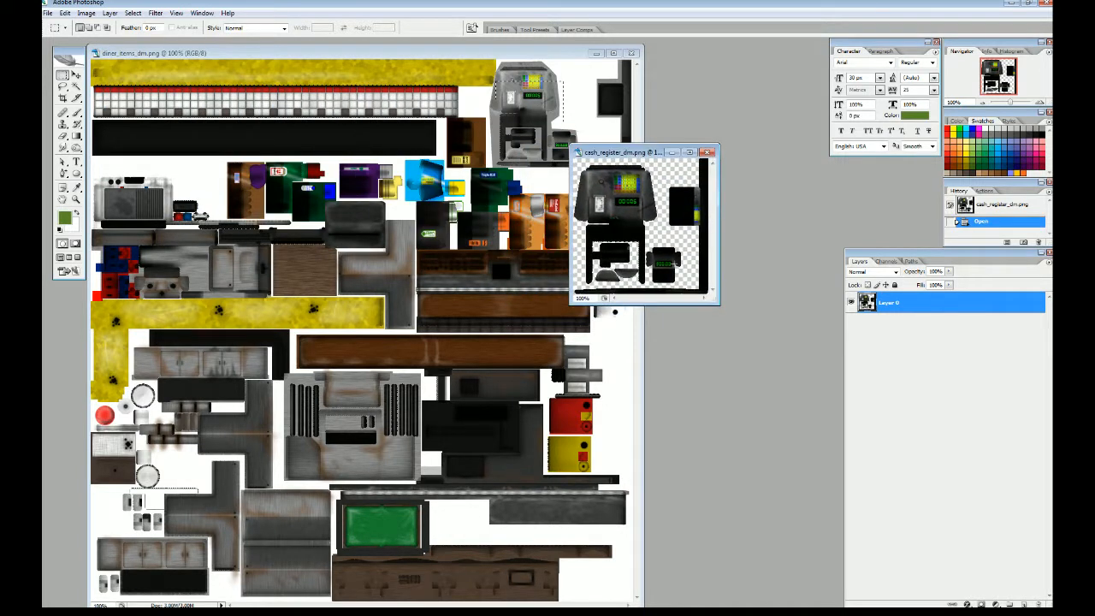
drag(715, 300, 815, 390)
drag(717, 158, 737, 154)
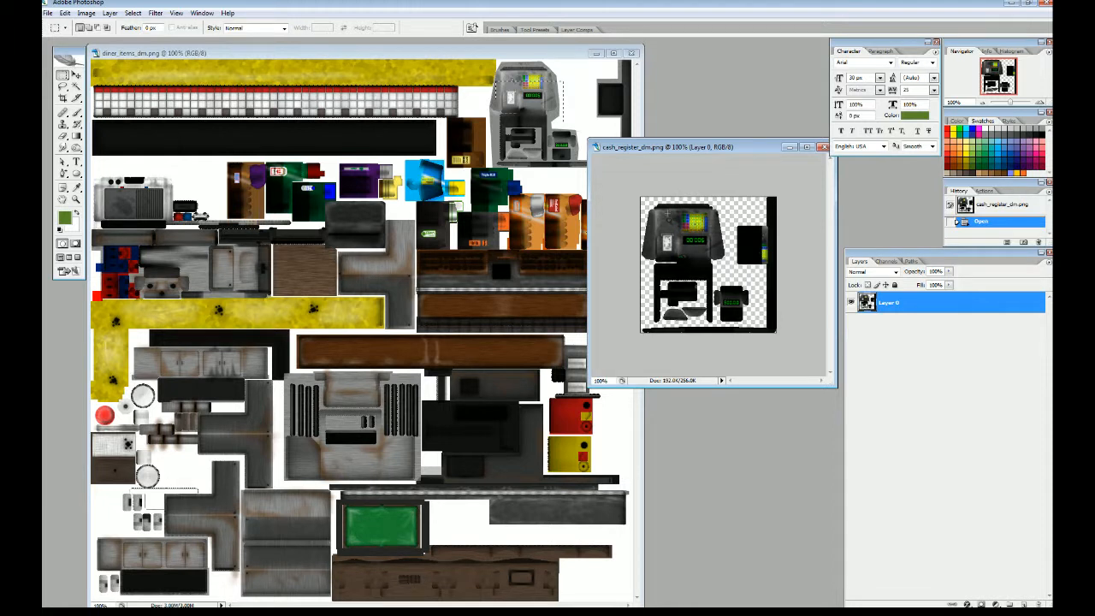
click(75, 75)
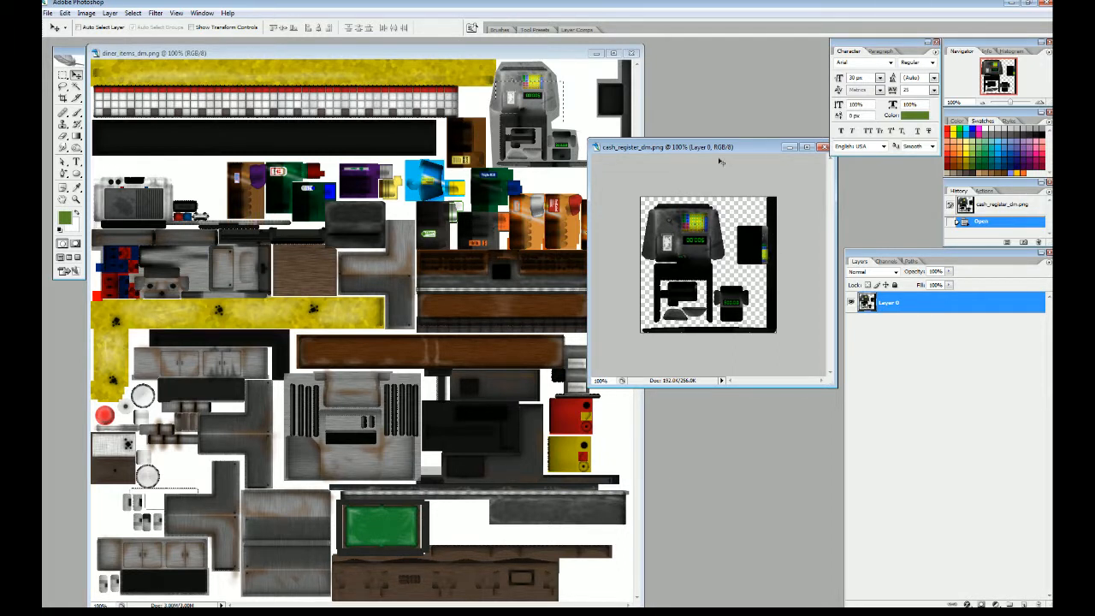
drag(750, 149, 730, 167)
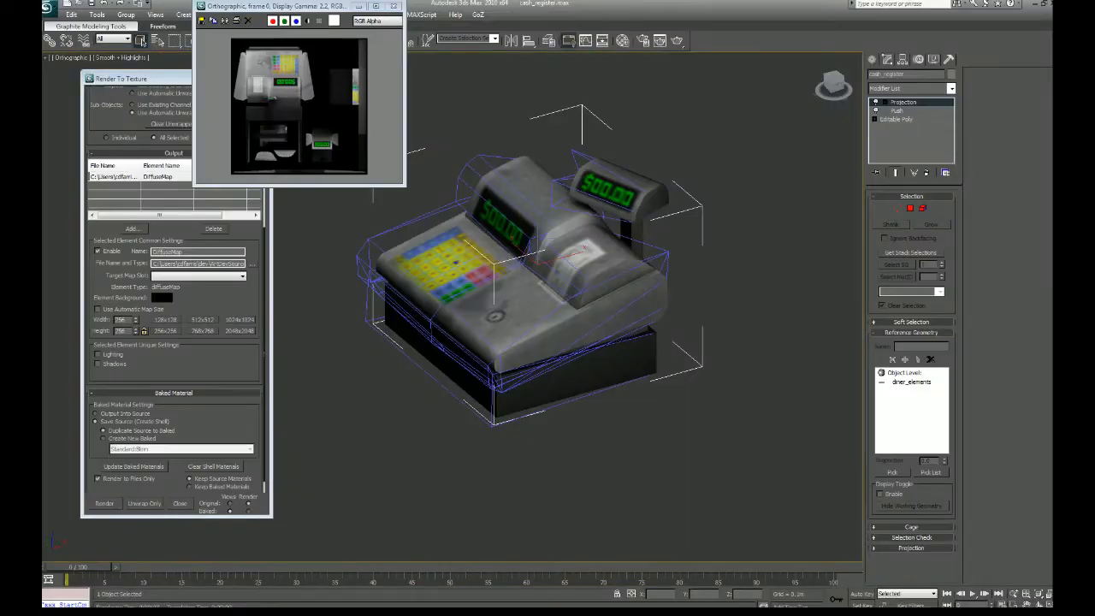
Step: Switch back to 3ds Max and clone cash_register_PRJ as a copy named cash_register
alt+middle_drag(547, 402, 590, 411)
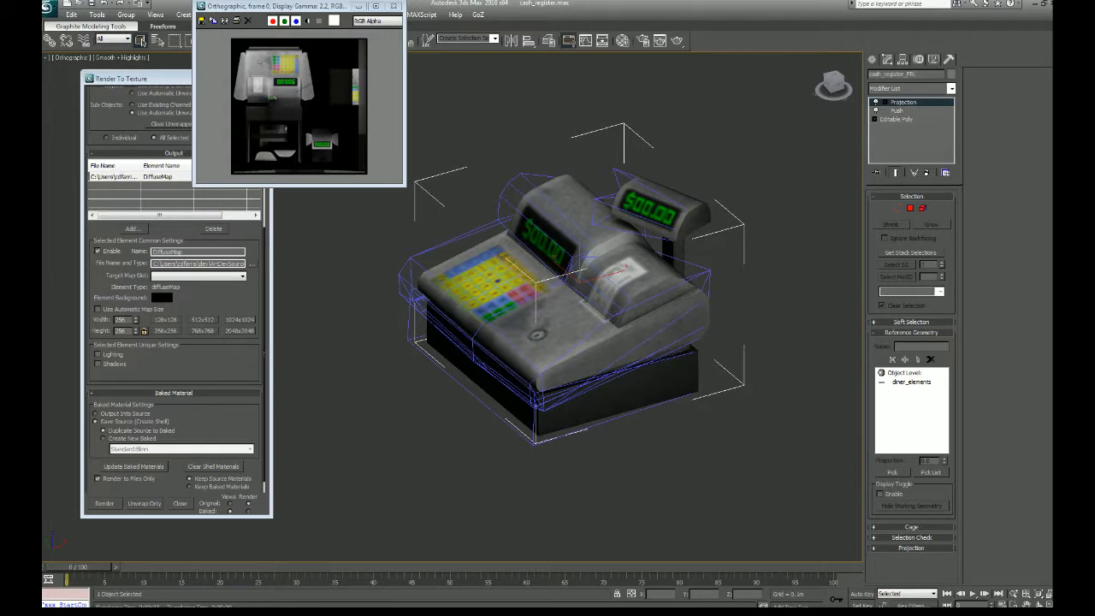
middle_drag(795, 268, 805, 265)
right_click(805, 265)
click(829, 324)
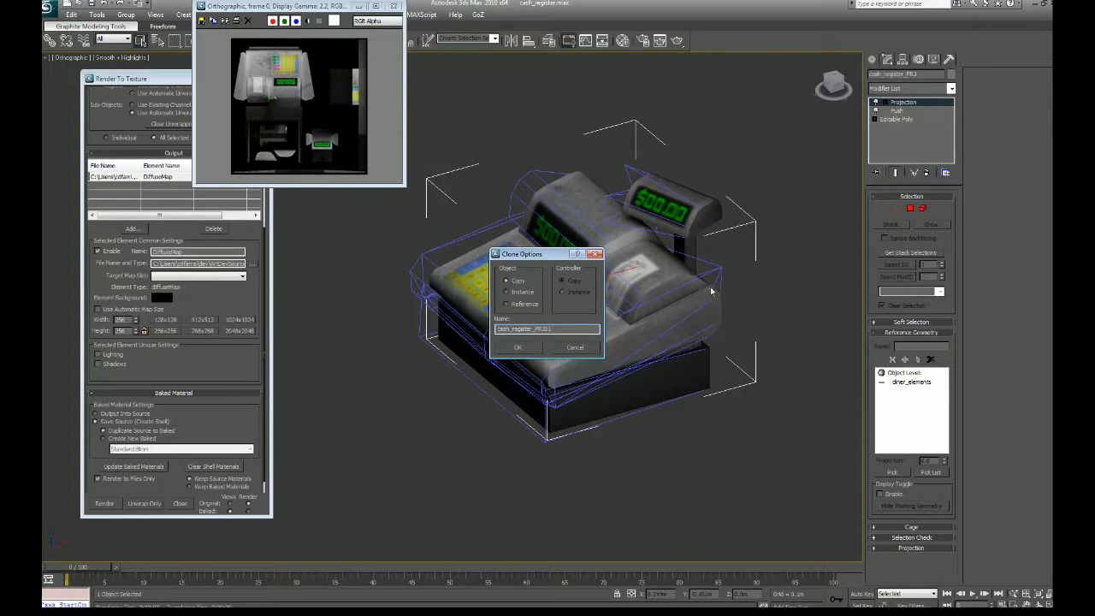
drag(532, 328, 651, 332)
key(BackSpace)
click(523, 346)
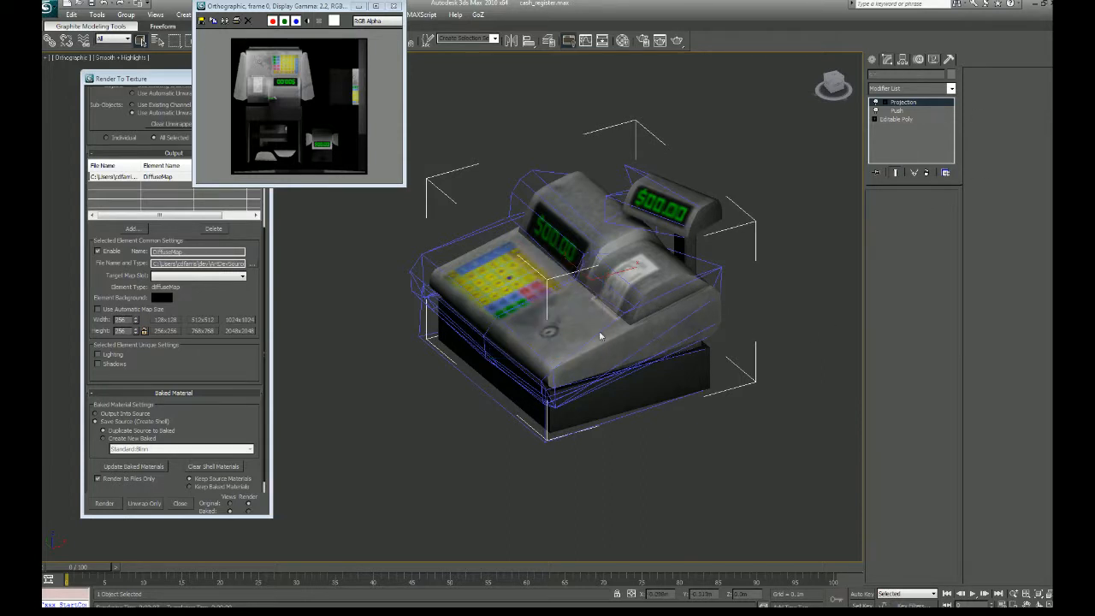
Step: Delete the Push and Projection modifiers from the cash_register copy and close the rendered preview and Render To Texture windows
right_click(910, 112)
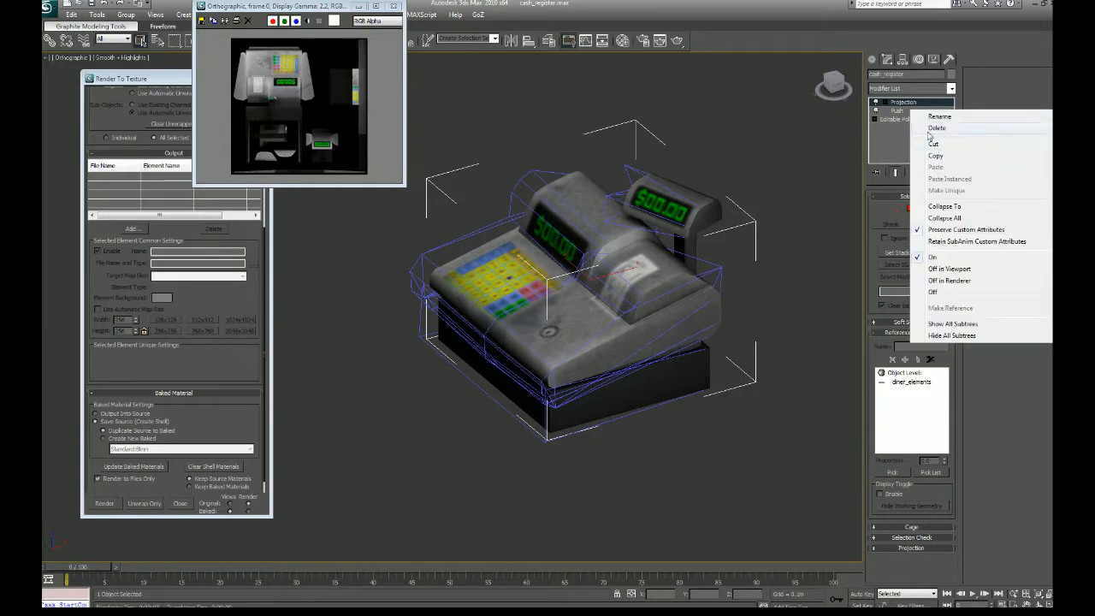
click(936, 128)
right_click(901, 105)
click(925, 120)
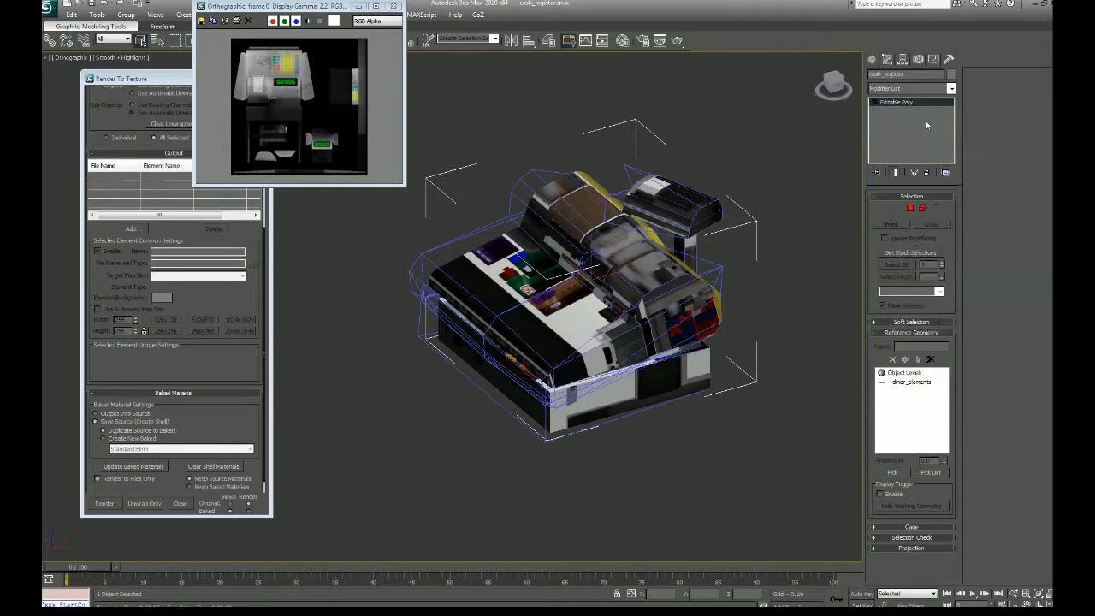
click(393, 6)
key(0)
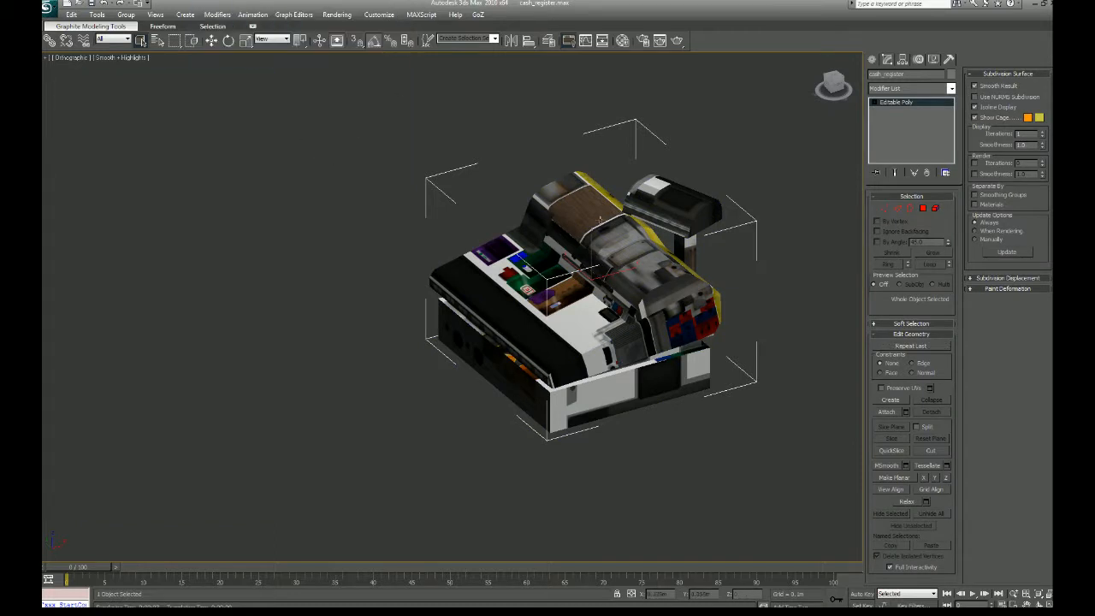
Step: Load cash_register_dm.png from Props\counter as the diffuse bitmap of the 11 - Default material
key(m)
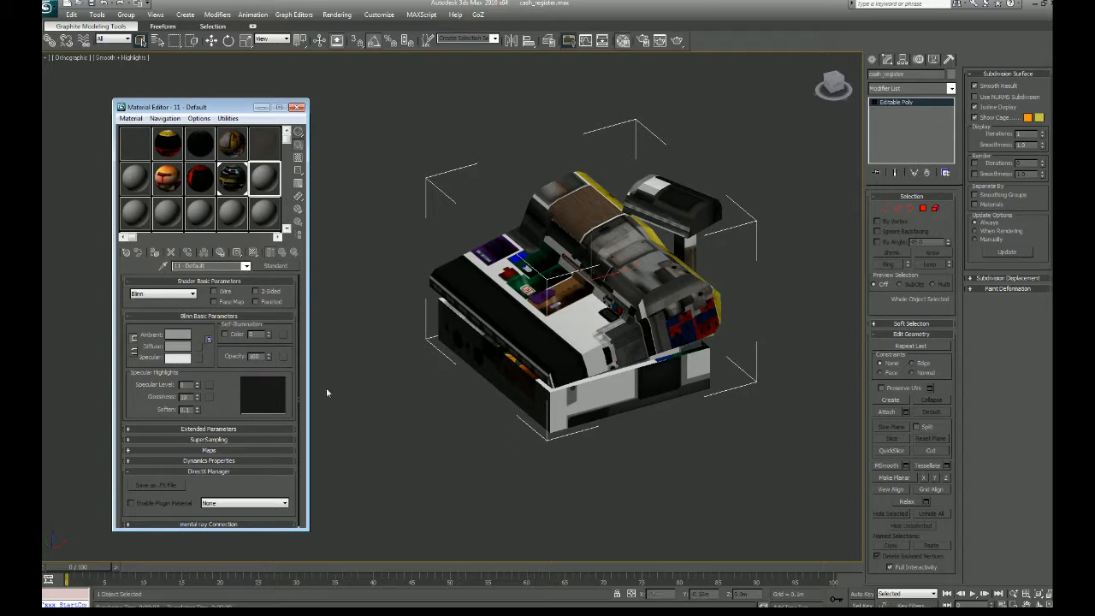
click(197, 346)
double_click(612, 167)
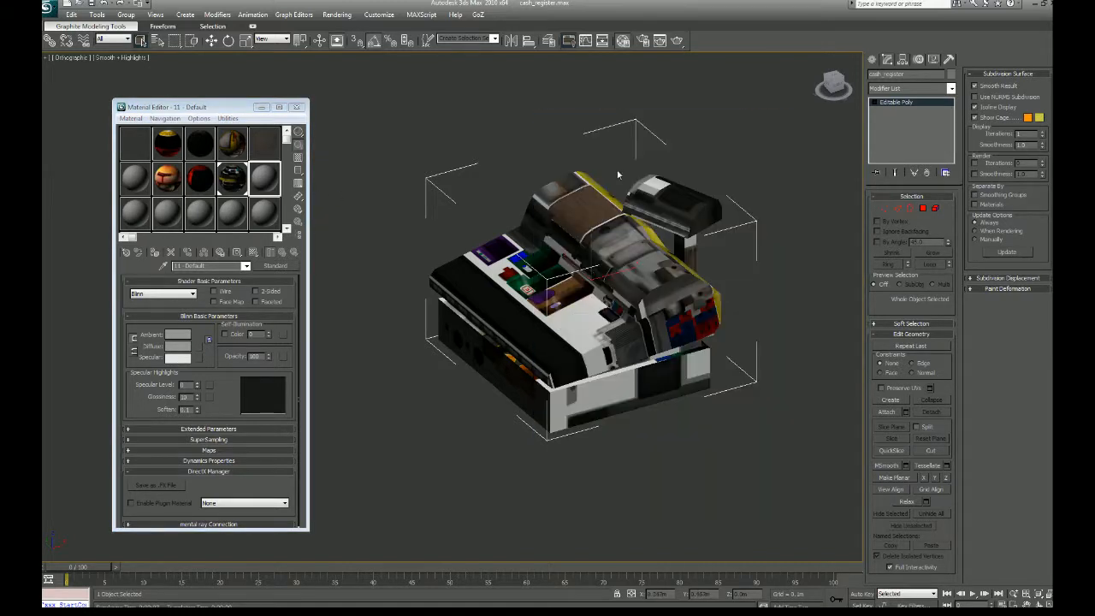
click(542, 21)
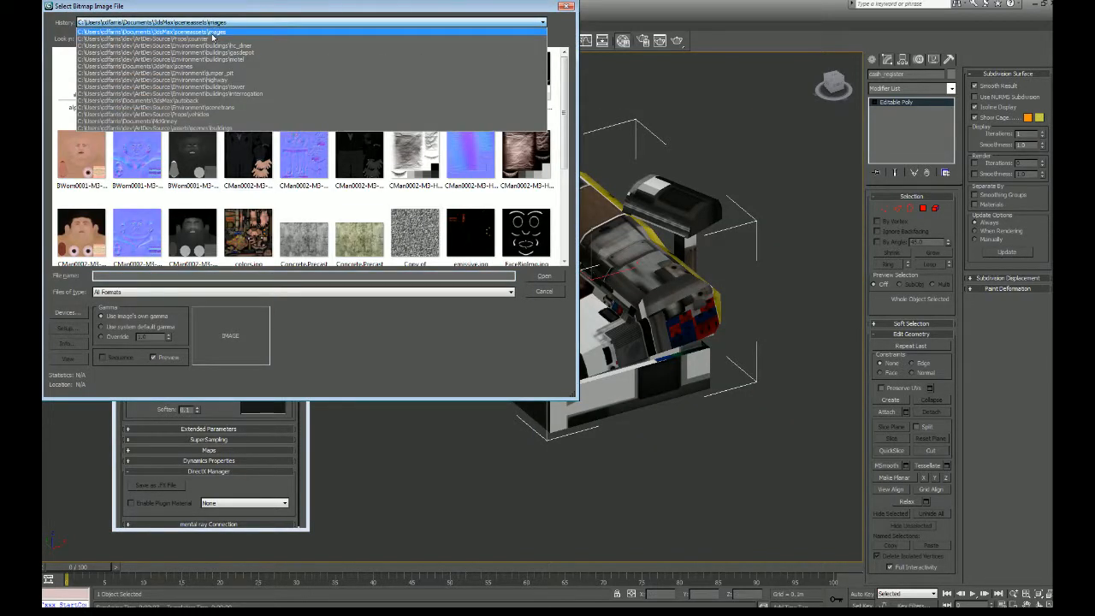
click(257, 37)
click(81, 77)
click(544, 275)
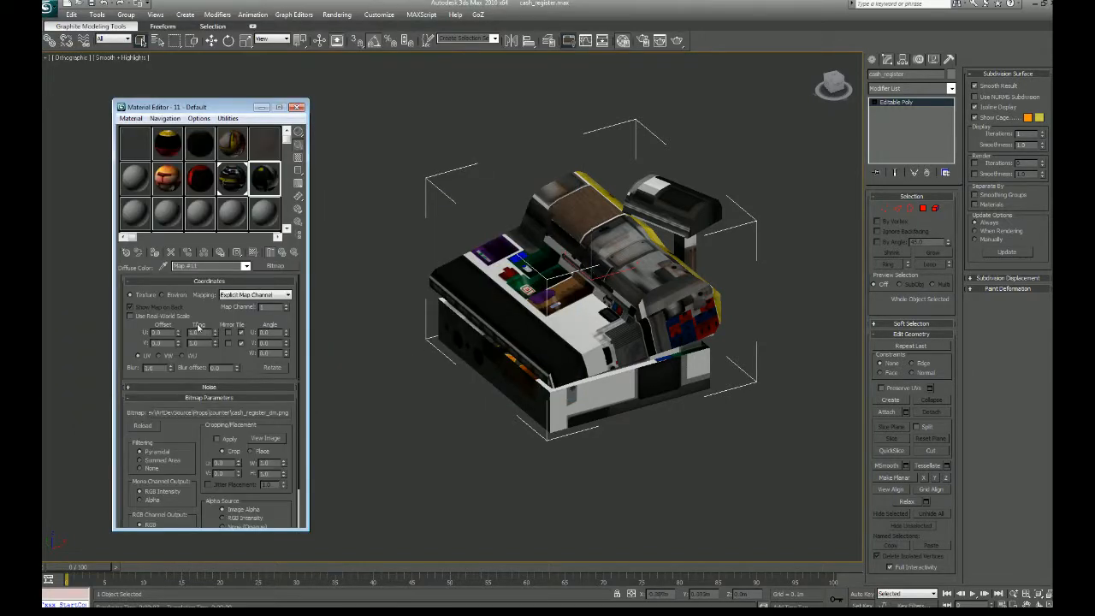
Step: Assign the 11 - Default material to the cash_register copy and show its texture in the viewport
click(156, 252)
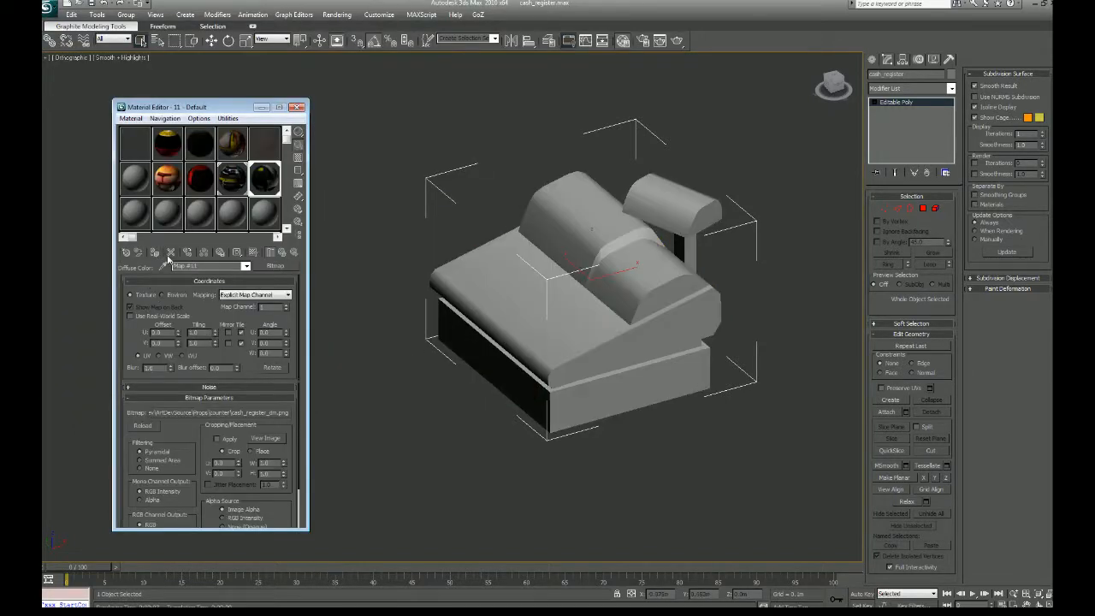
click(293, 253)
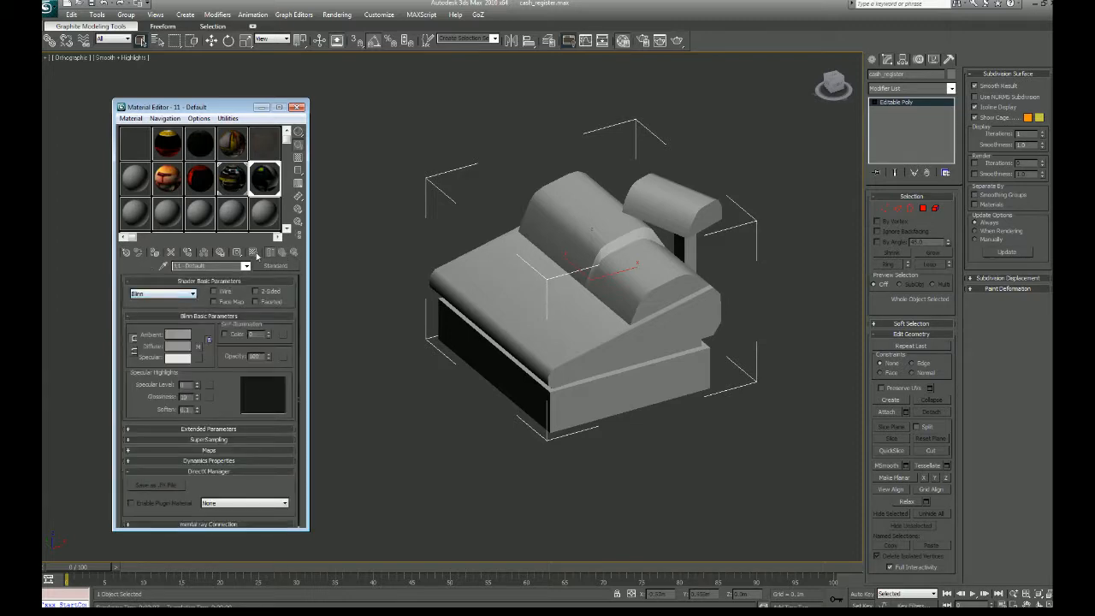
click(253, 252)
alt+middle_drag(502, 449, 484, 459)
alt+middle_drag(561, 398, 532, 525)
scroll(618, 444, down, 3)
scroll(652, 459, up, 2)
scroll(653, 450, down, 4)
Step: Hide the baked cash_register copy and compare its shading with the original register geometry underneath
right_click(590, 310)
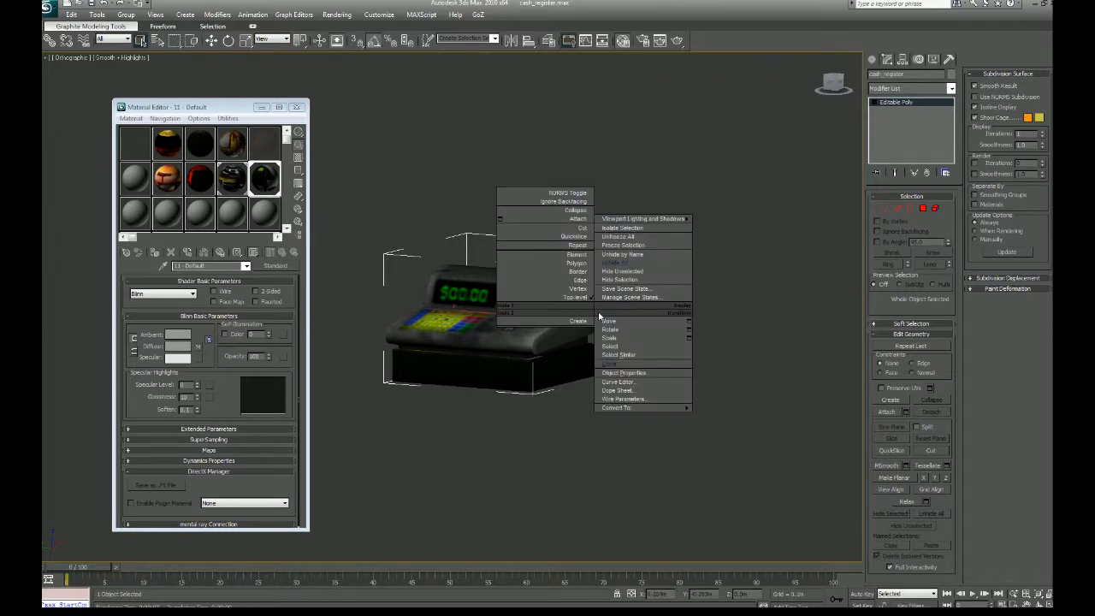
click(623, 280)
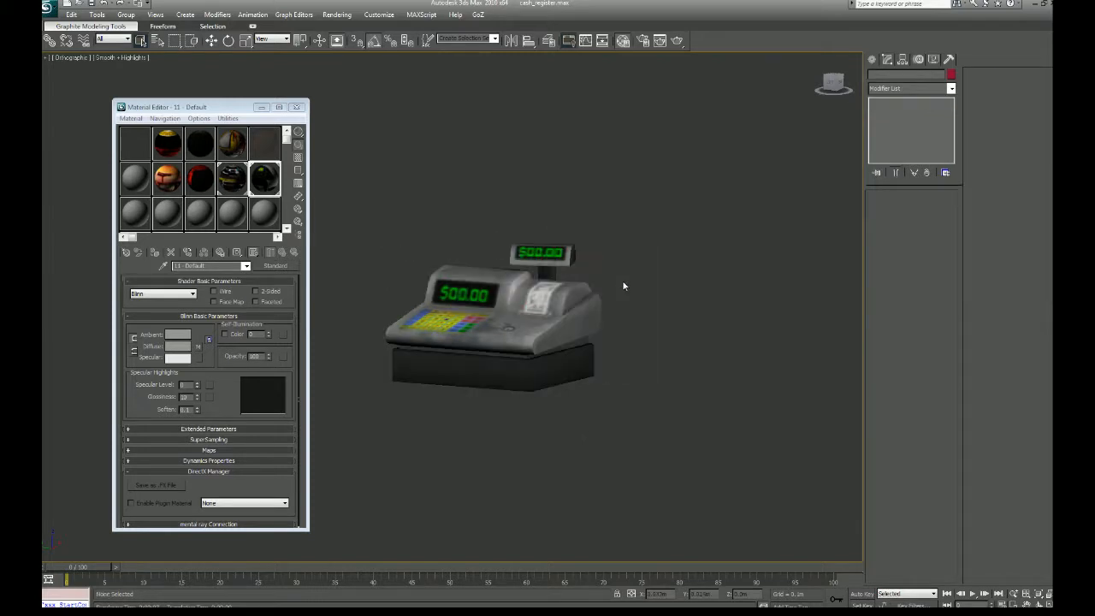
click(588, 342)
alt+middle_drag(587, 341, 449, 590)
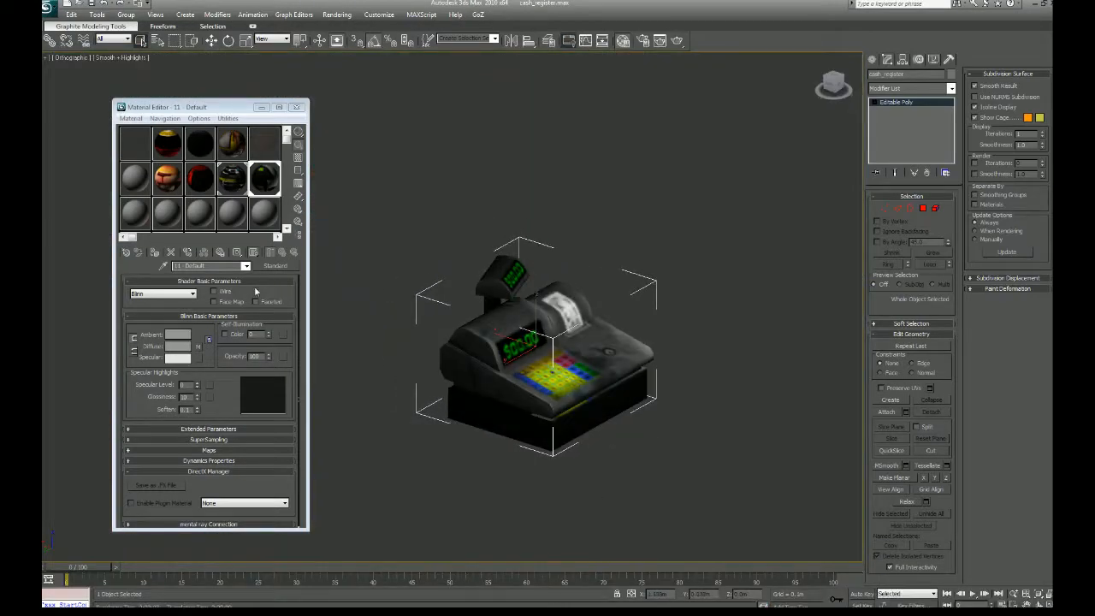
right_click(580, 340)
click(614, 311)
right_click(647, 310)
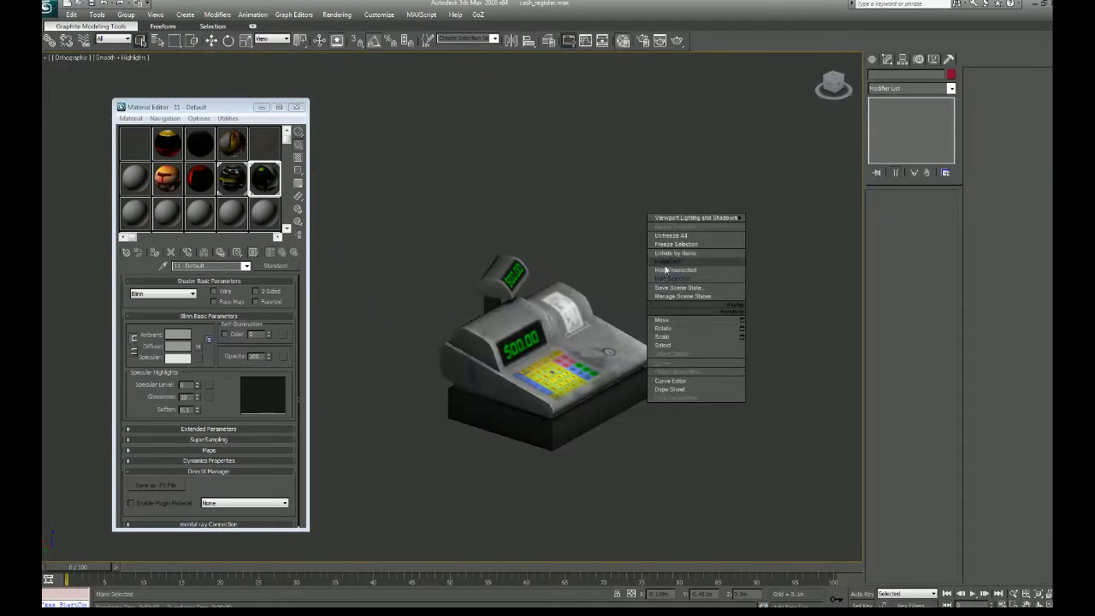
click(674, 253)
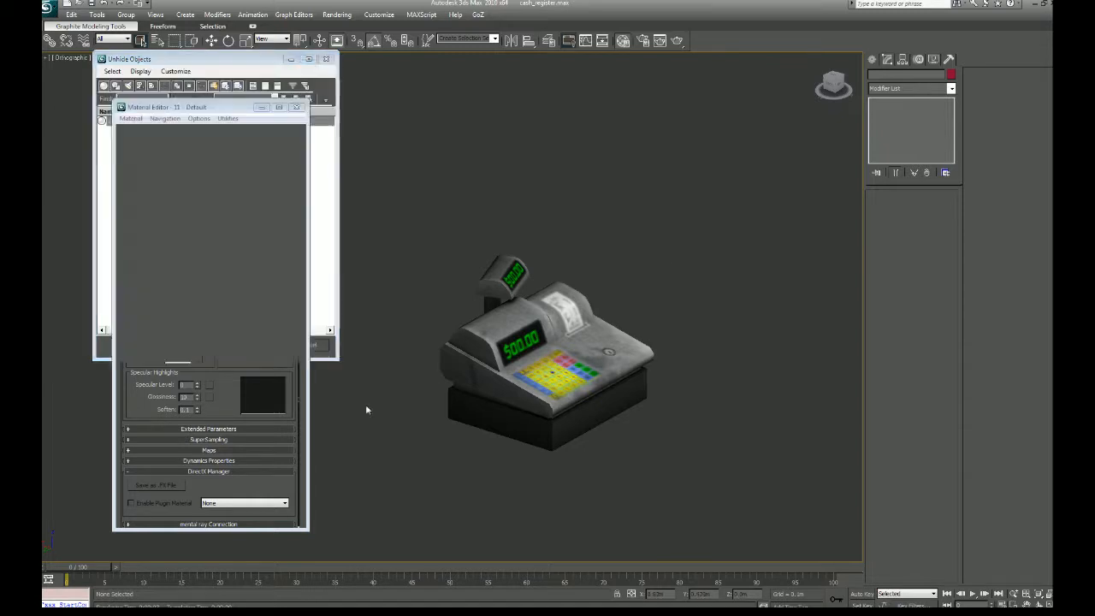
Step: Select TPhotometricLight01 through TPhotometricLight03 with their targets by name and delete them from the scene
key(h)
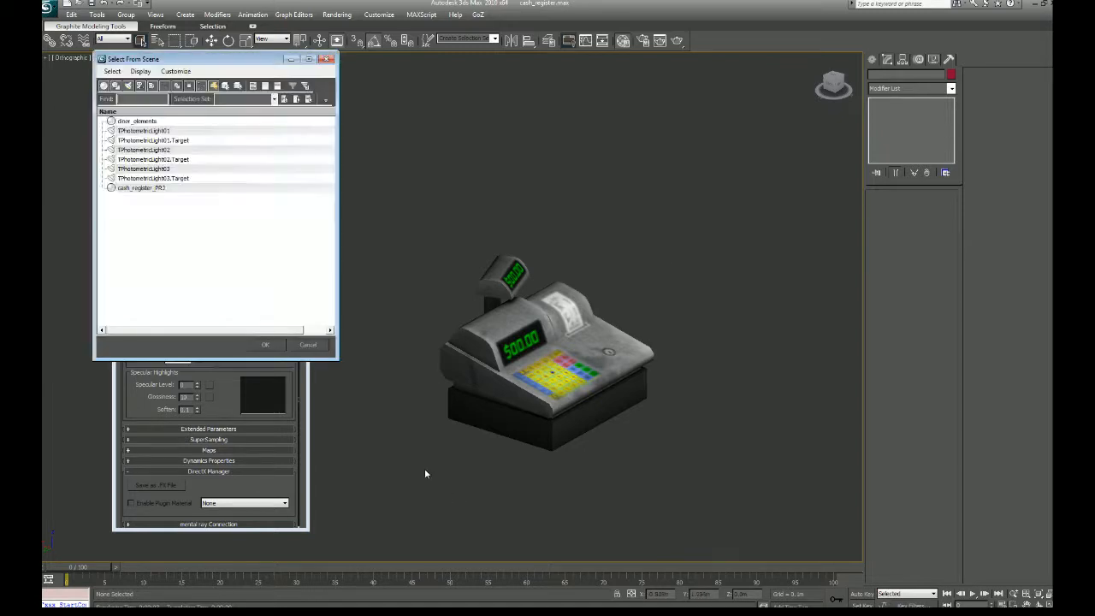
click(137, 178)
shift+click(140, 131)
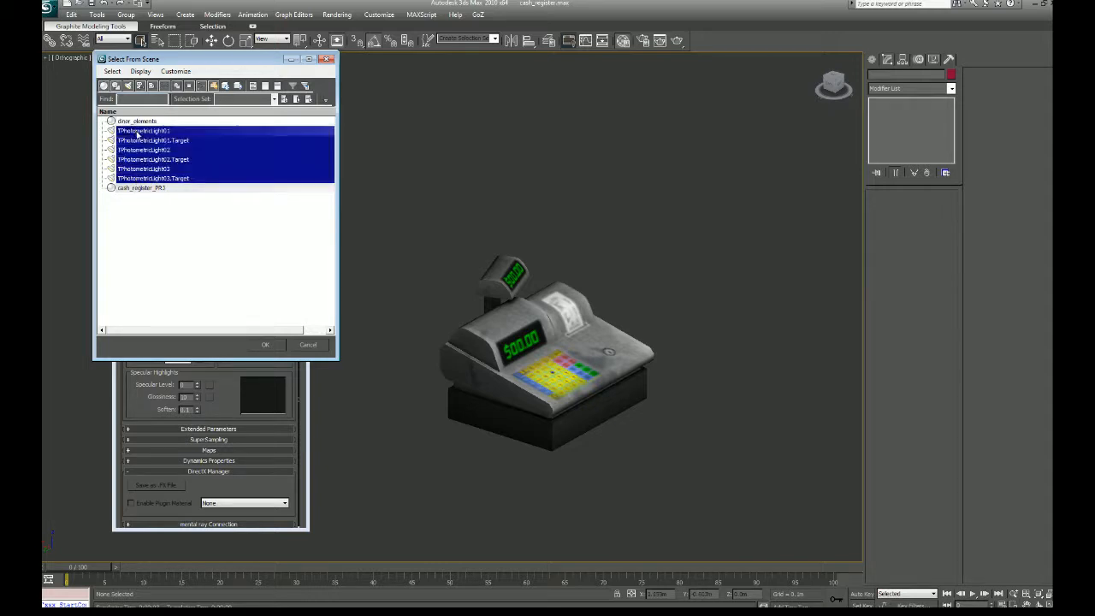
click(265, 343)
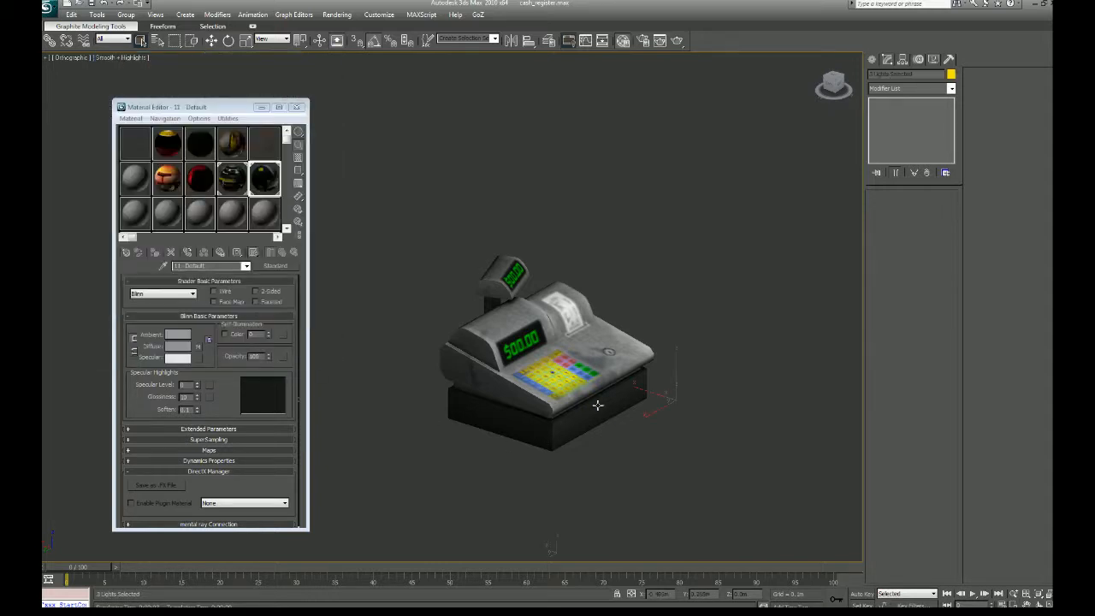
alt+middle_drag(598, 405, 572, 413)
key(Delete)
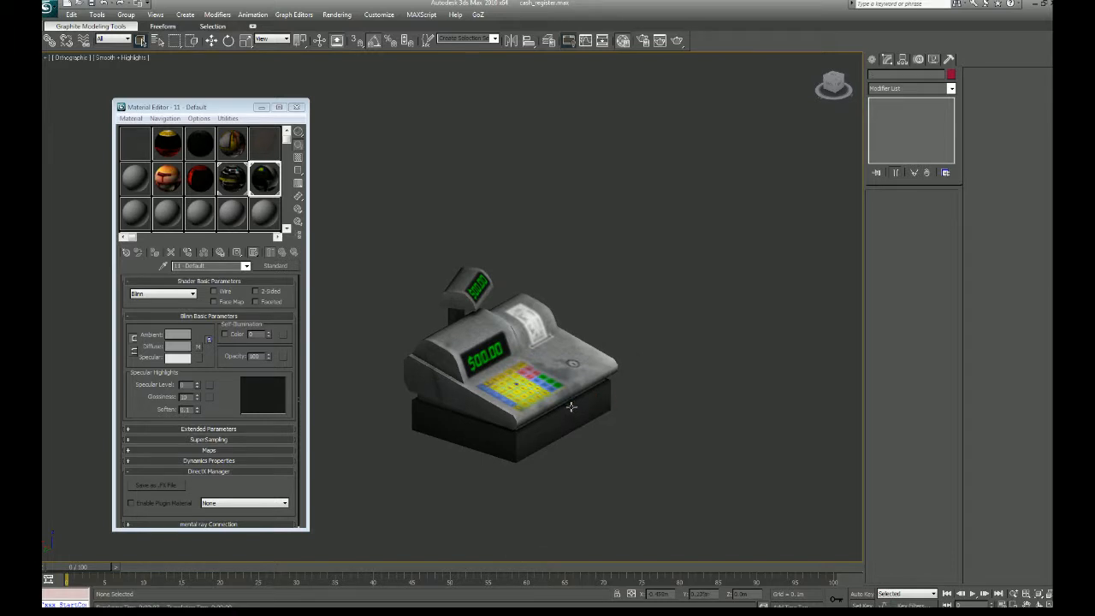
Step: Select cash_register_PRJ by name and bake its 256 x 256 DiffuseMap again with Render To Texture
key(h)
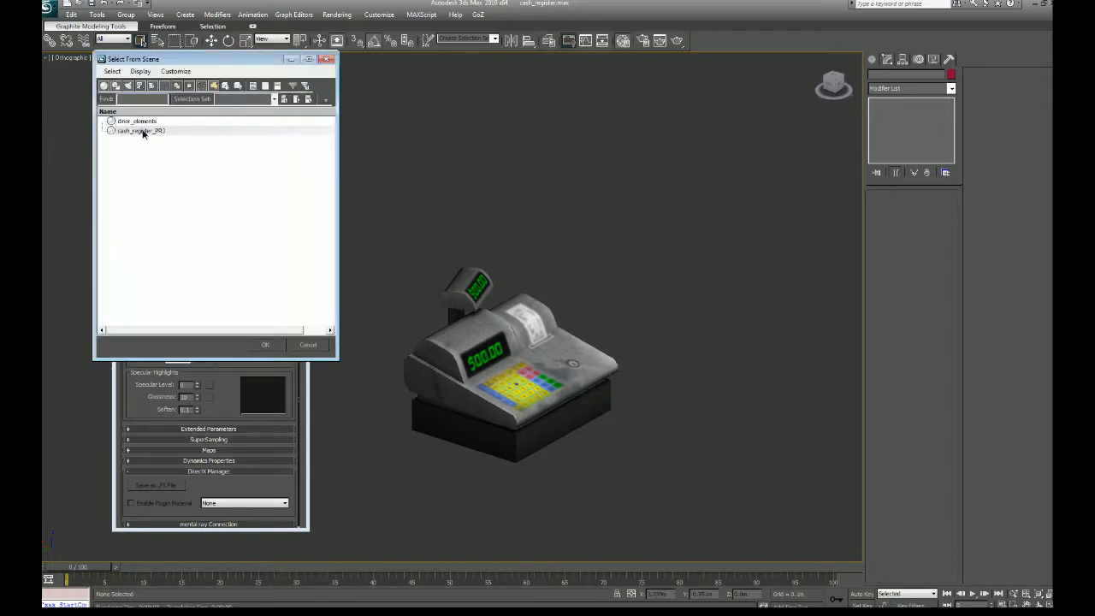
double_click(141, 130)
key(0)
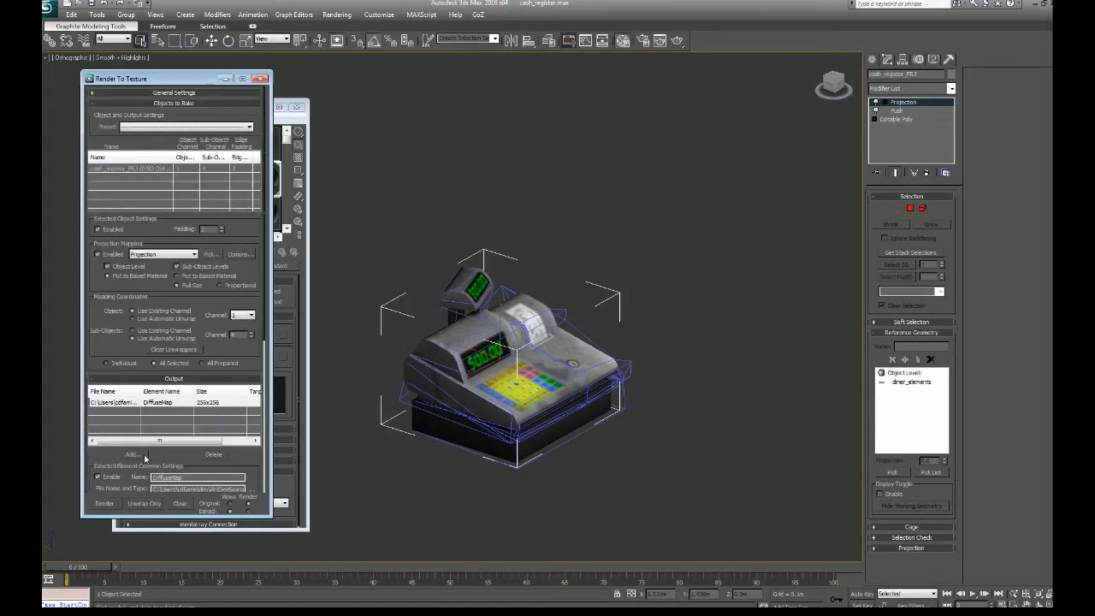
drag(192, 457, 192, 380)
click(104, 504)
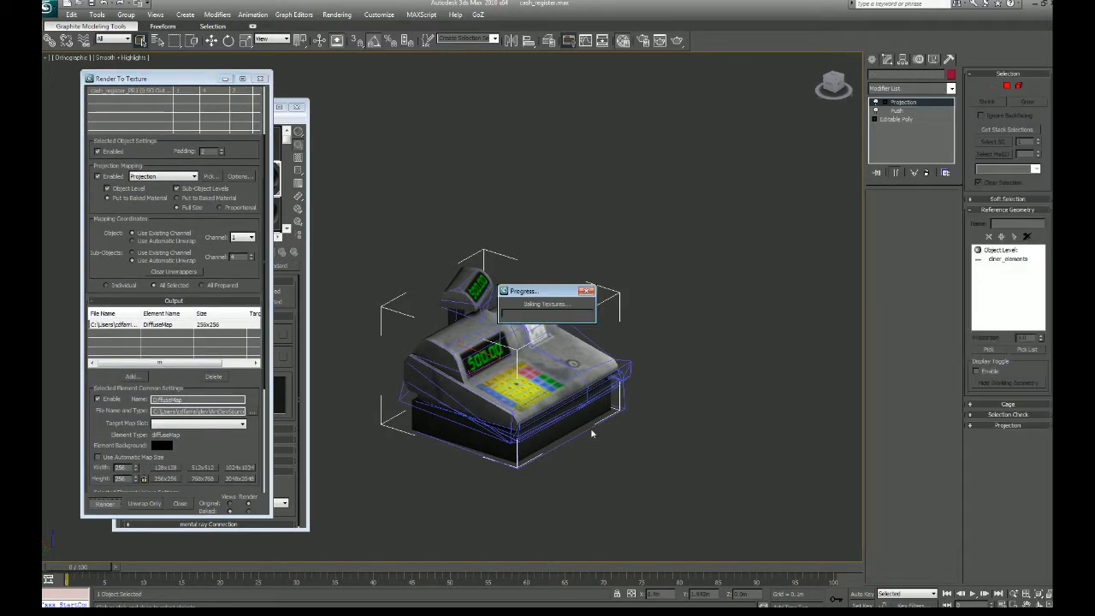